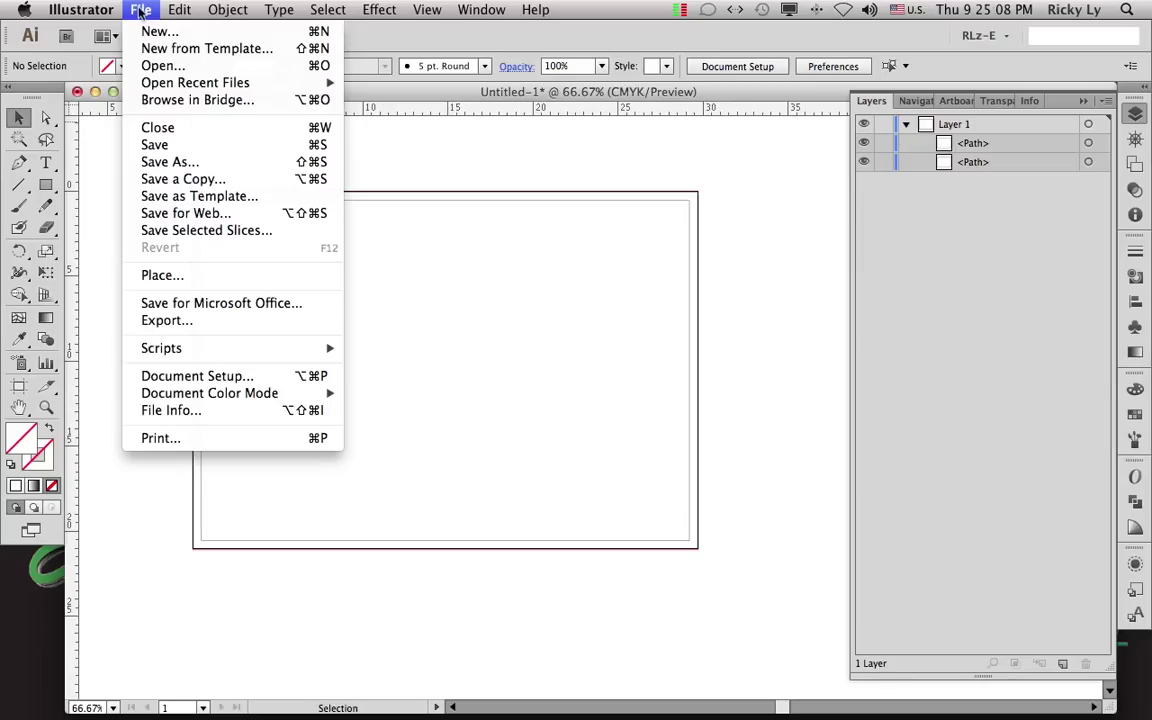
Step: Check which Illustrator version is running in the About box, then close it
mouse_move(85, 10)
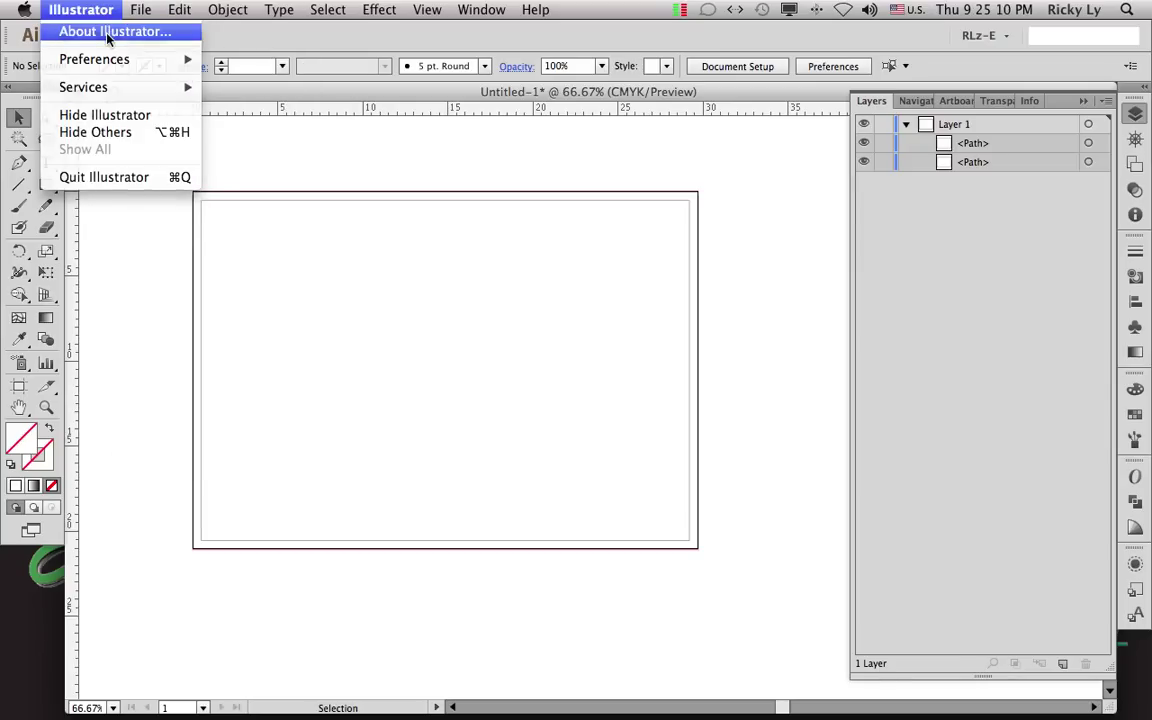
left_click(108, 33)
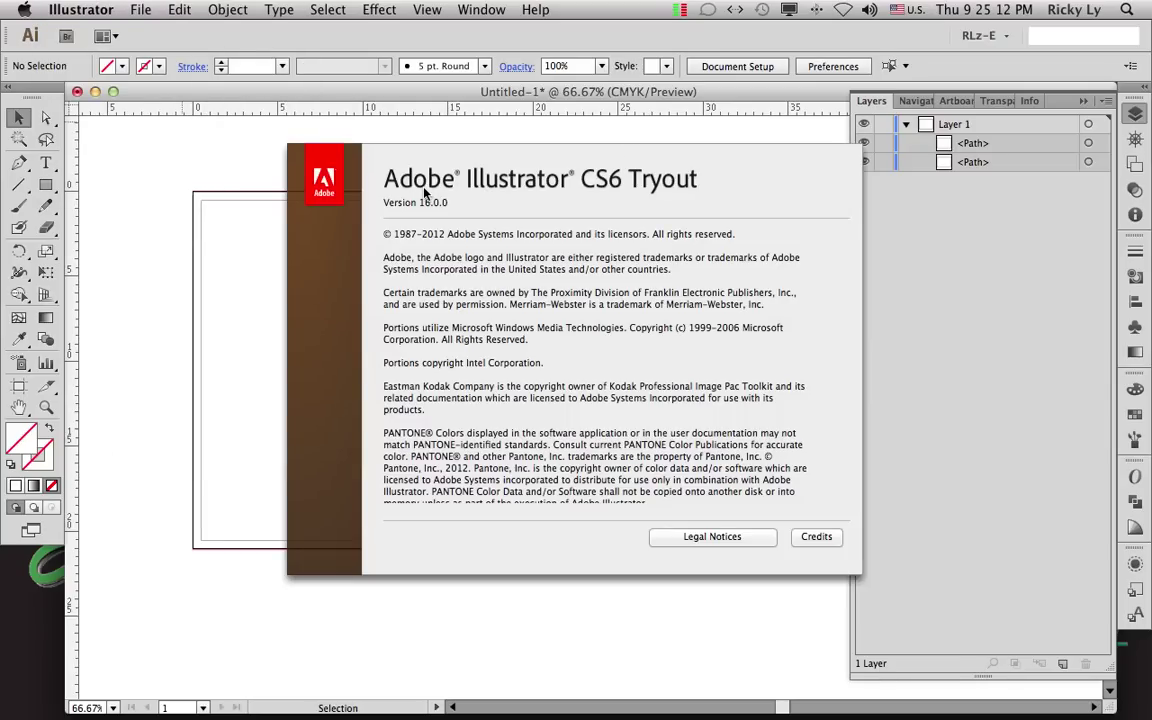
left_click(734, 197)
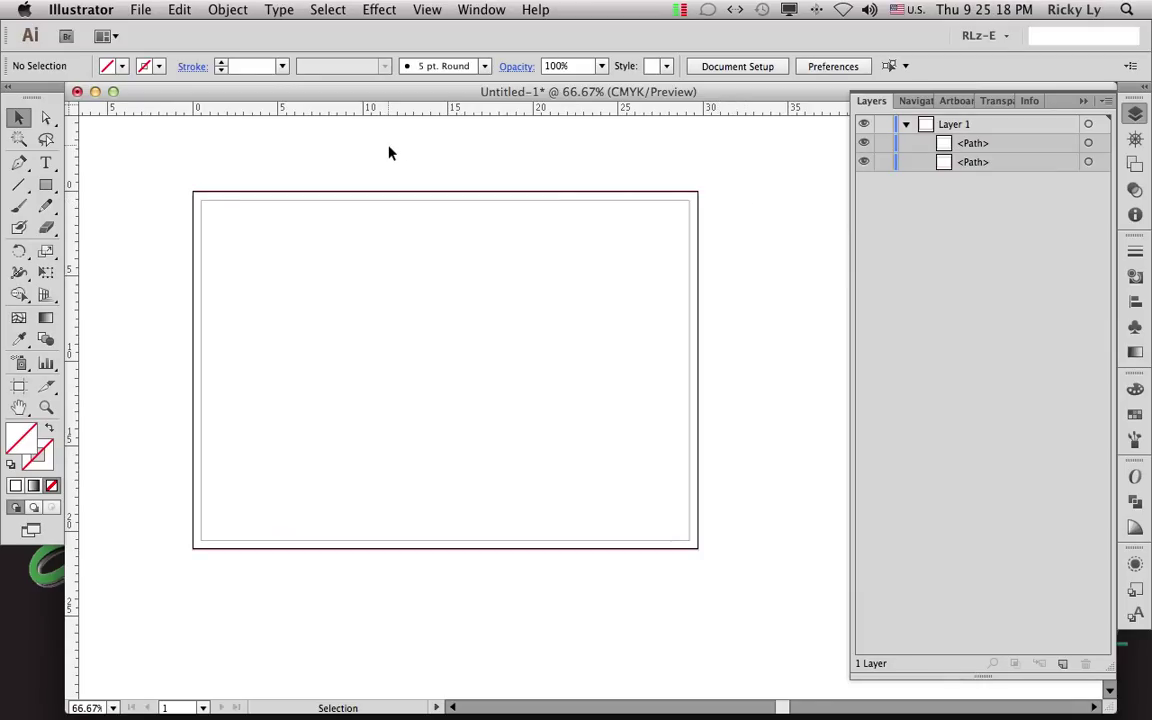
Step: Confirm the artboard is 29.7 × 21 cm landscape, then collapse the Layers panel
left_click(22, 388)
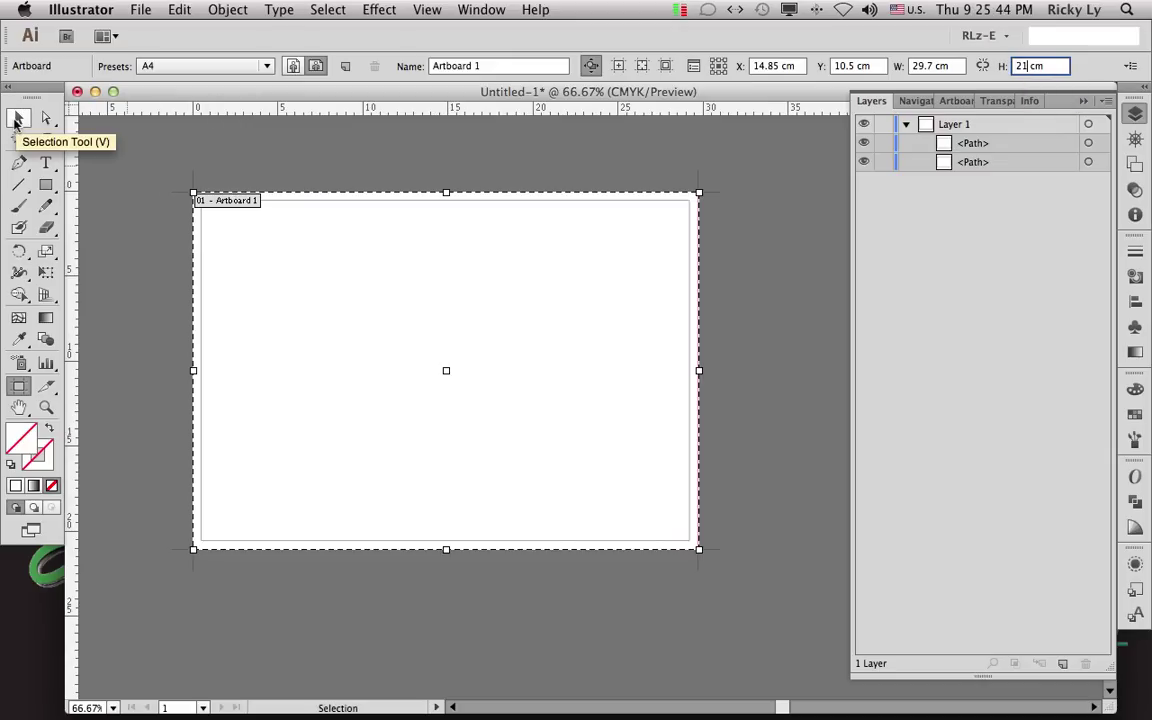
left_click(17, 119)
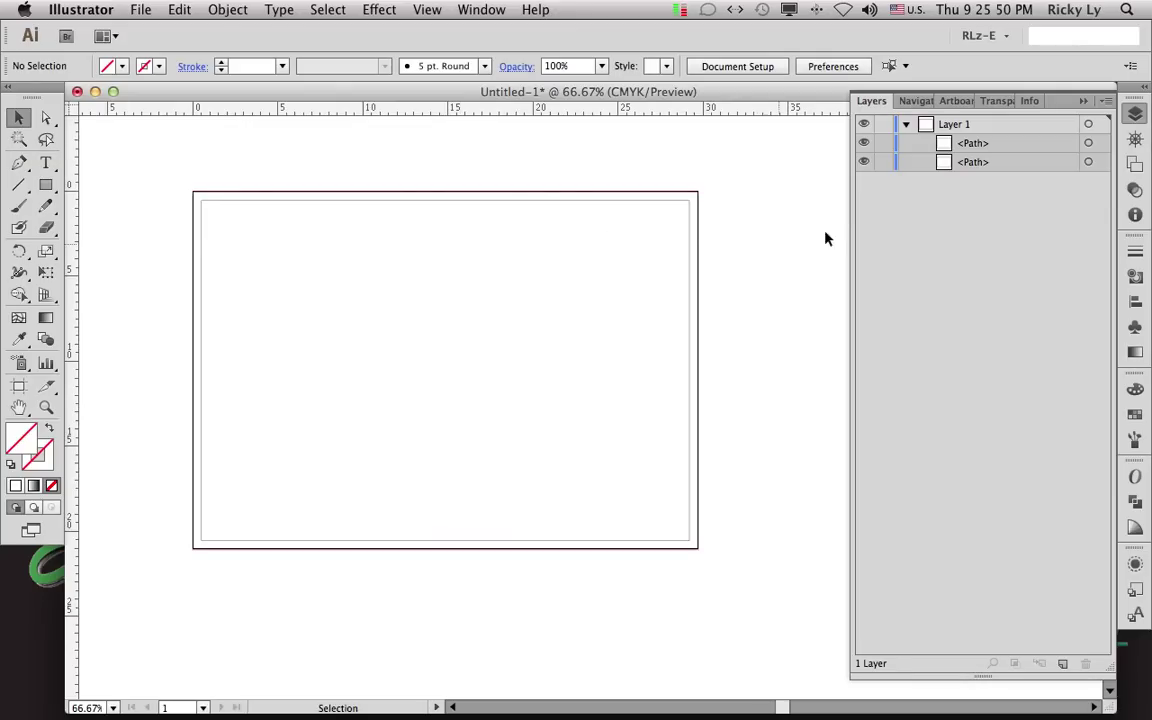
left_click(870, 102)
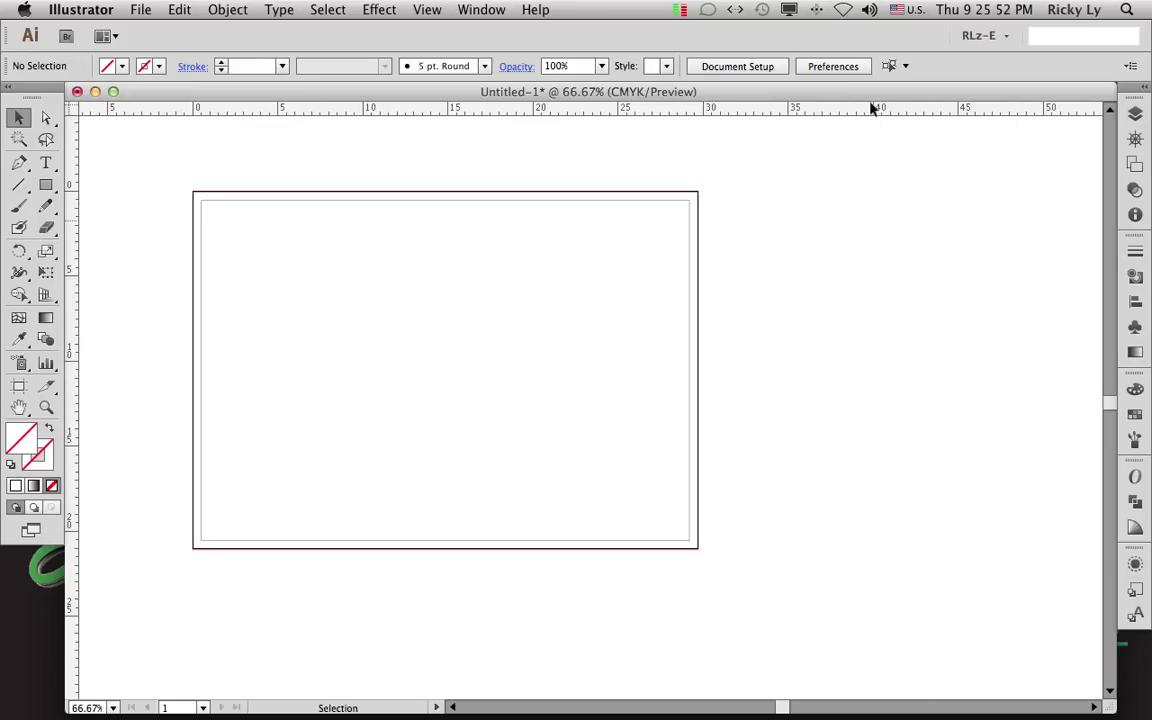
Step: Reopen the Layers panel and glance at the Window menu without changing anything
left_click(1137, 115)
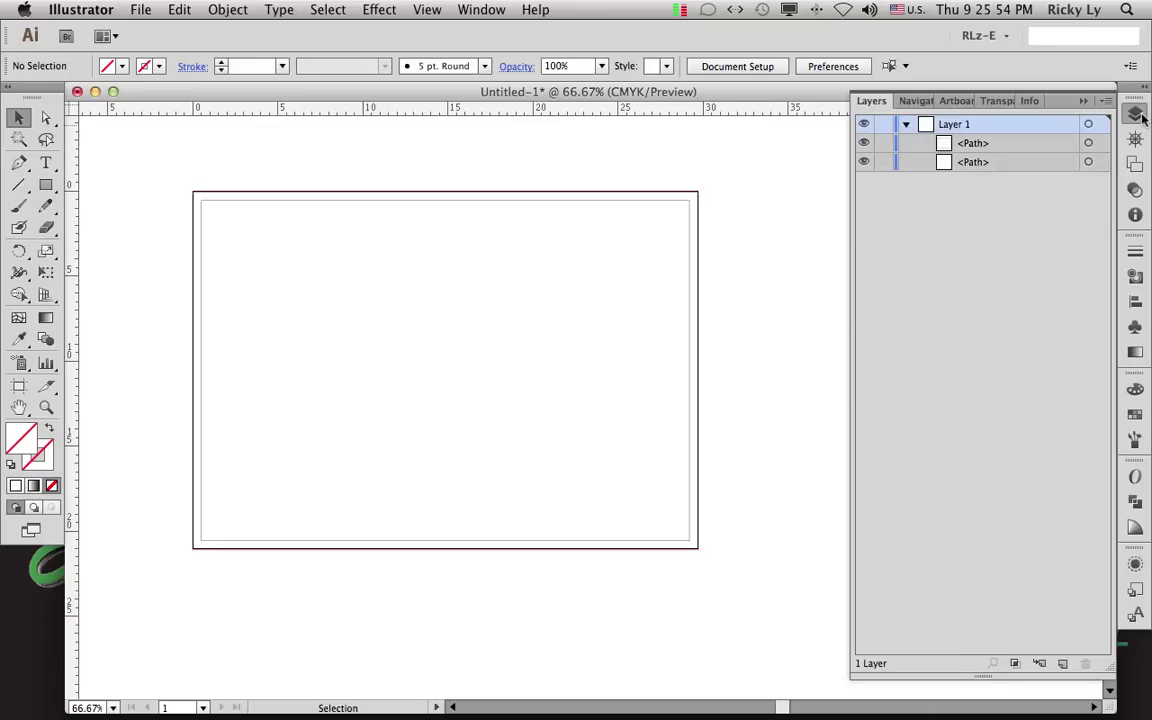
left_click(485, 11)
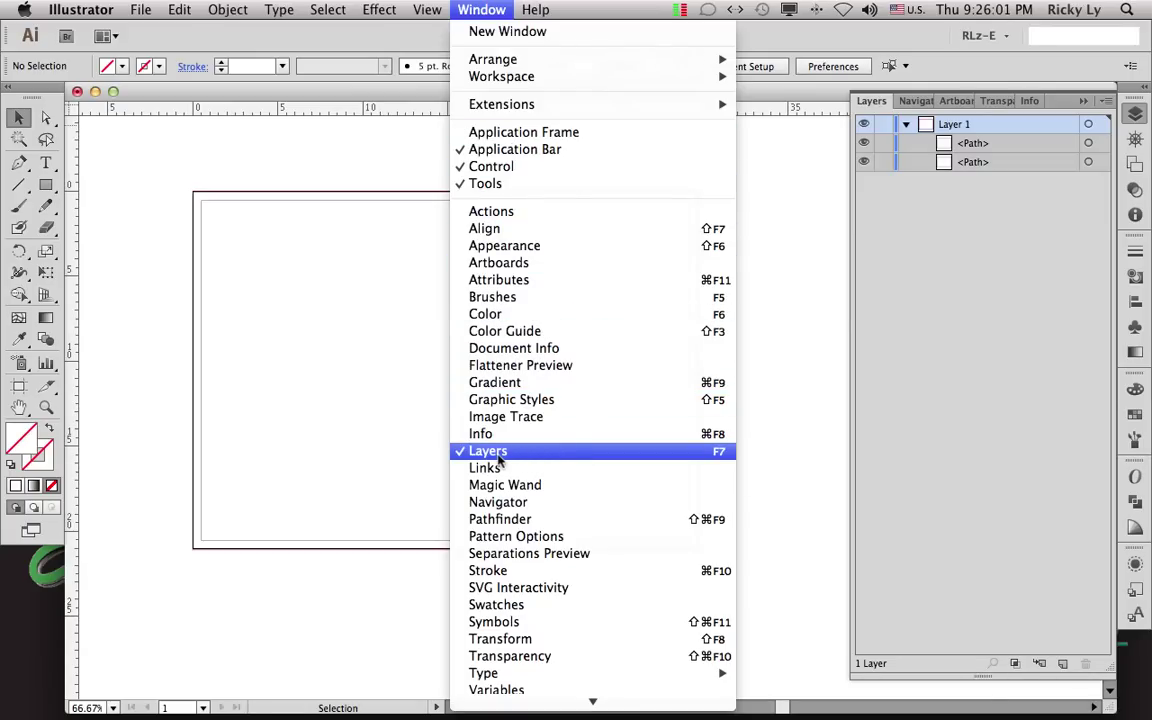
left_click(888, 224)
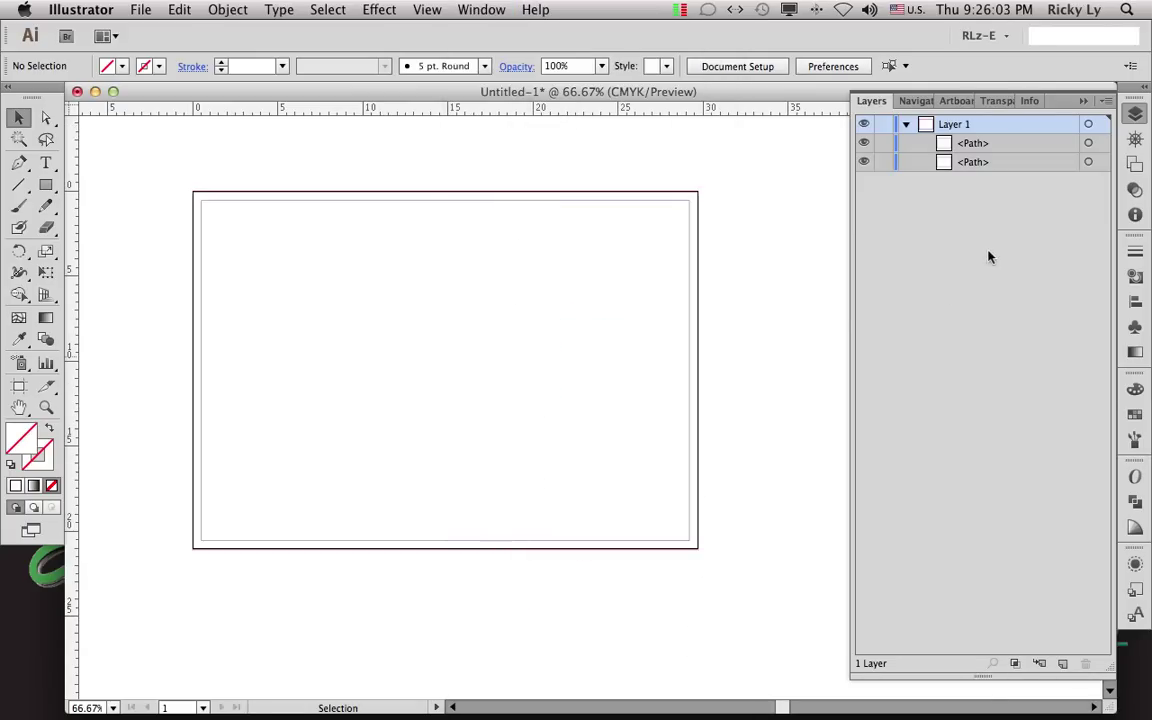
Step: Target the outer, then the inner border path in Layers, then deselect everything
left_click(1088, 162)
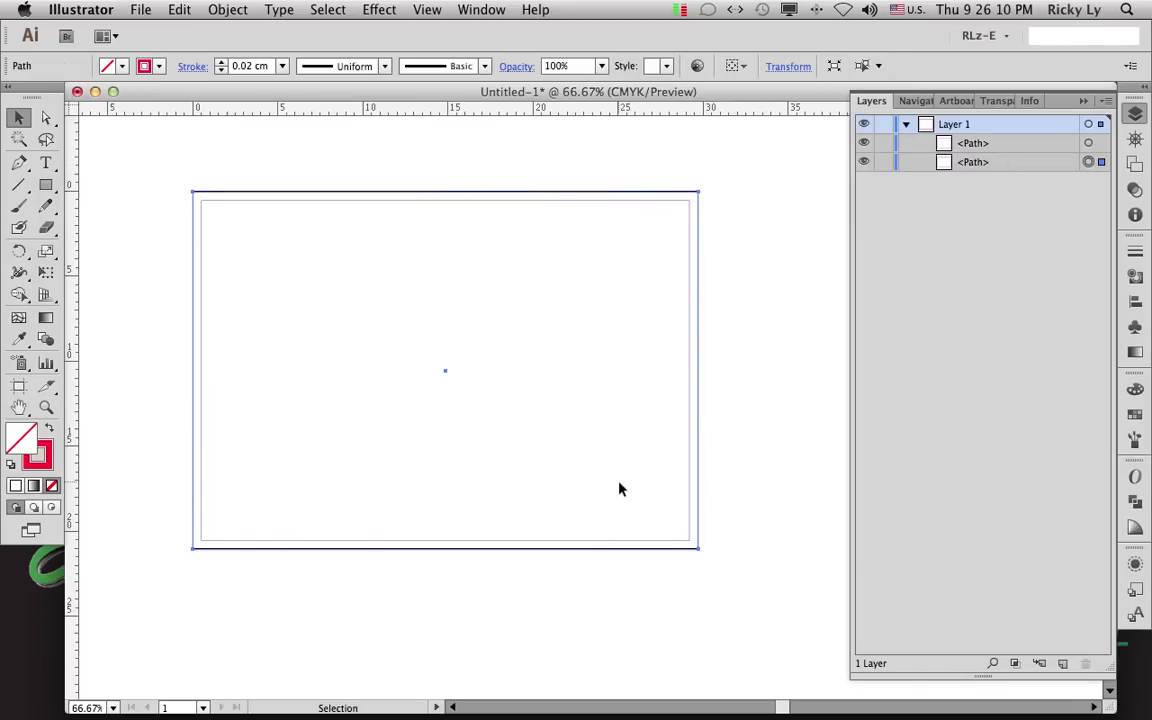
left_click(1089, 144)
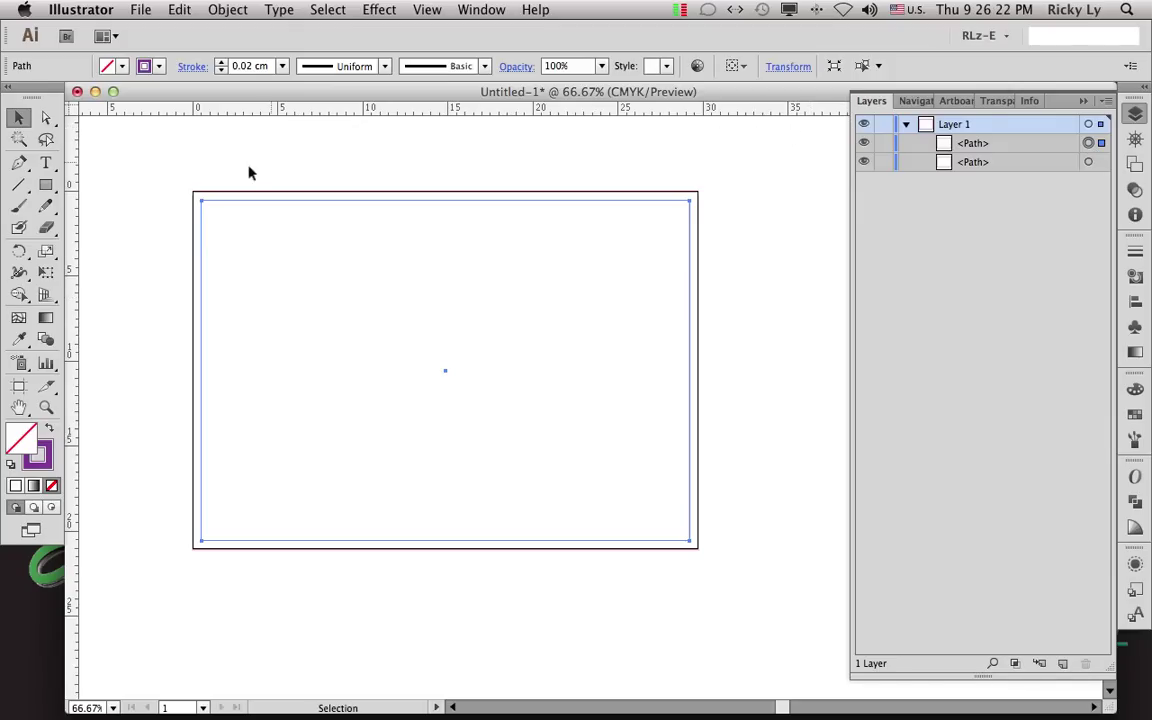
left_click(150, 201)
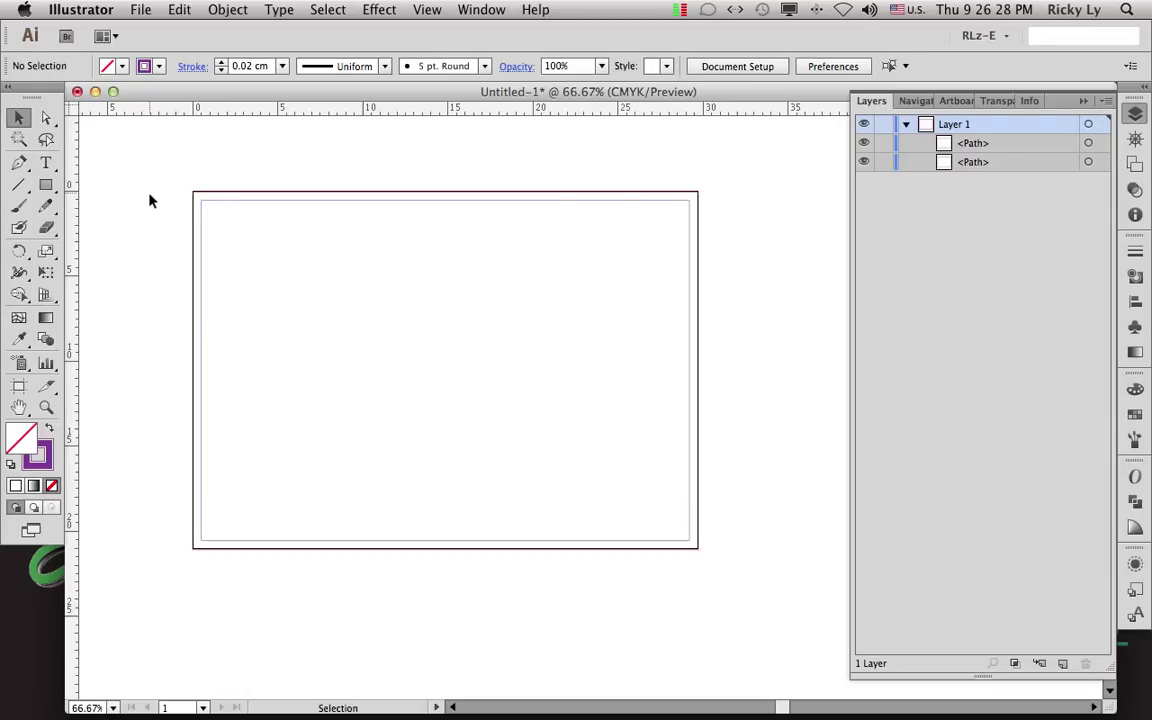
scroll(150, 201, "down", 2)
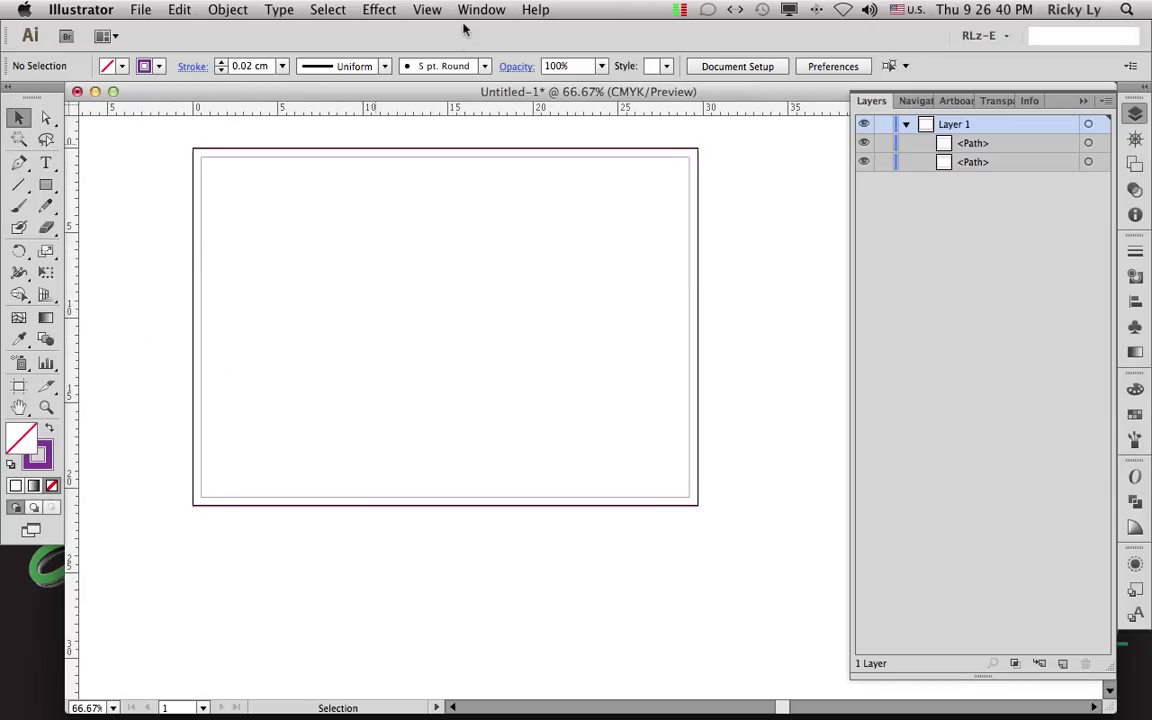
left_click(427, 10)
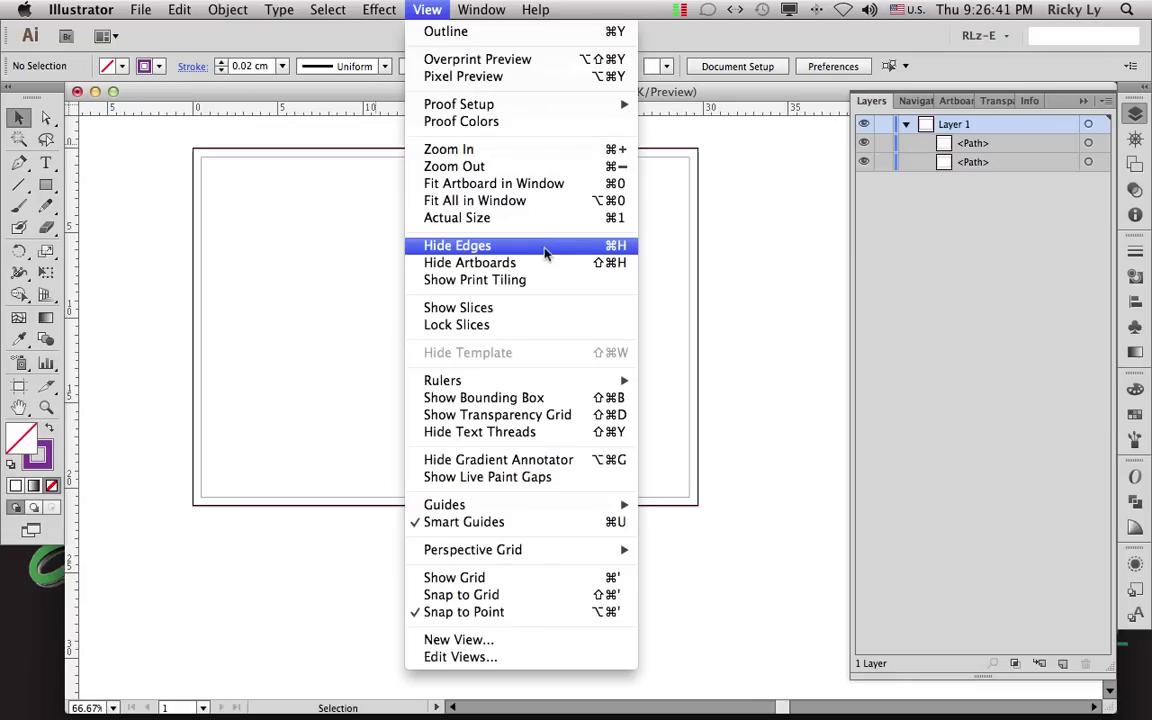
mouse_move(607, 381)
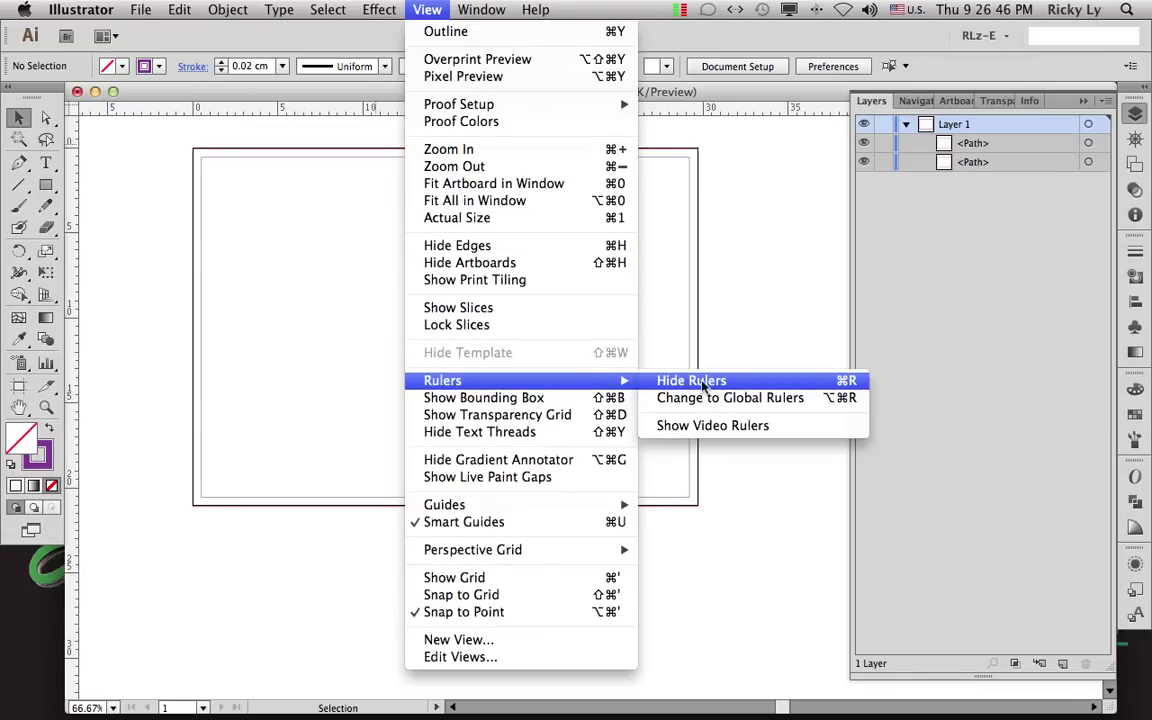
left_click(755, 123)
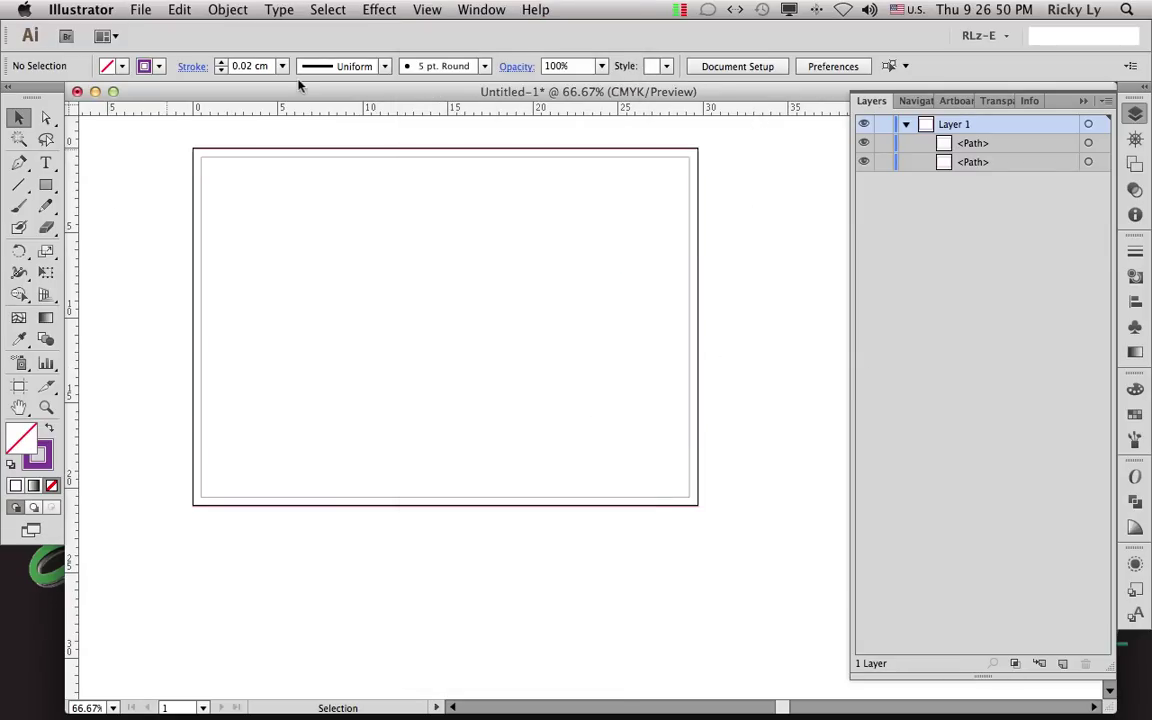
left_click(425, 10)
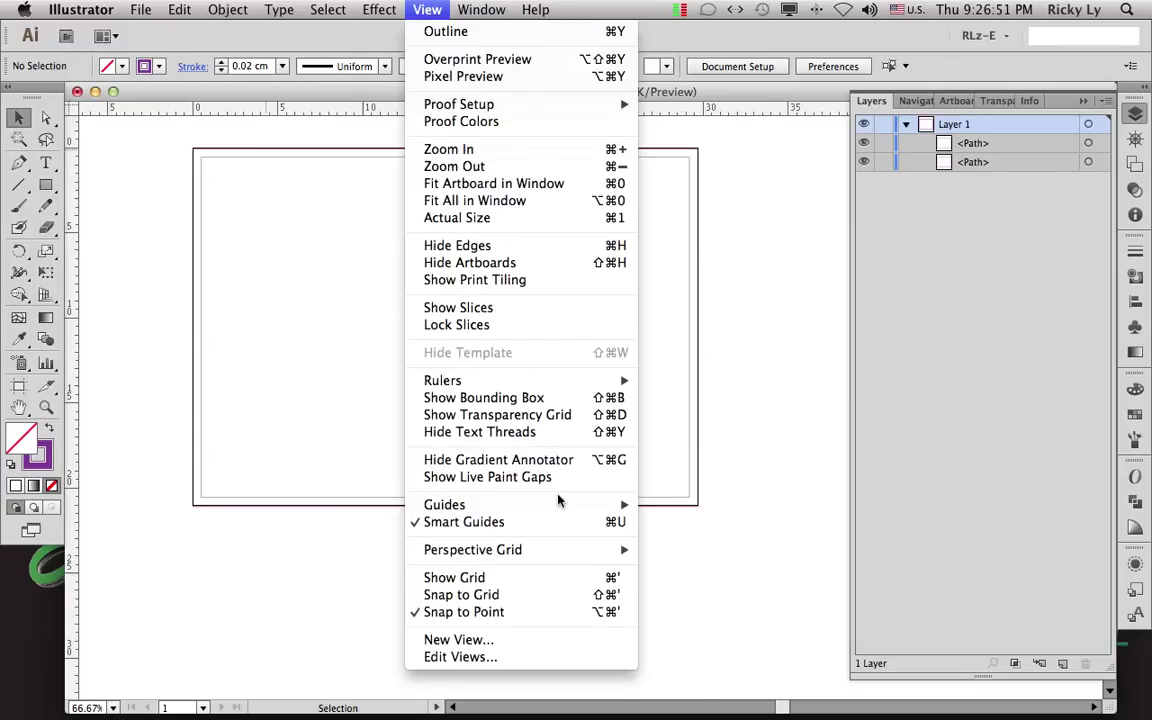
Step: Drag two vertical guides from the left ruler onto the artboard
mouse_move(560, 504)
left_click(98, 219)
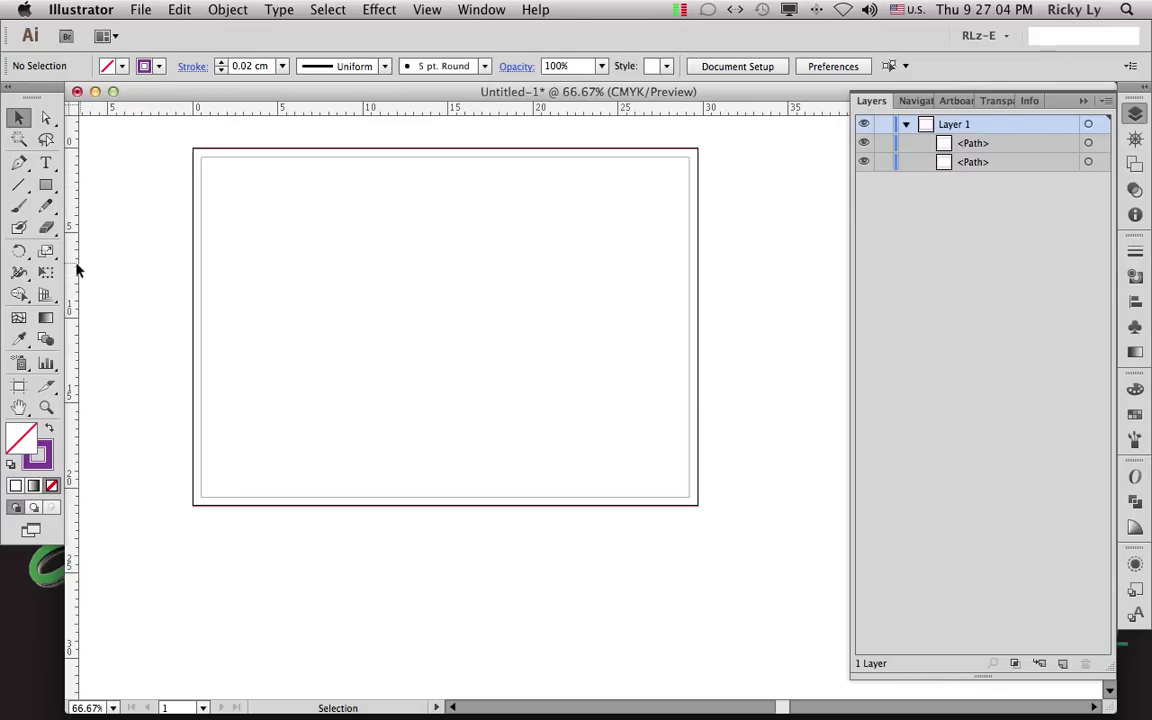
left_click_drag(75, 268, 232, 267)
left_click_drag(75, 288, 281, 308)
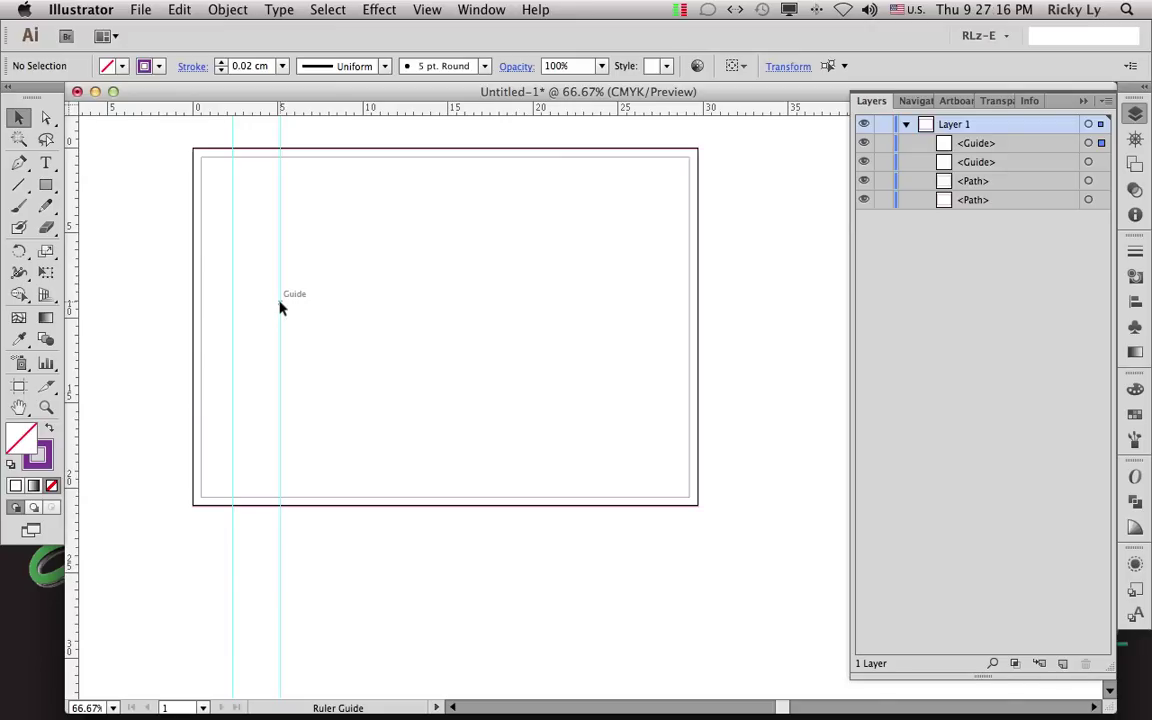
Step: Delete the second guide and select the remaining one
left_click(280, 308)
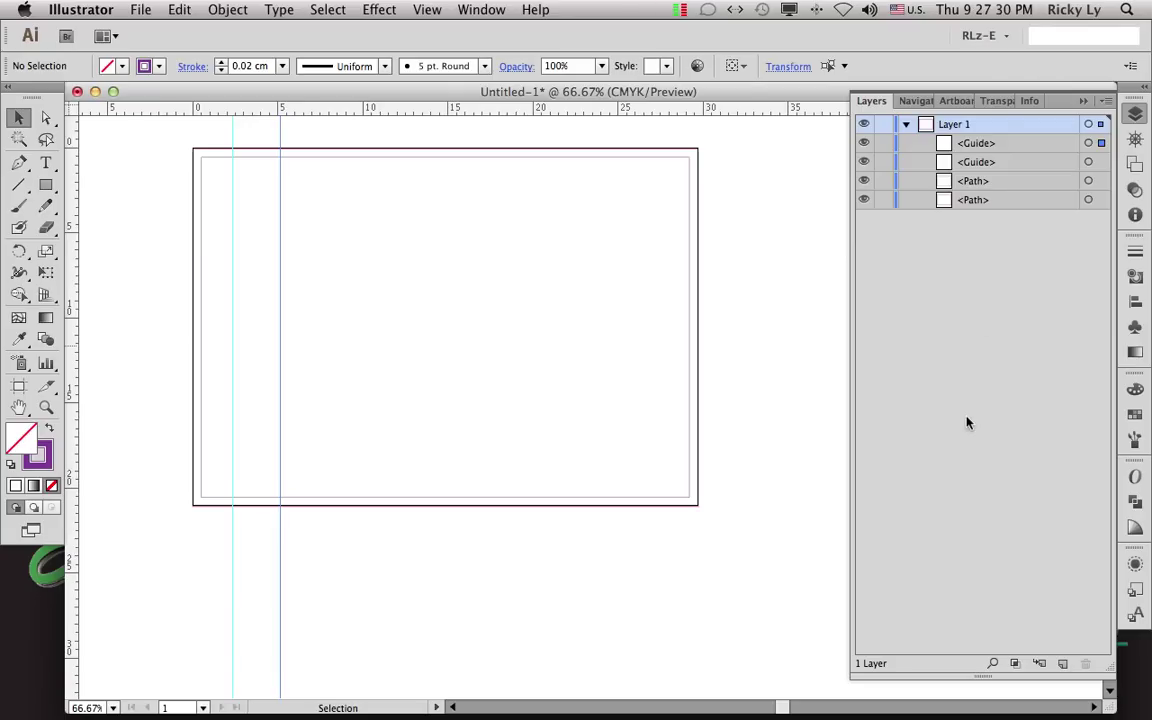
key("Delete")
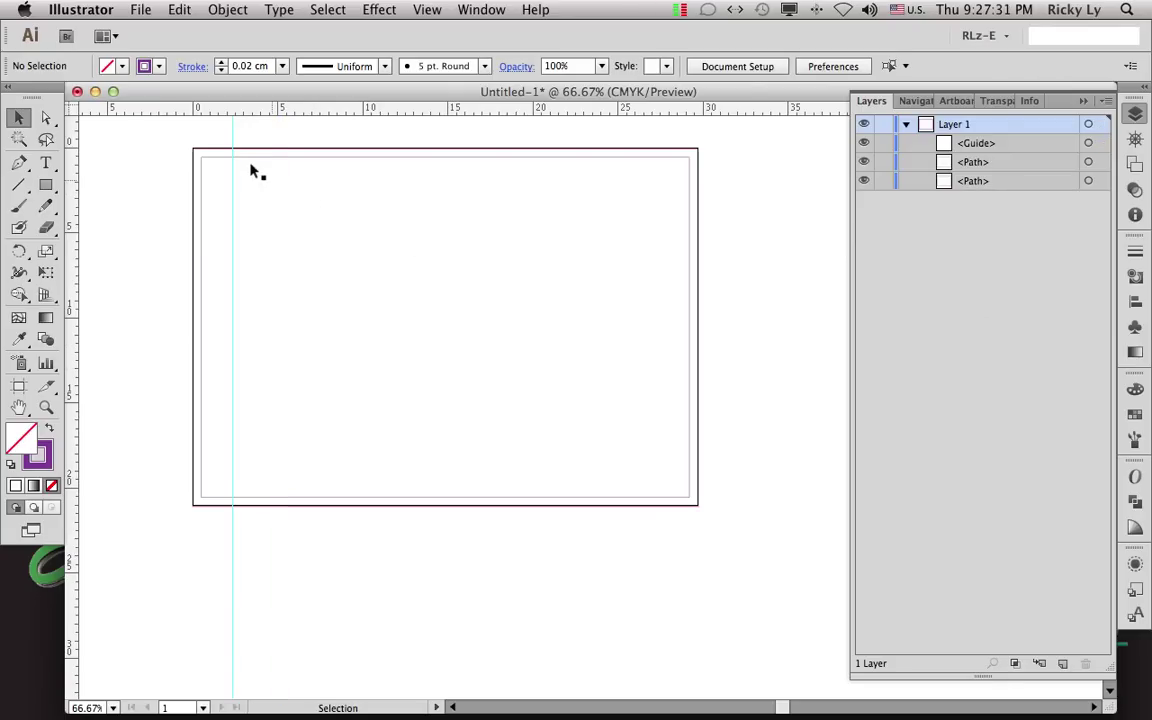
left_click(232, 128)
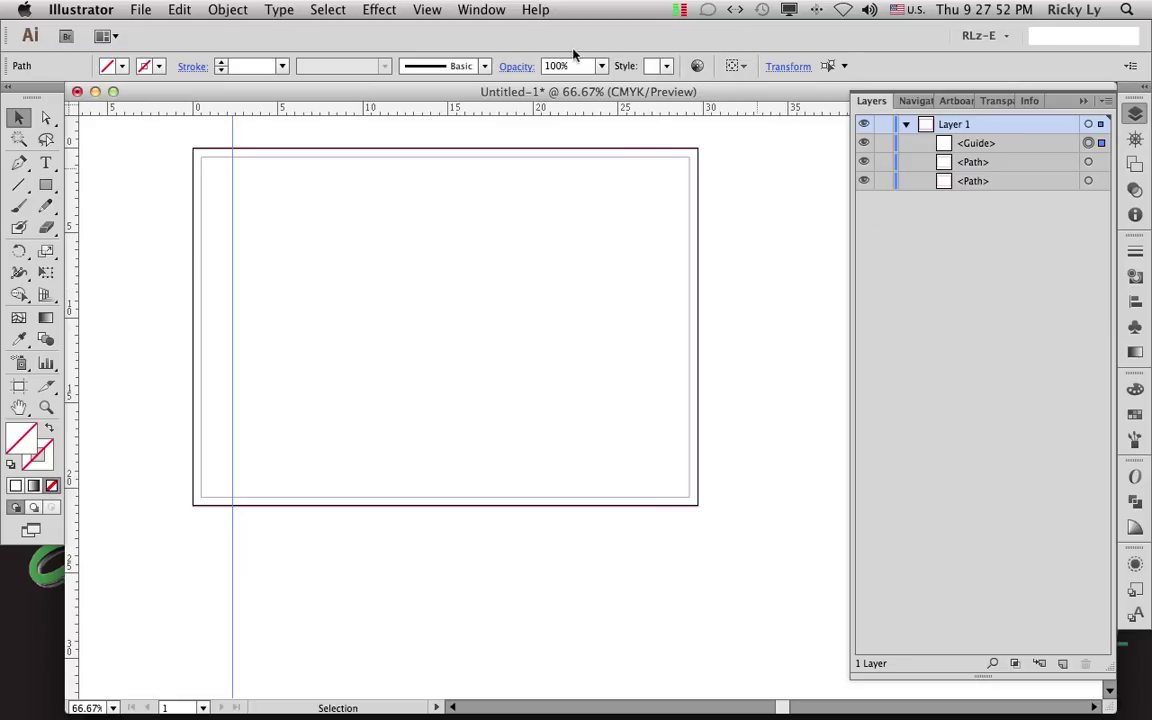
Step: In the Align panel set to Align to Artboard, centre the guide horizontally at about 15 cm
left_click(413, 11)
mouse_move(481, 10)
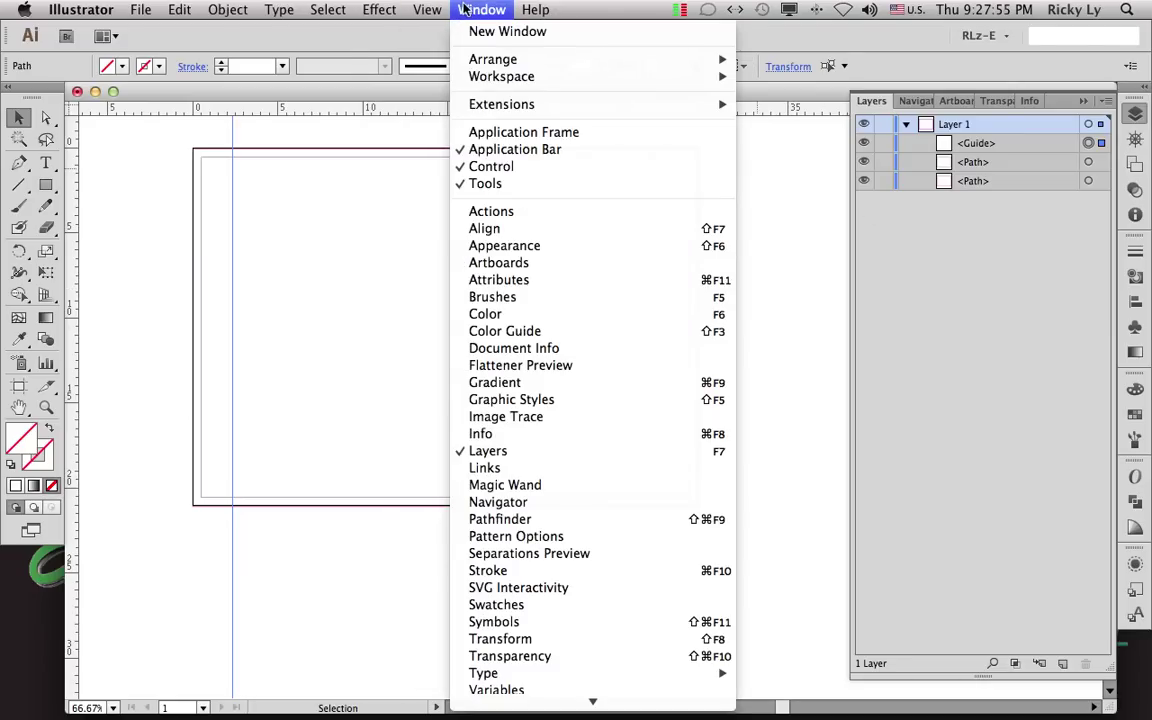
left_click(518, 230)
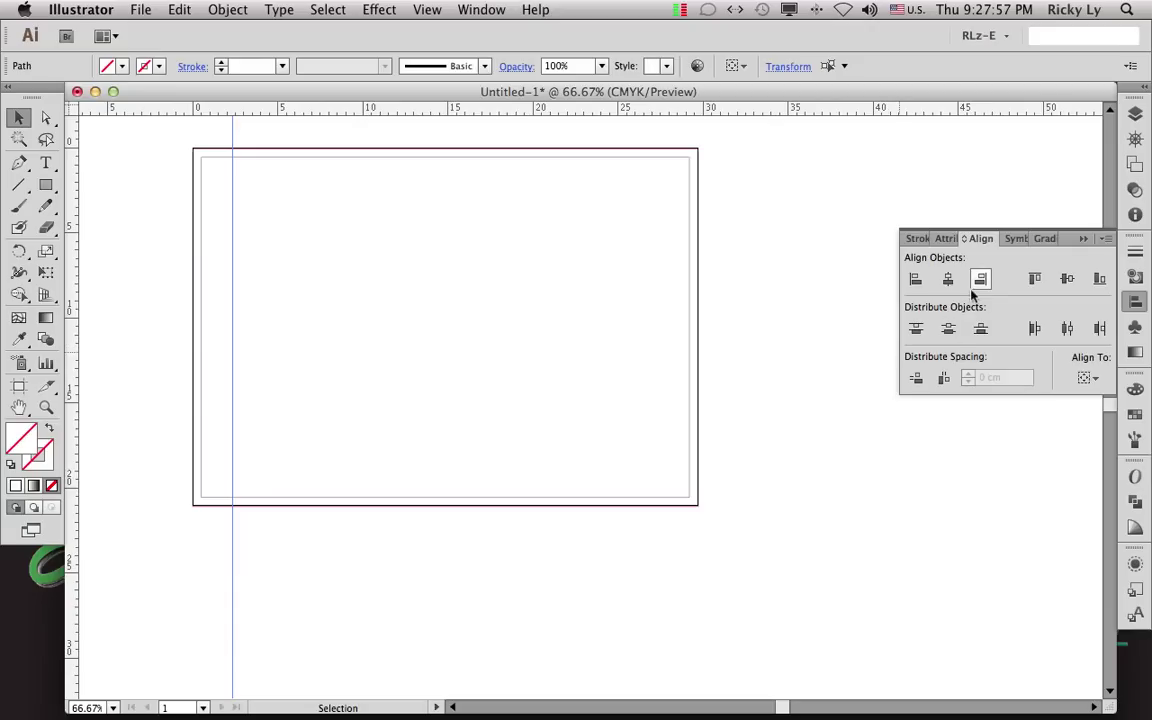
left_click(1088, 380)
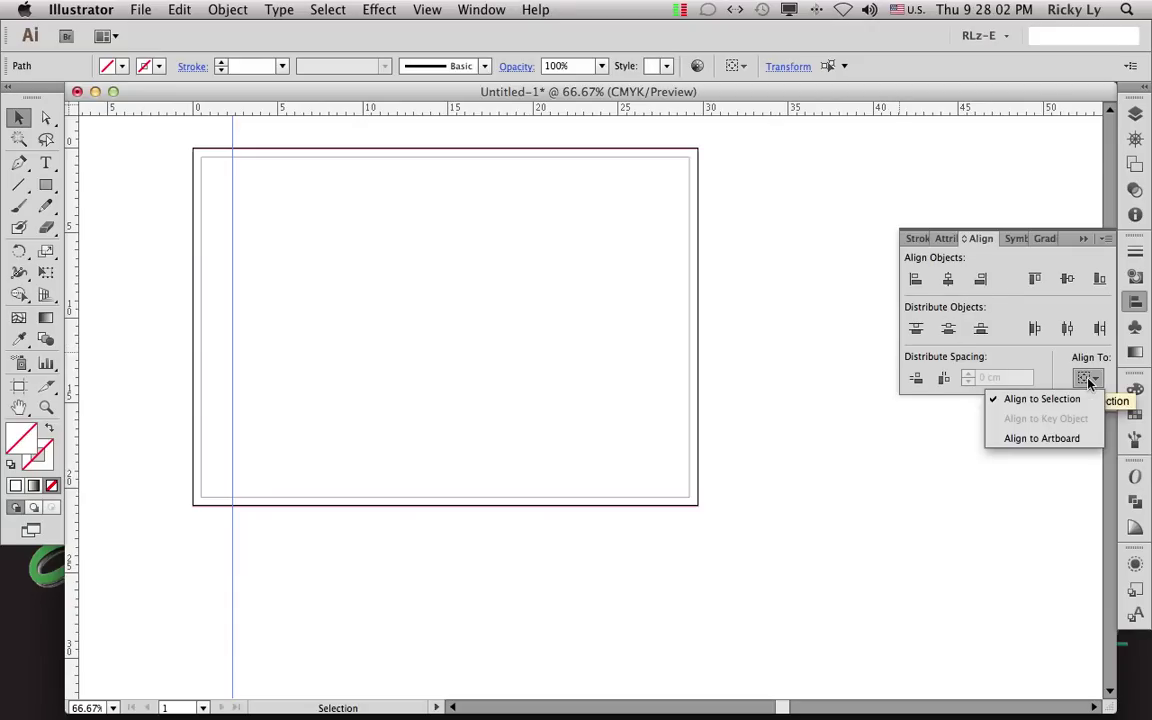
left_click(1077, 440)
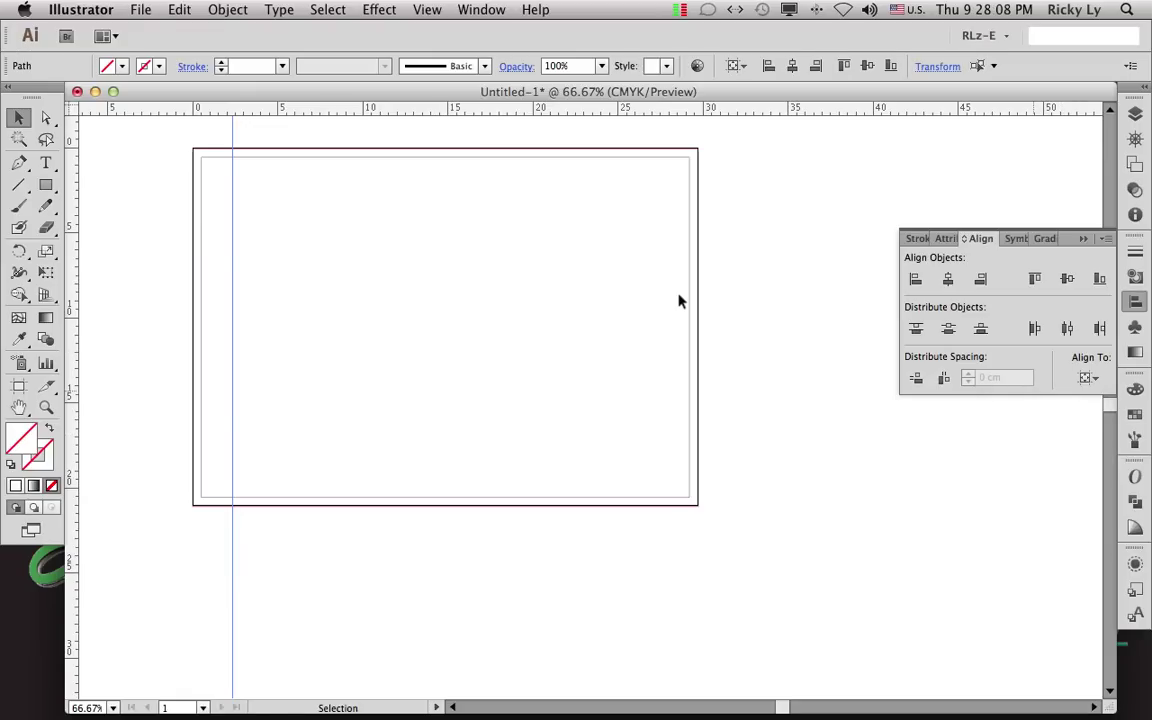
left_click(950, 281)
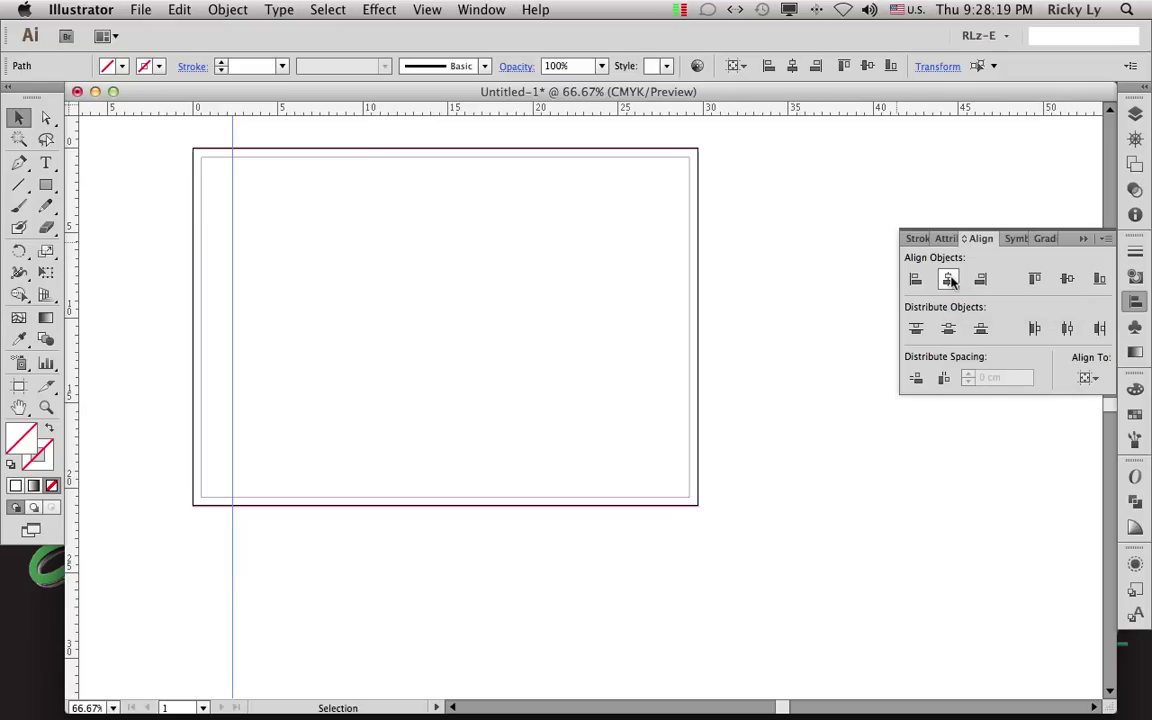
left_click(950, 281)
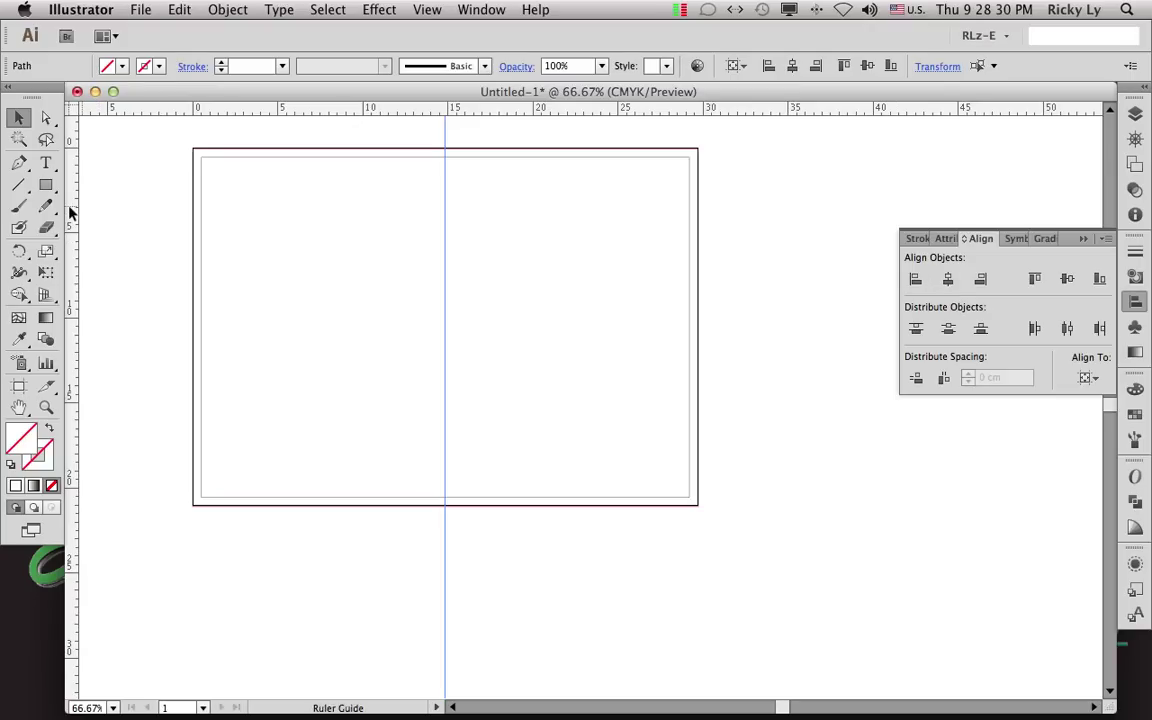
Step: Drag out two more vertical guides, then delete the extra middle one
left_click_drag(70, 210, 311, 260)
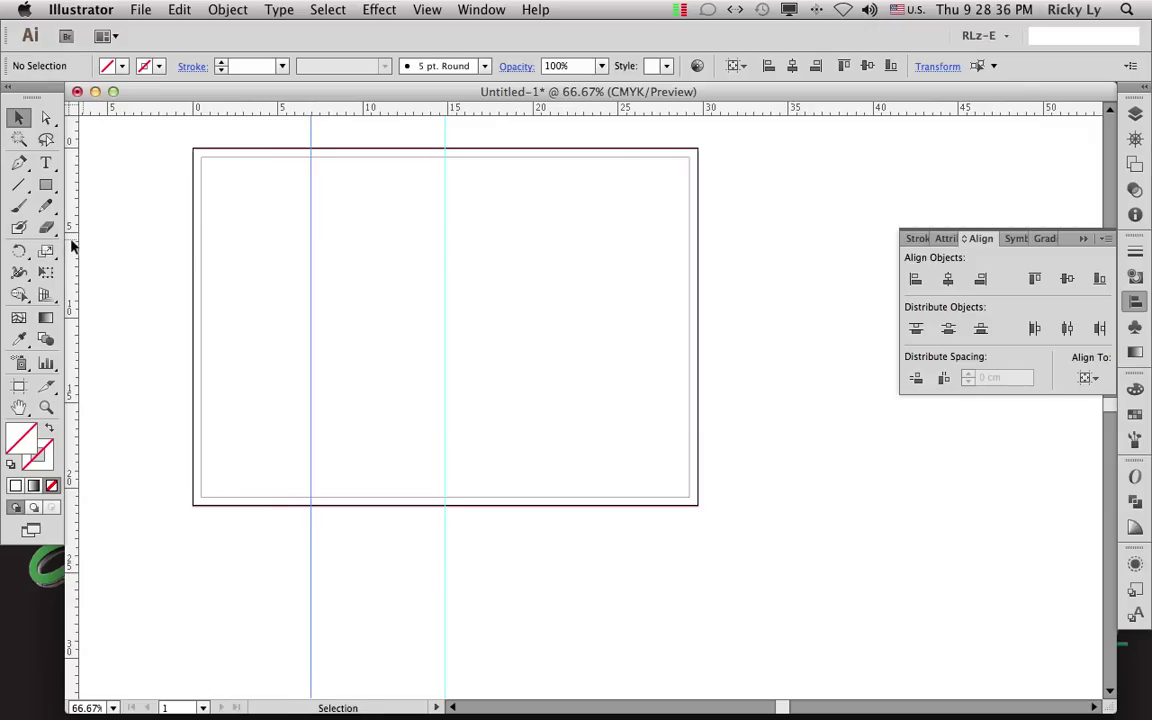
left_click_drag(71, 245, 407, 289)
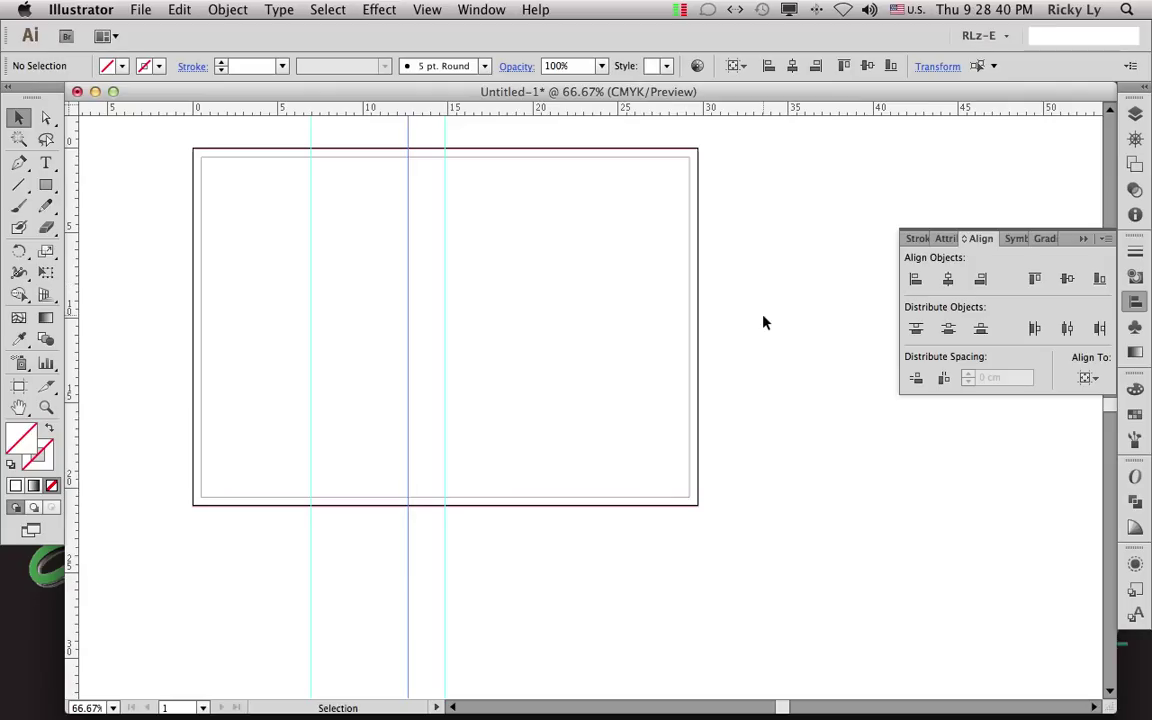
left_click(408, 146)
key("Delete")
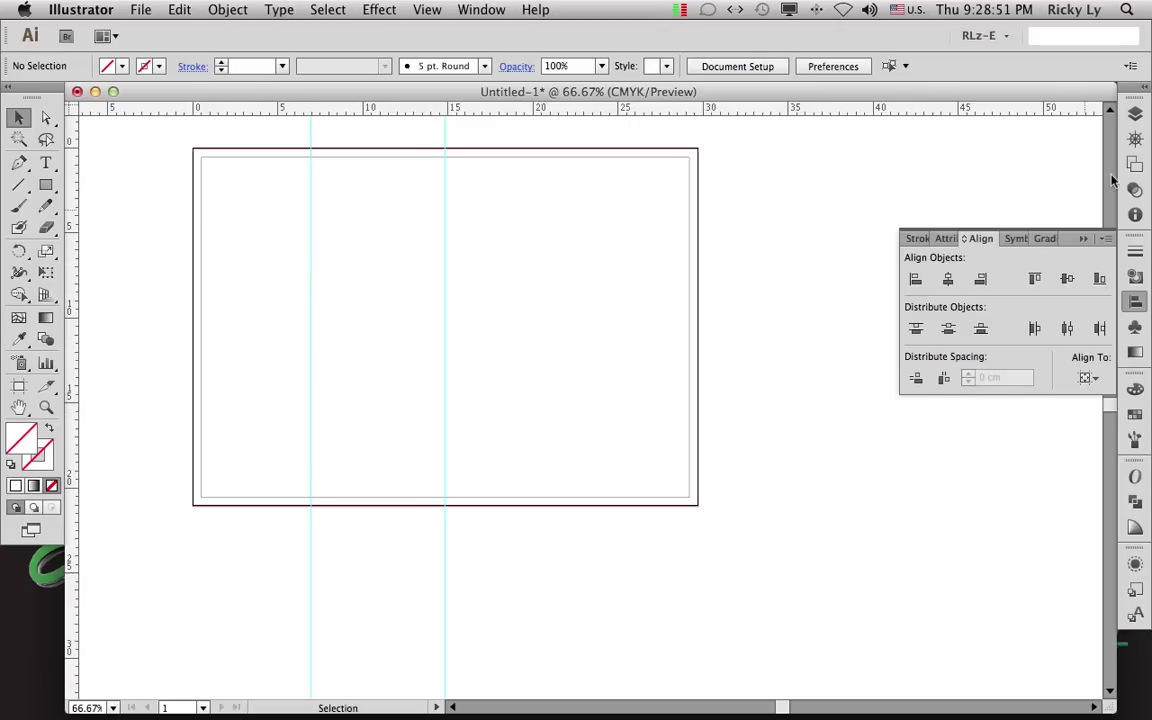
Step: Select both guides in Layers and align them to the artboard's left edge
left_click(1137, 114)
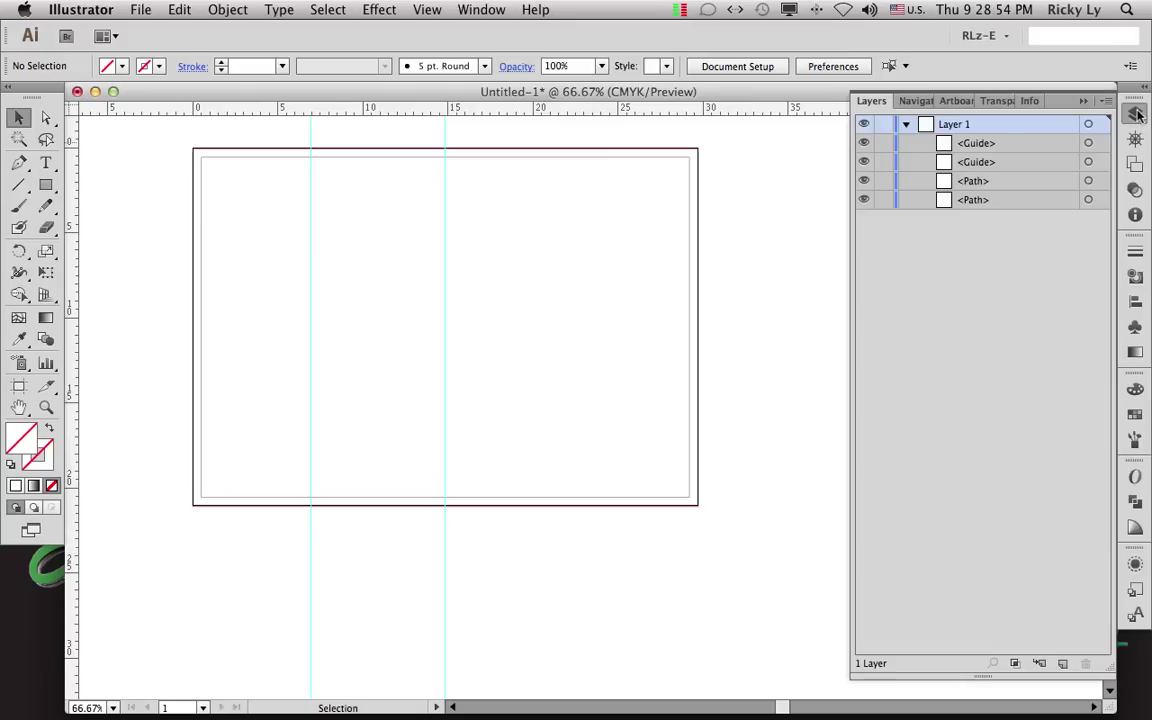
left_click(1137, 114)
left_click(1137, 114)
left_click(1089, 144)
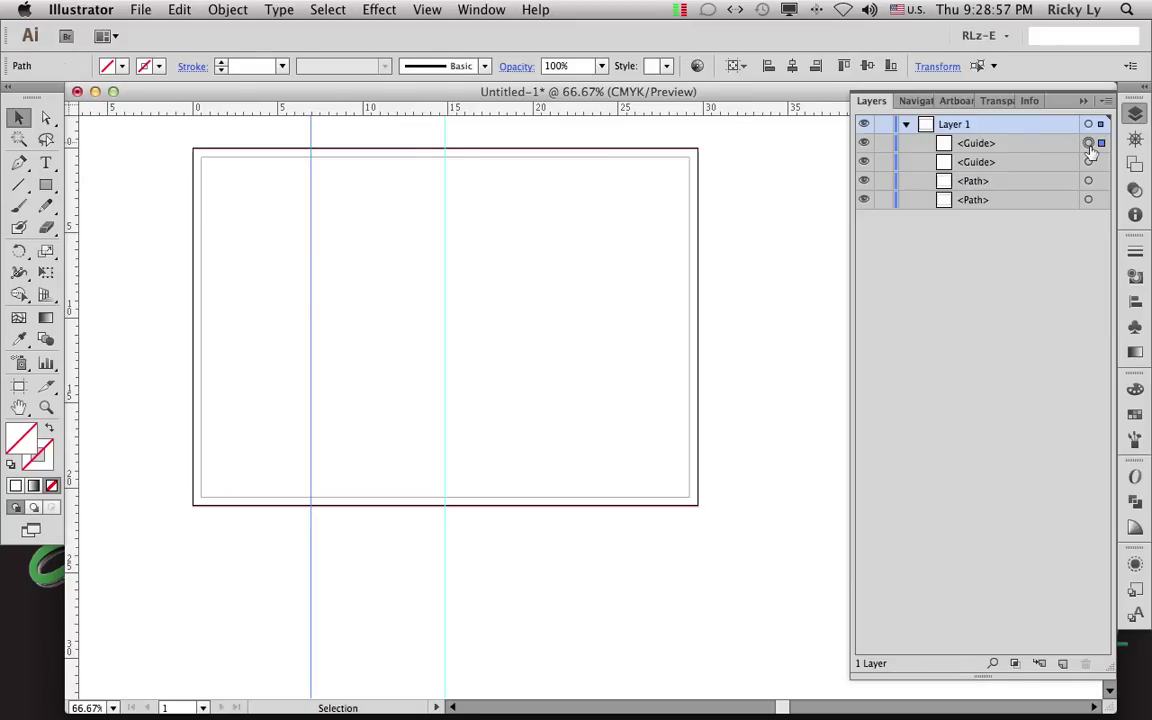
left_click(1089, 163, "shift")
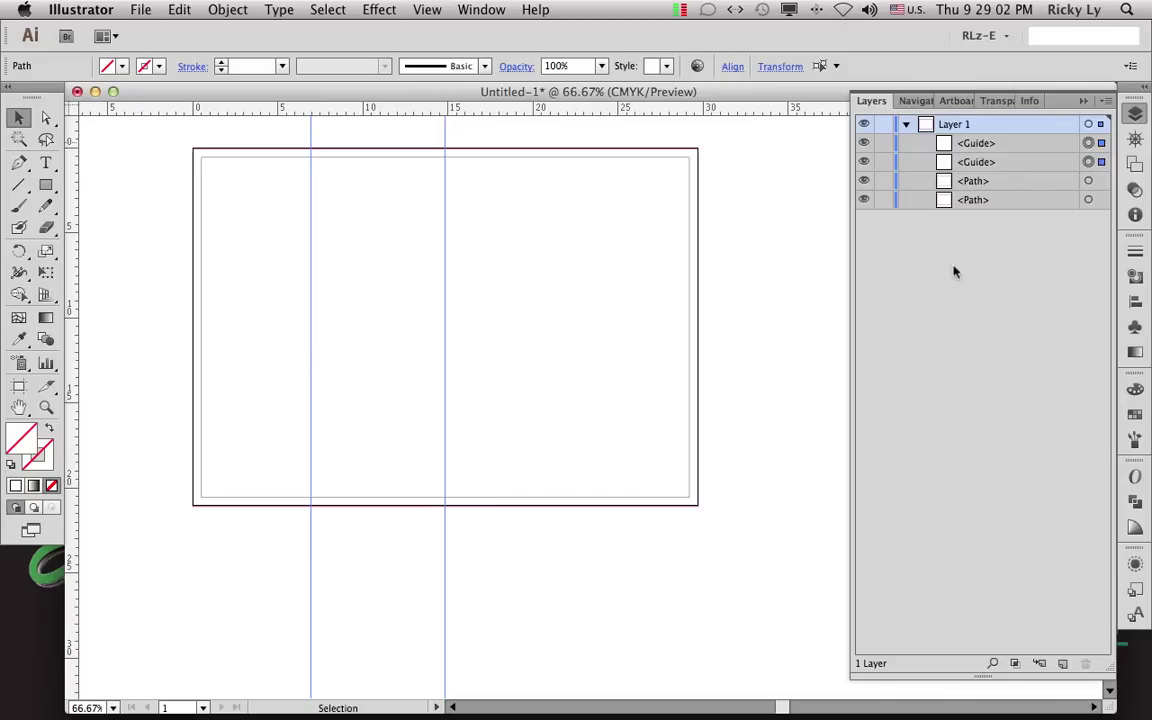
left_click(731, 68)
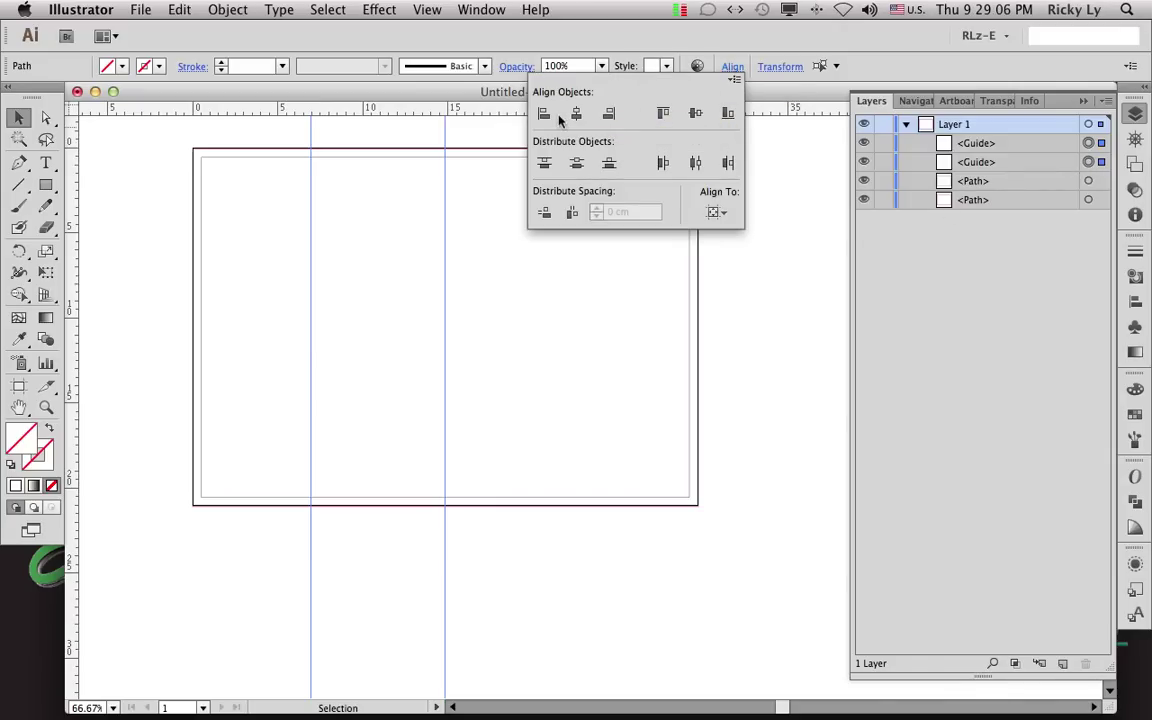
left_click(716, 212)
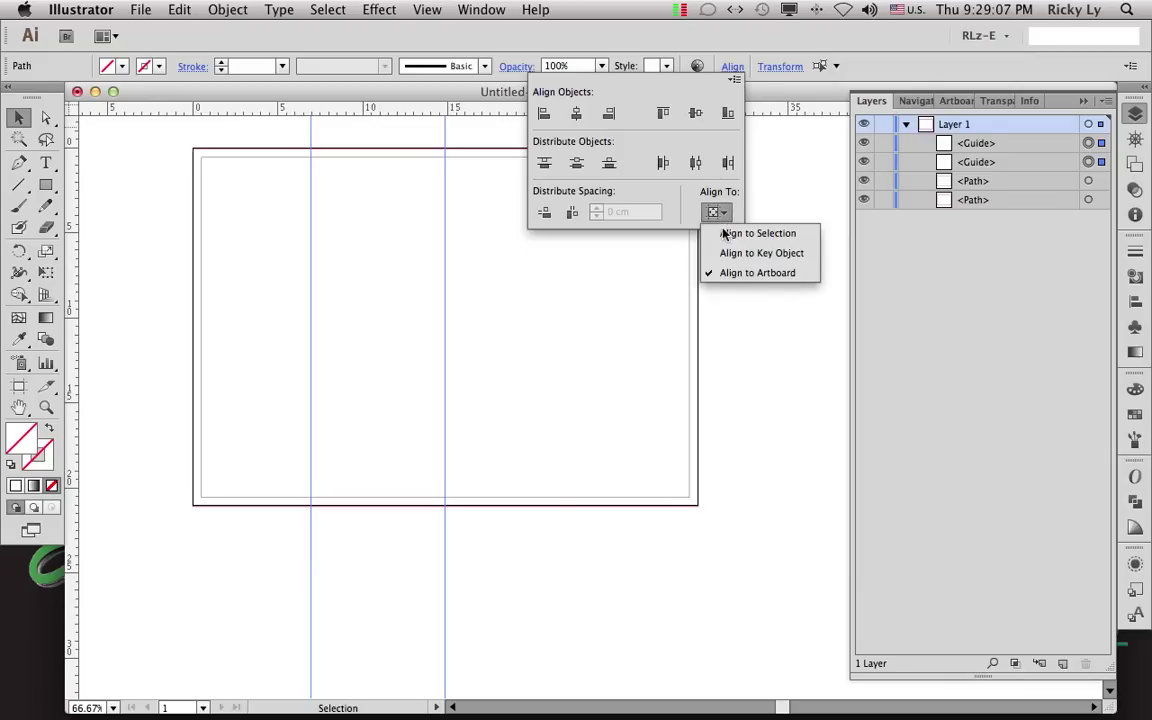
left_click(585, 145)
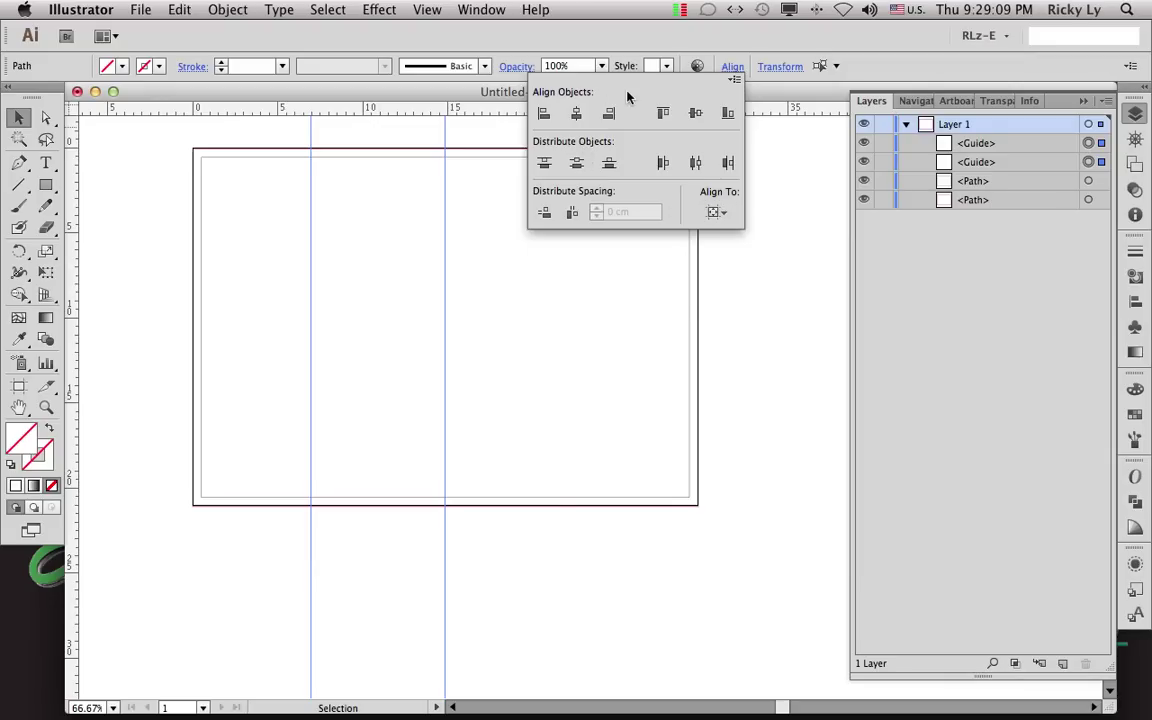
left_click(541, 116)
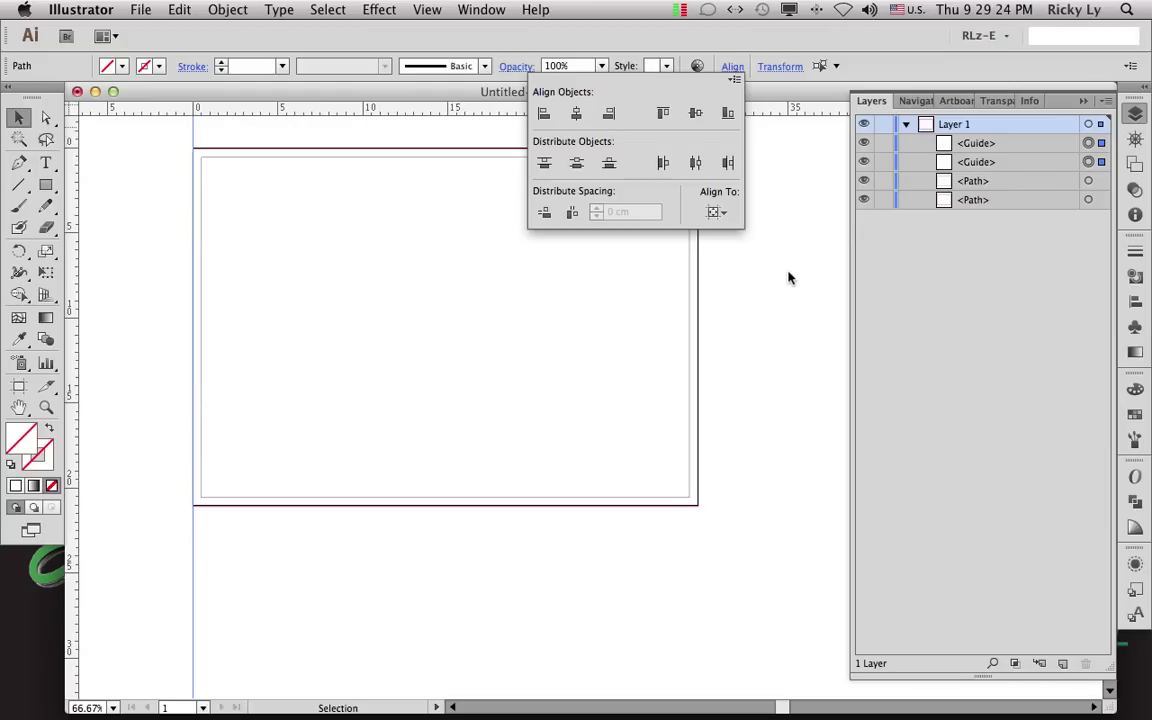
left_click(956, 244)
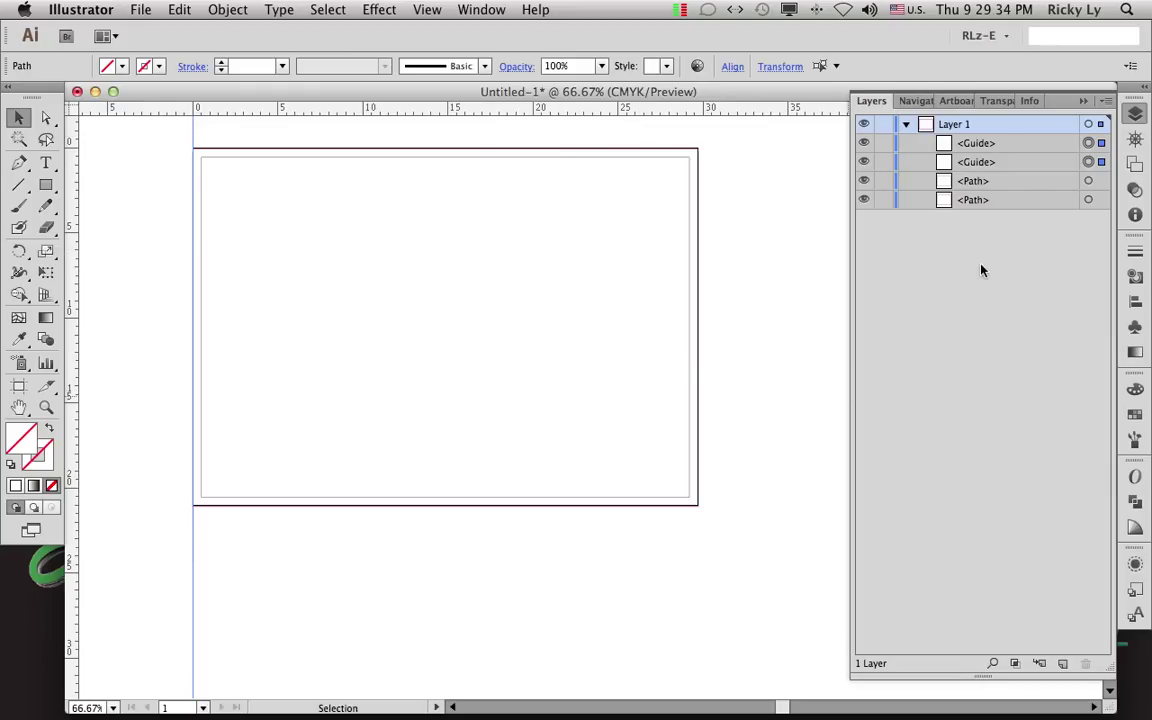
Step: Add the inner rectangle and left-align it with the guides using Align to Selection
left_click(1089, 183)
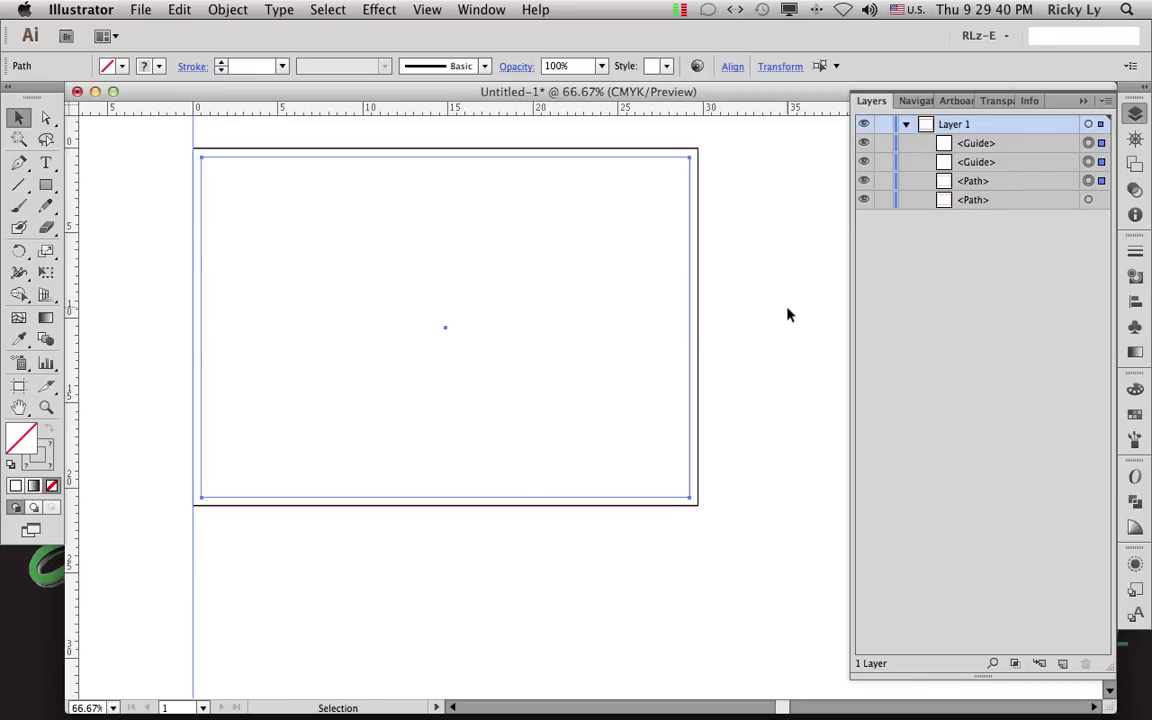
left_click(733, 67)
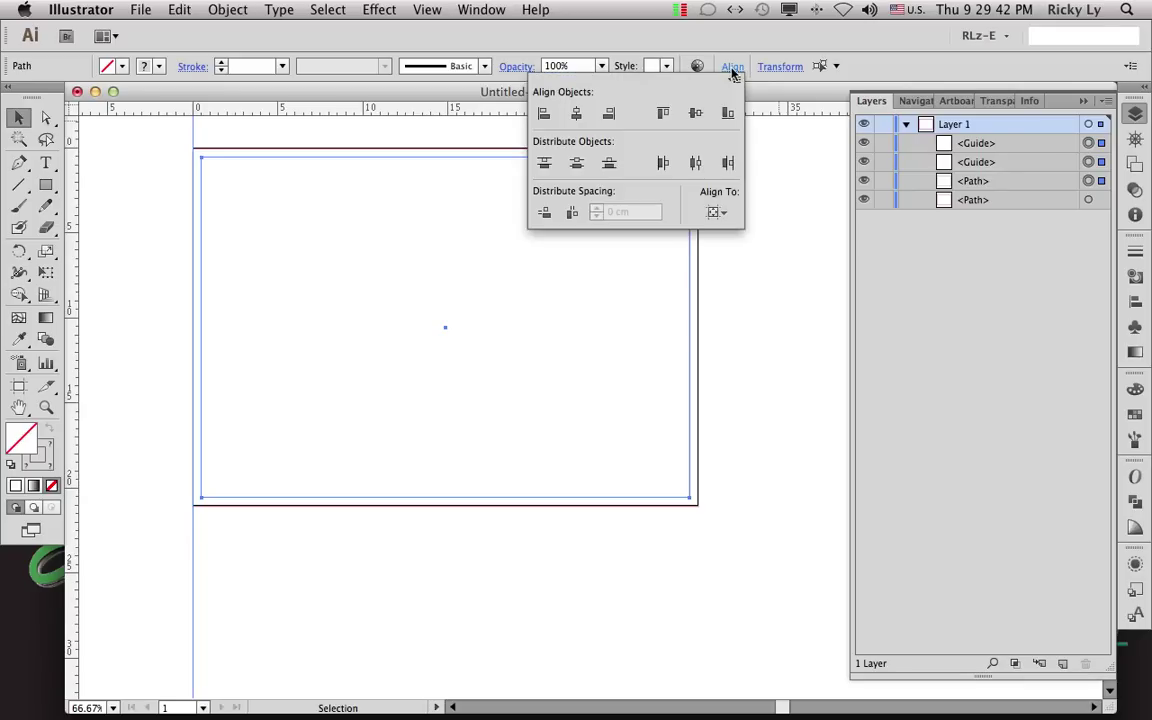
left_click(720, 213)
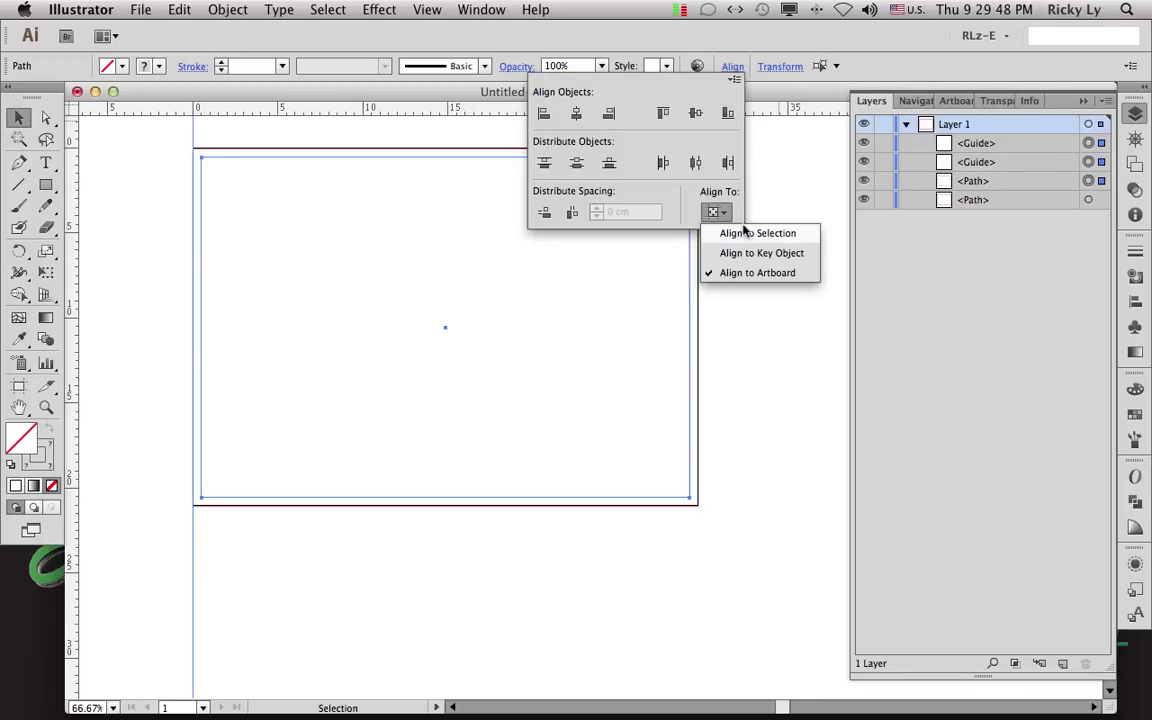
left_click(743, 234)
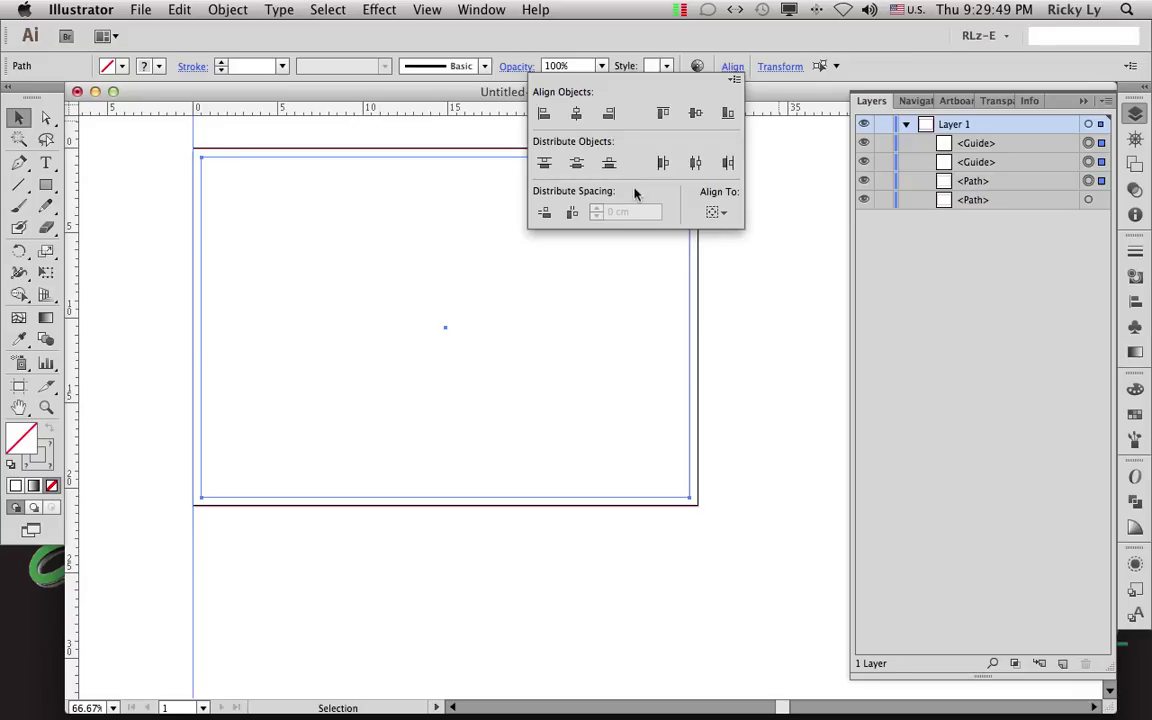
left_click(542, 116)
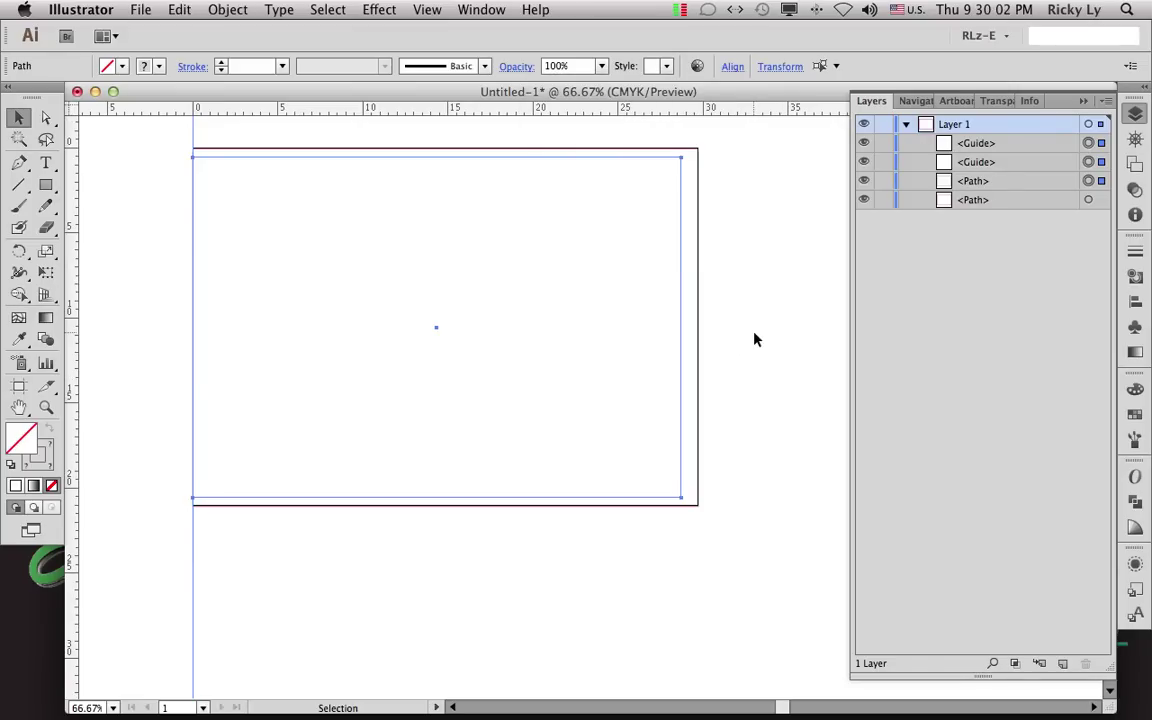
Step: Undo the rectangle's shift to the left and remove it from the selection
key("a")
key("v")
key("shift+Right")
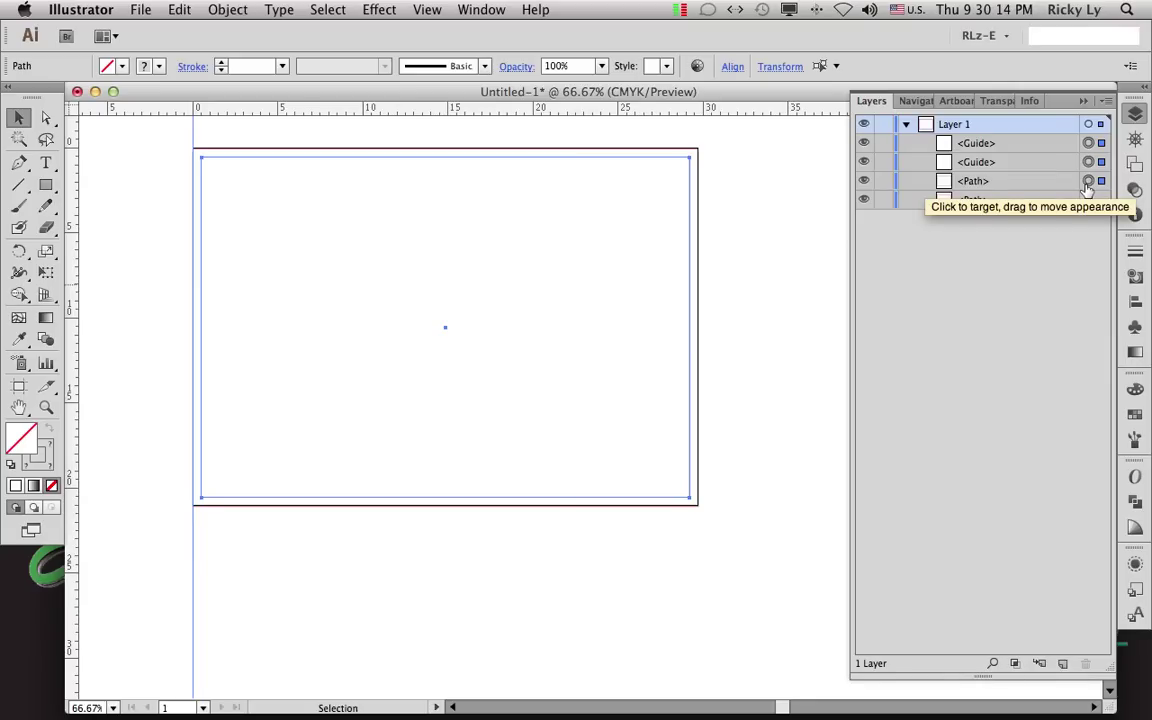
key("shift")
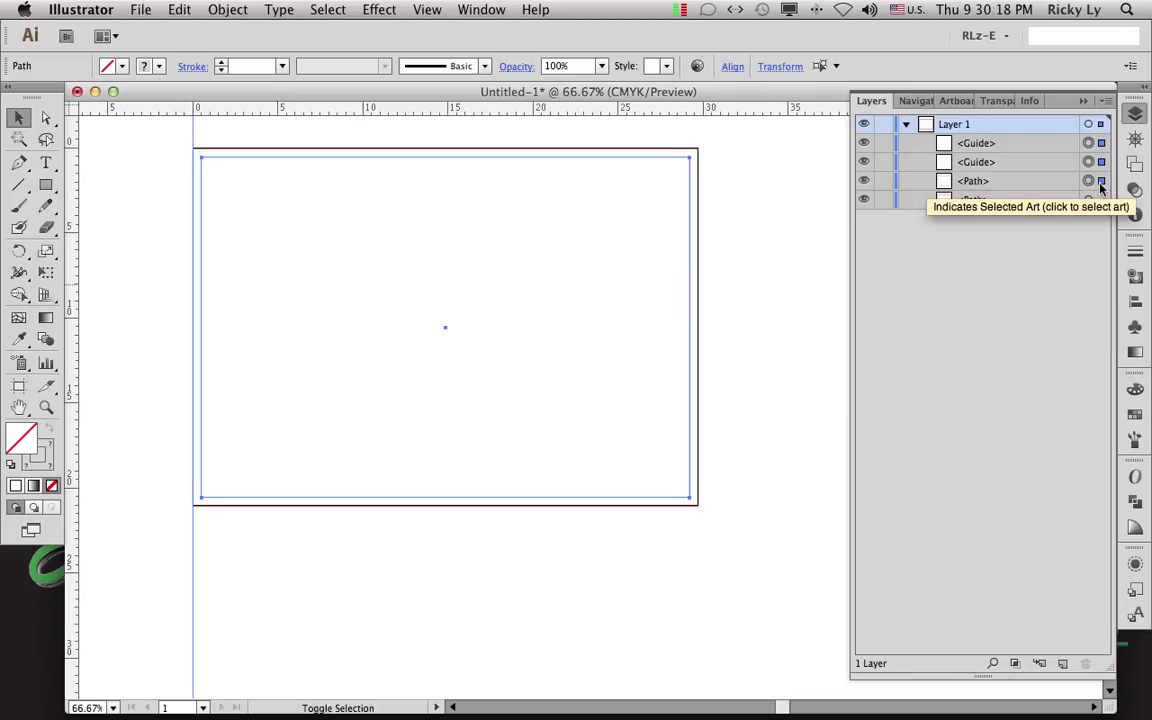
left_click(1101, 188, "shift")
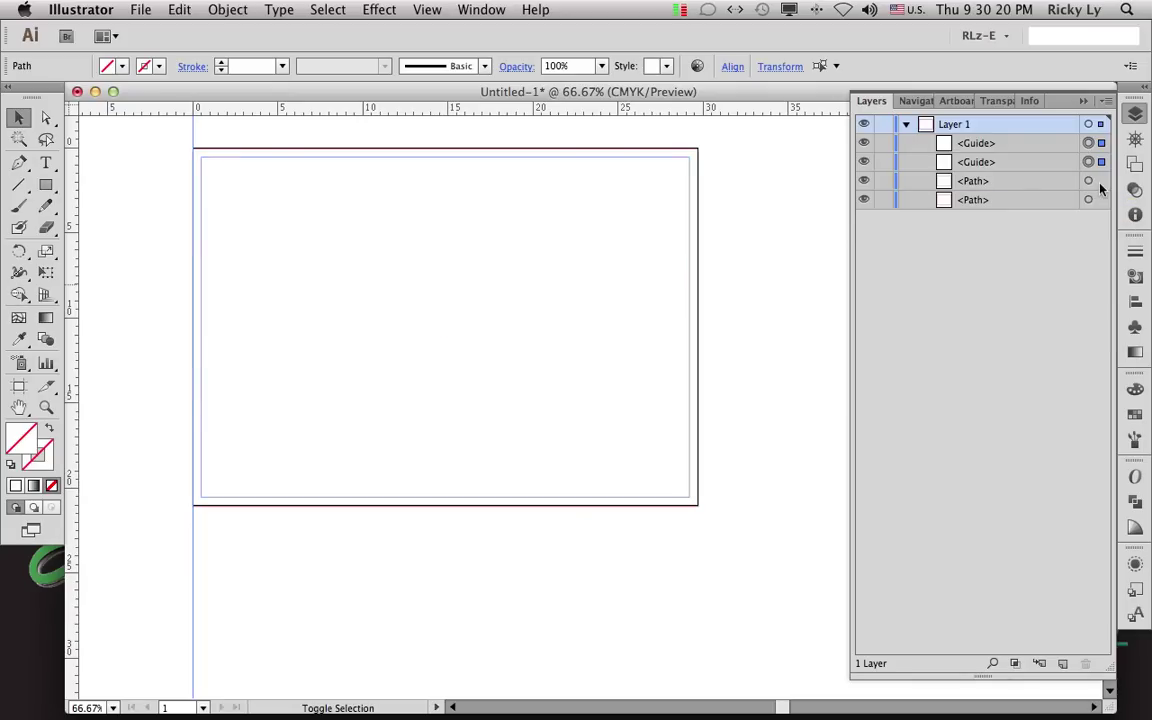
Step: Set the Align To option back to Align to Artboard
left_click(733, 70)
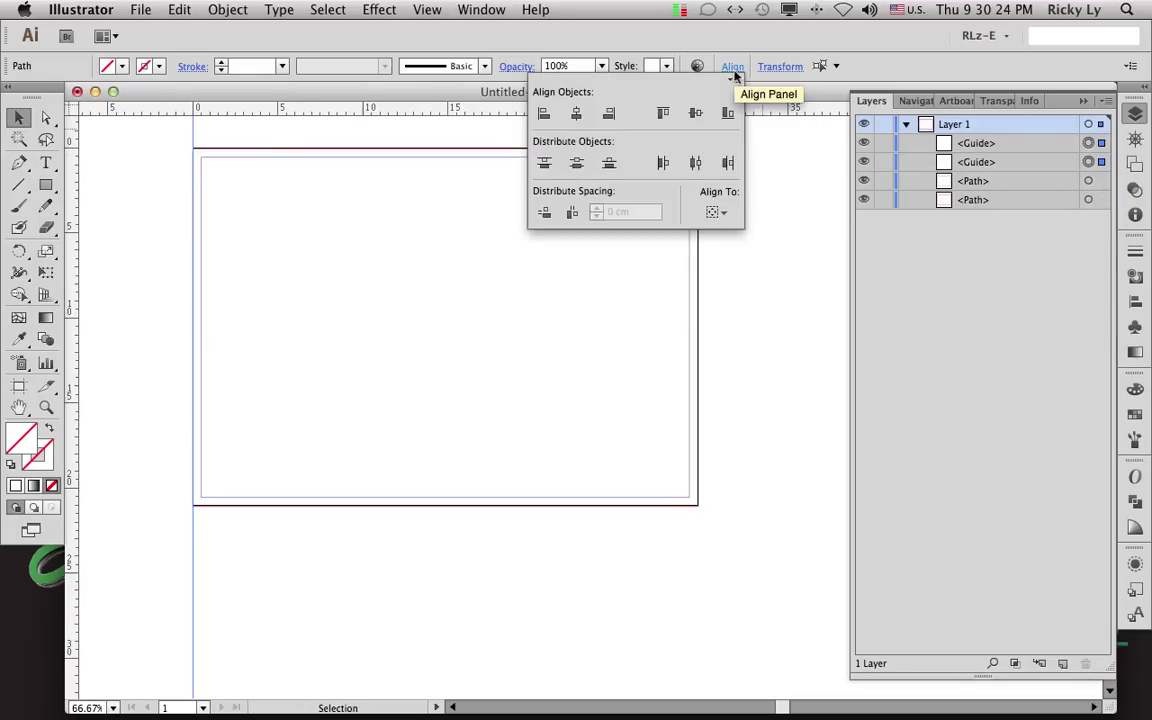
left_click(726, 215)
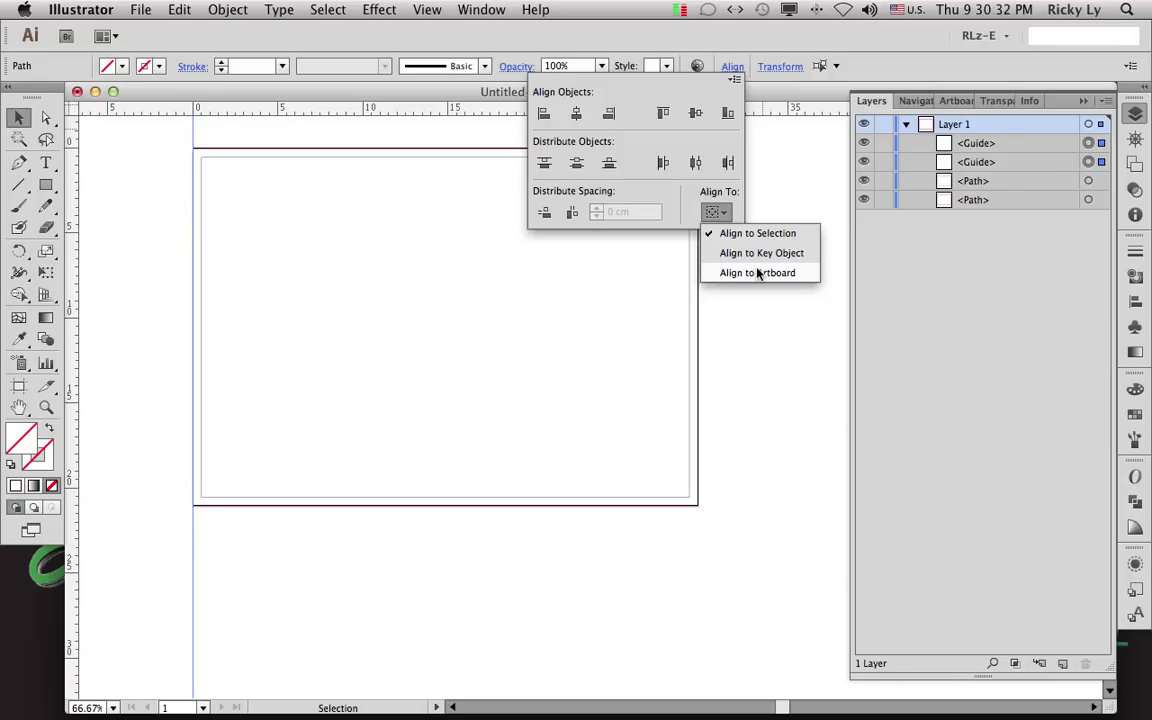
left_click(757, 273)
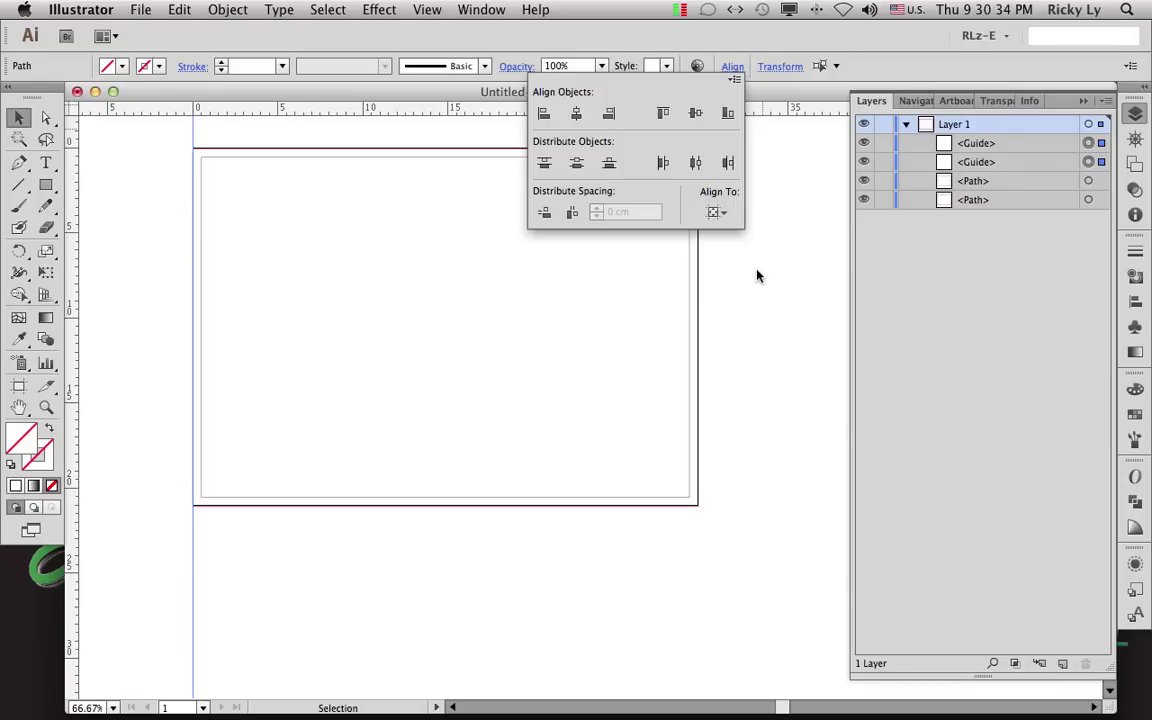
left_click(797, 277)
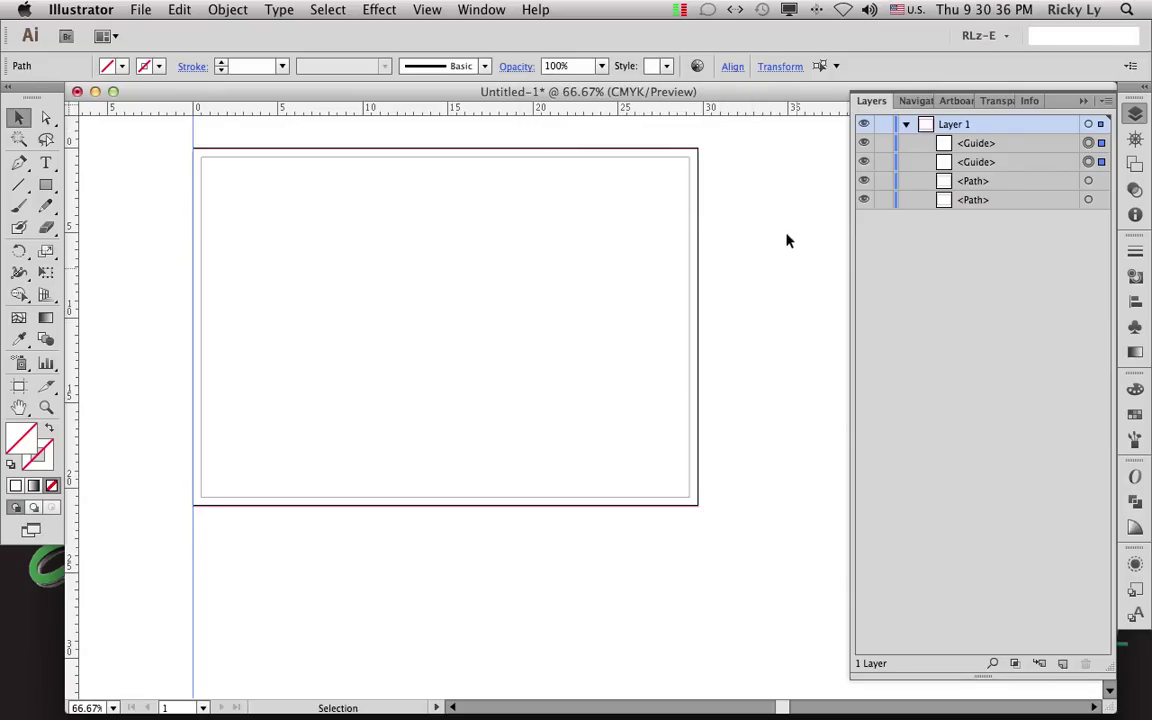
Step: Centre the selected guides horizontally on the artboard, then deselect everything
left_click(733, 66)
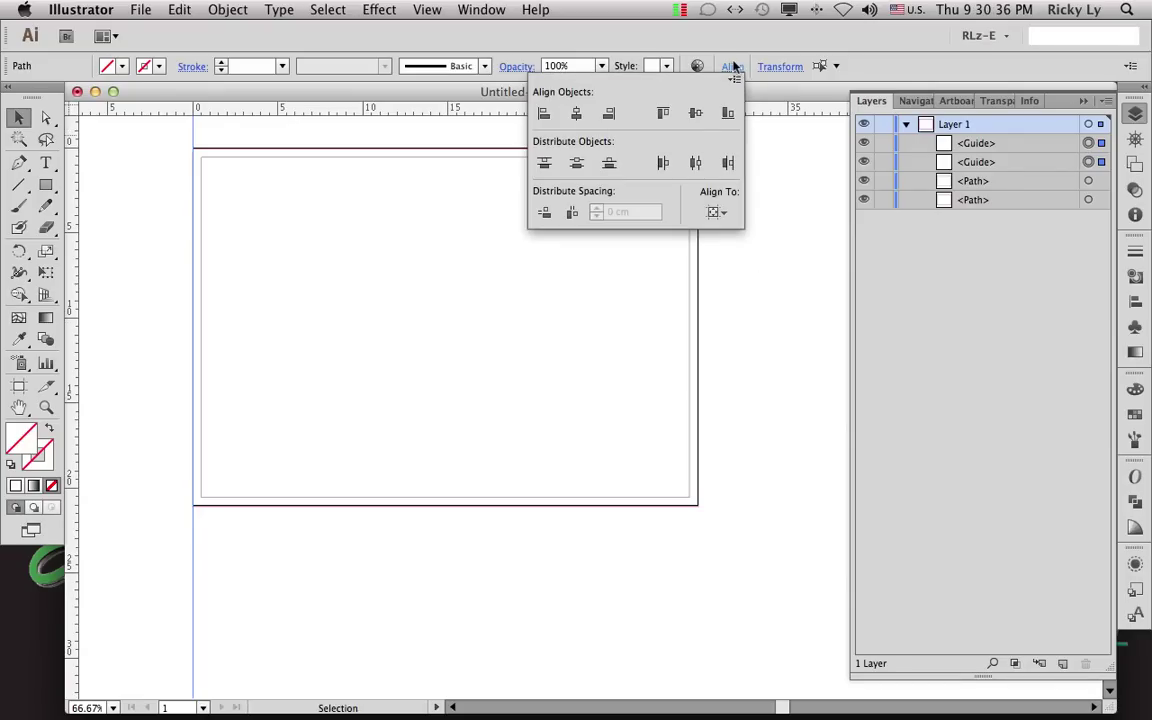
left_click(573, 114)
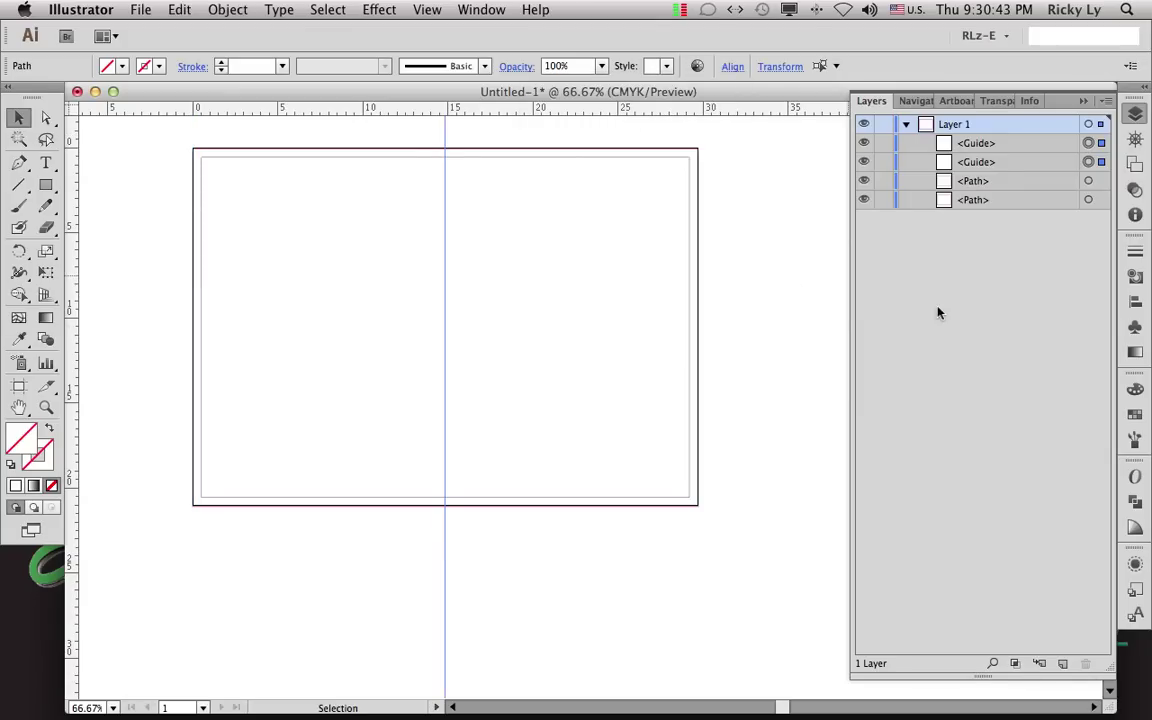
left_click(1088, 181)
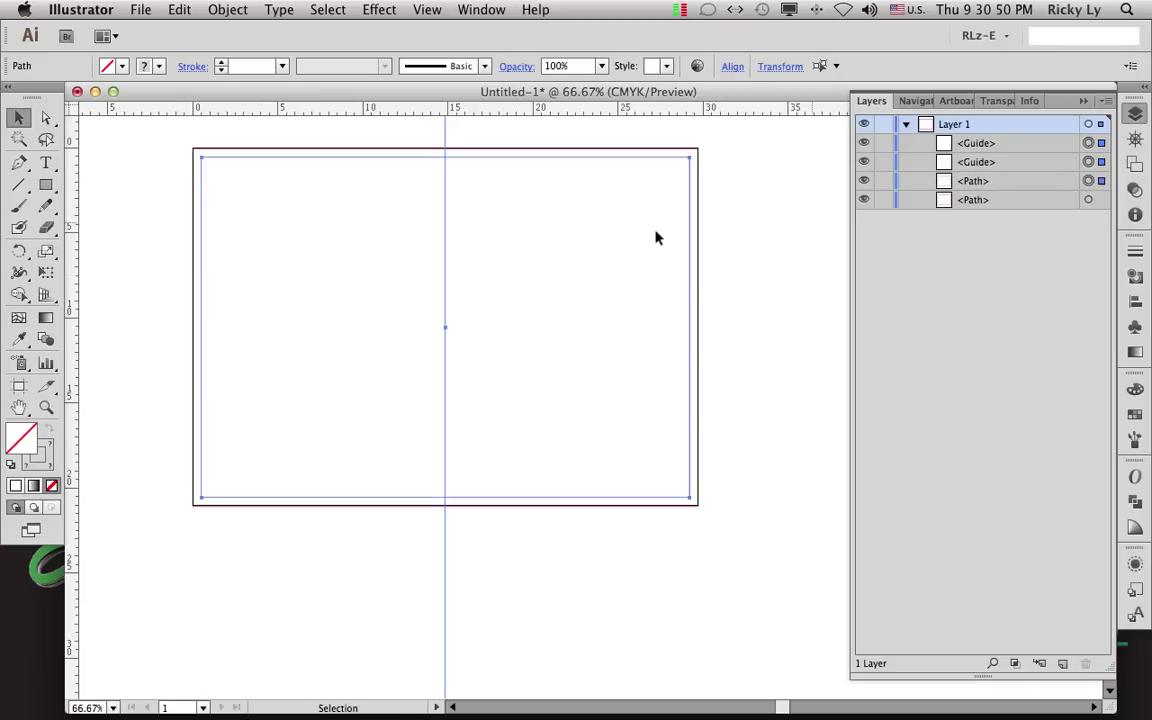
left_click(455, 231)
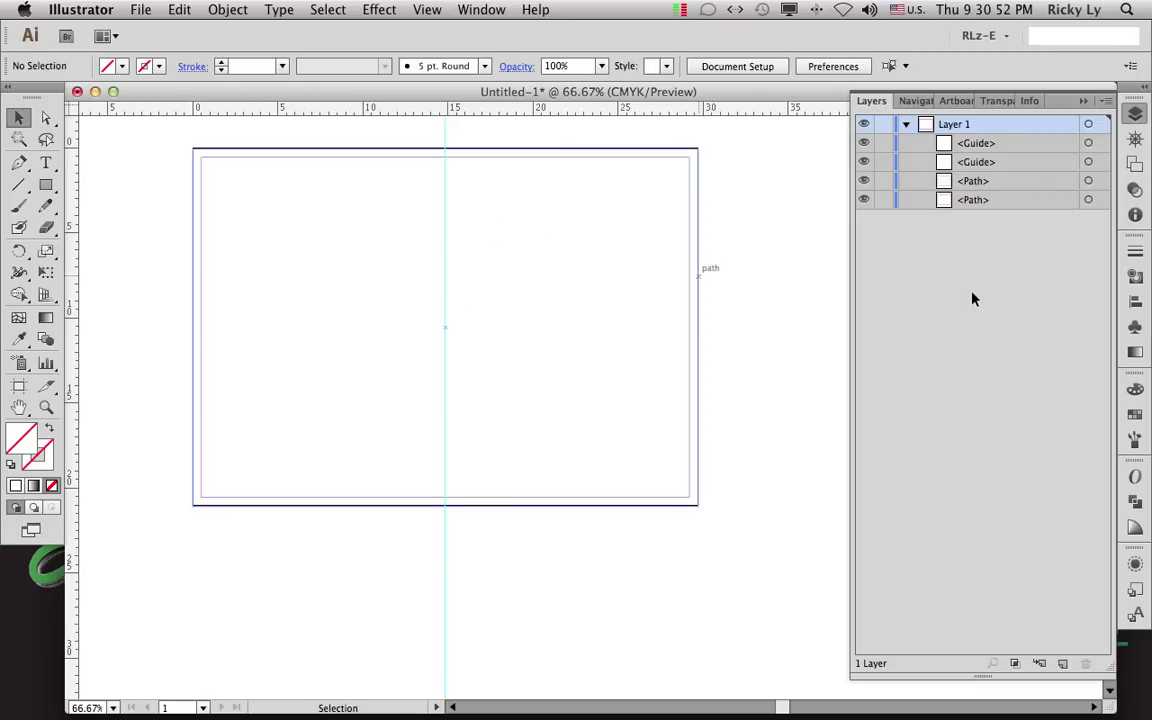
Step: Select both guides and the inner border rectangle in the Layers panel
left_click(1088, 143)
left_click(1088, 161, "shift")
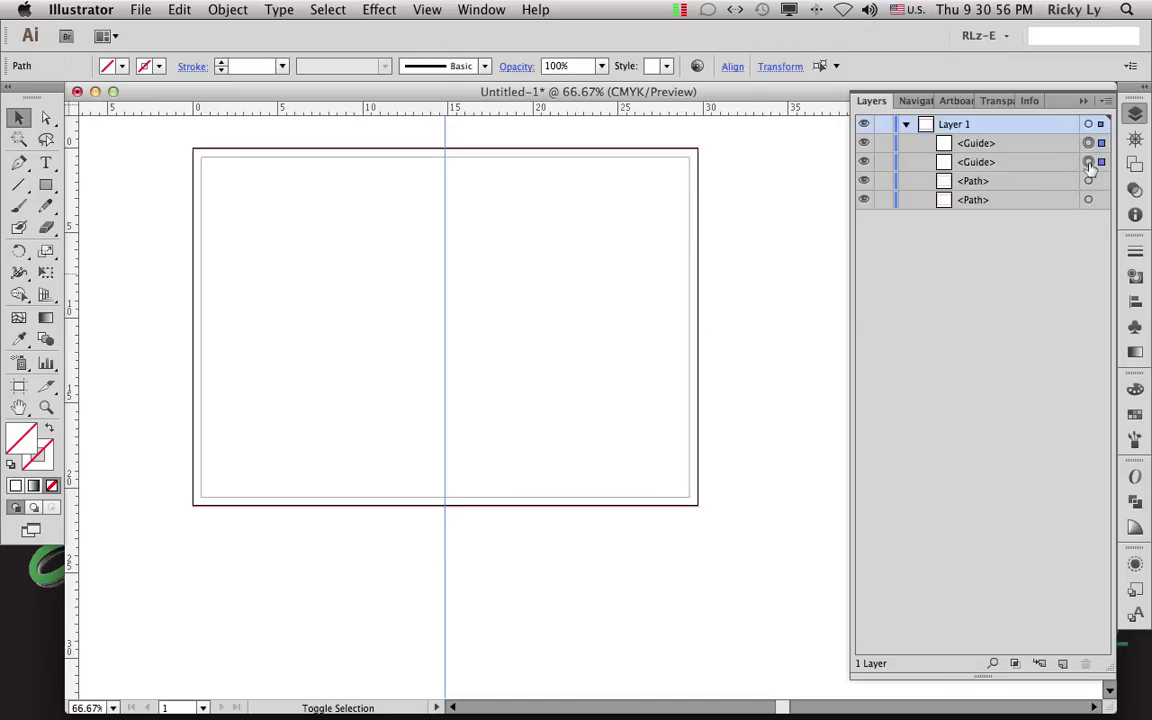
left_click(1088, 181, "shift")
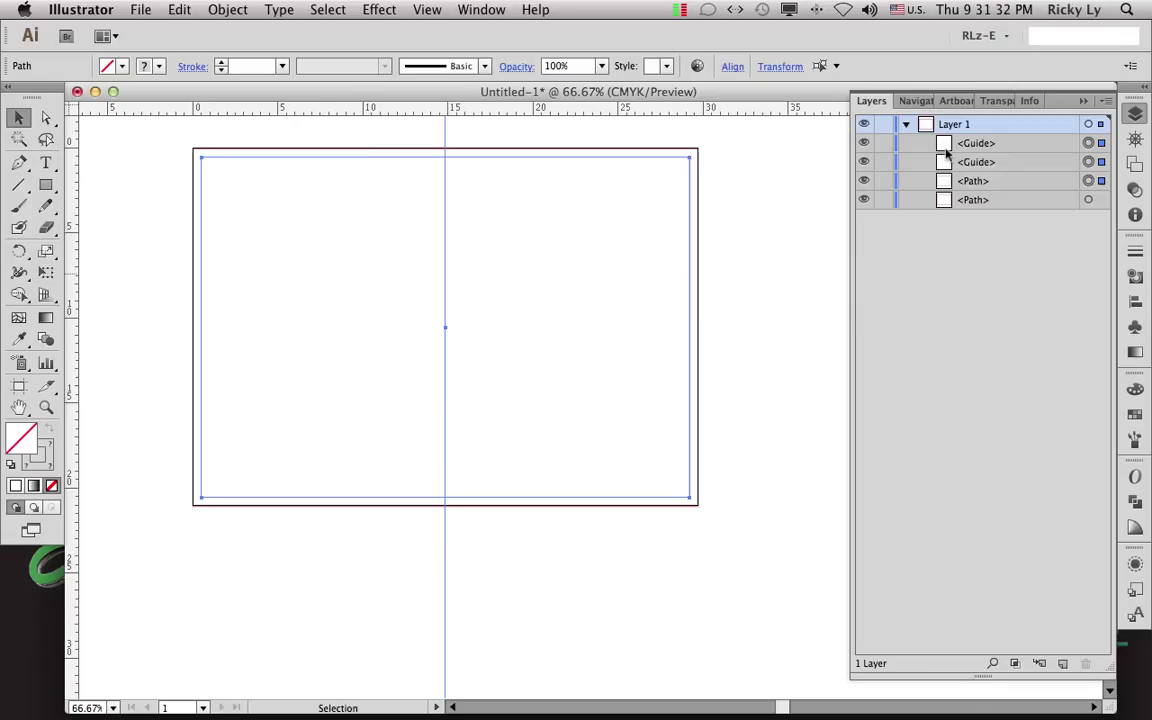
Step: Apply Horizontal Align Left so the guides sit on the inner border rectangle's left edge
left_click(732, 68)
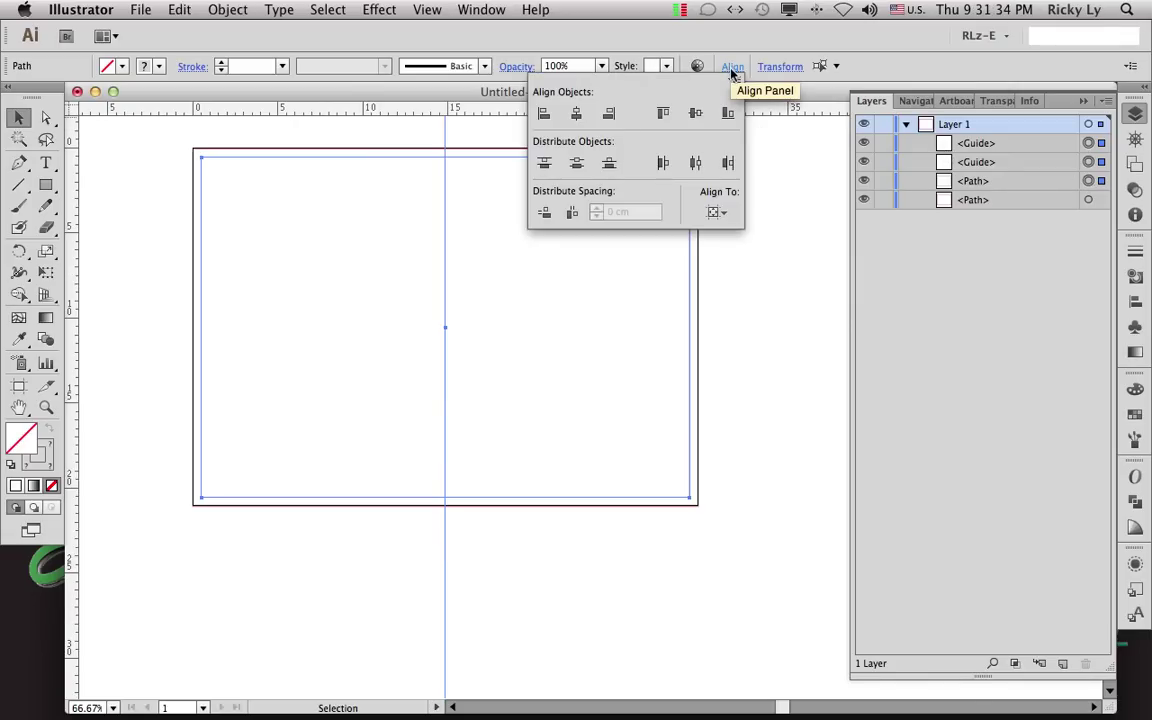
left_click(715, 212)
left_click(720, 238)
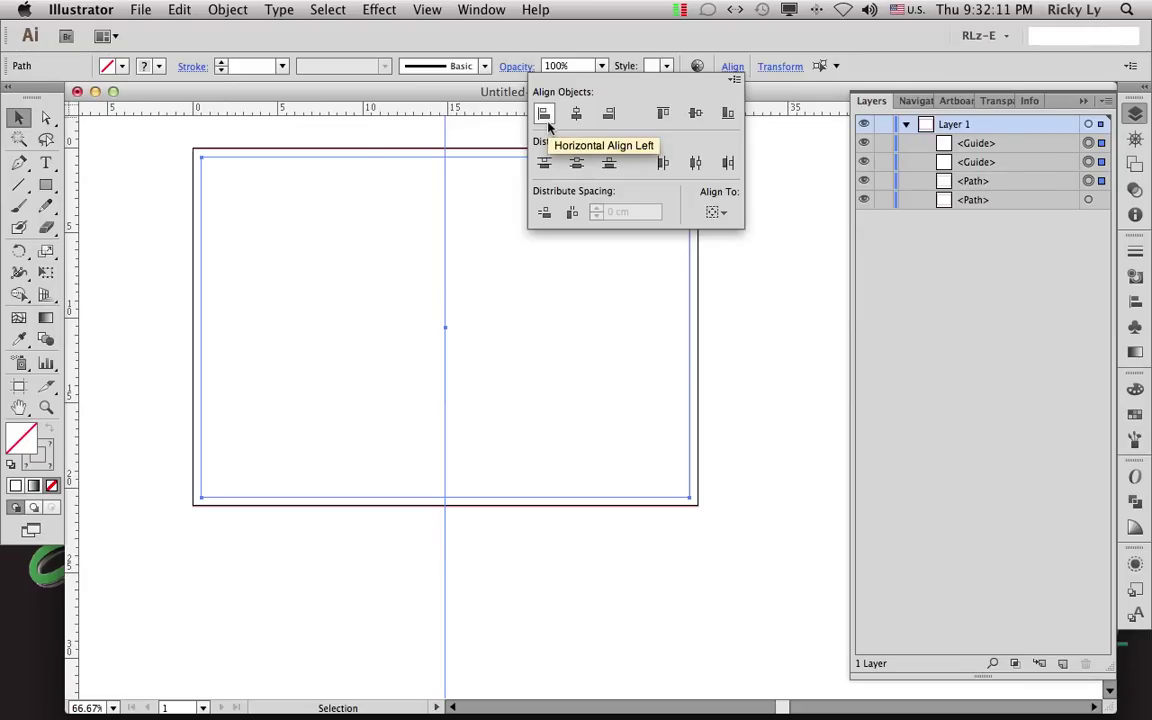
left_click(718, 212)
left_click(735, 232)
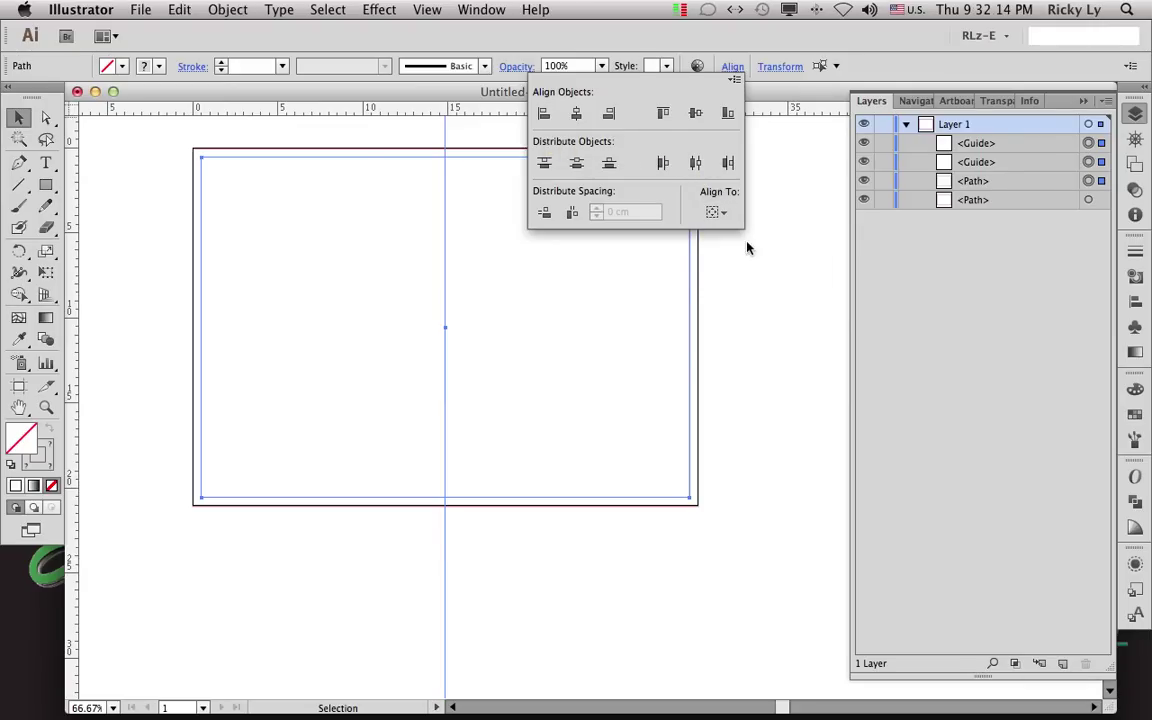
left_click(543, 115)
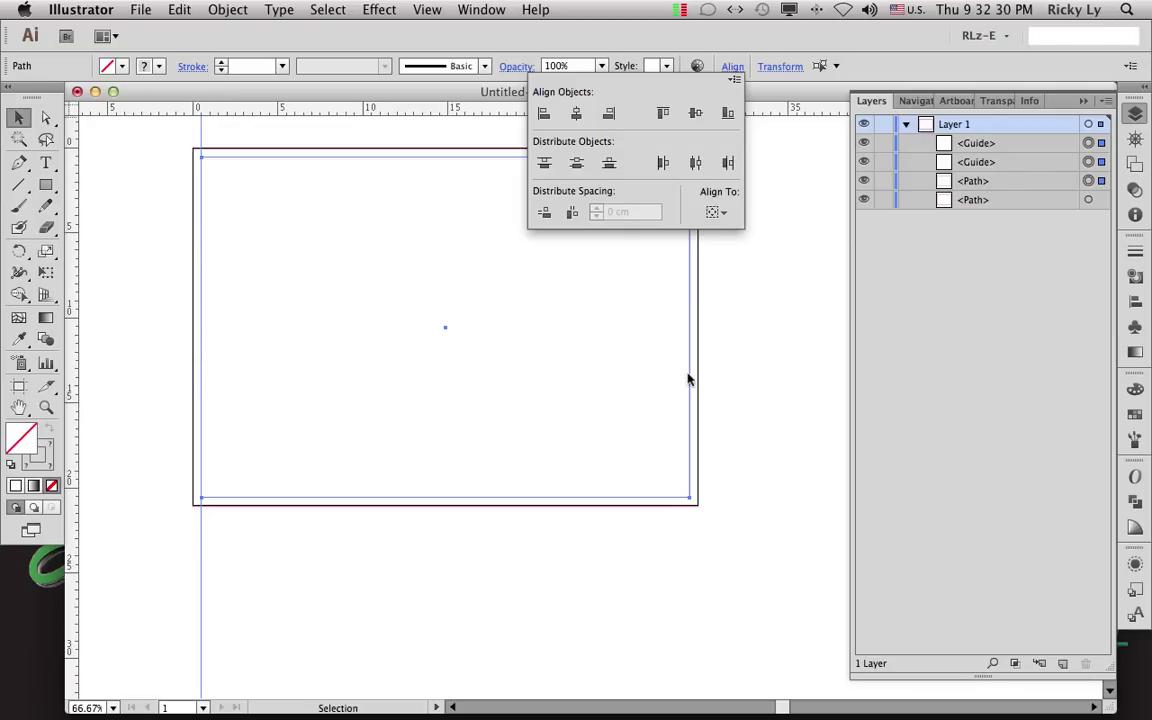
left_click(717, 212)
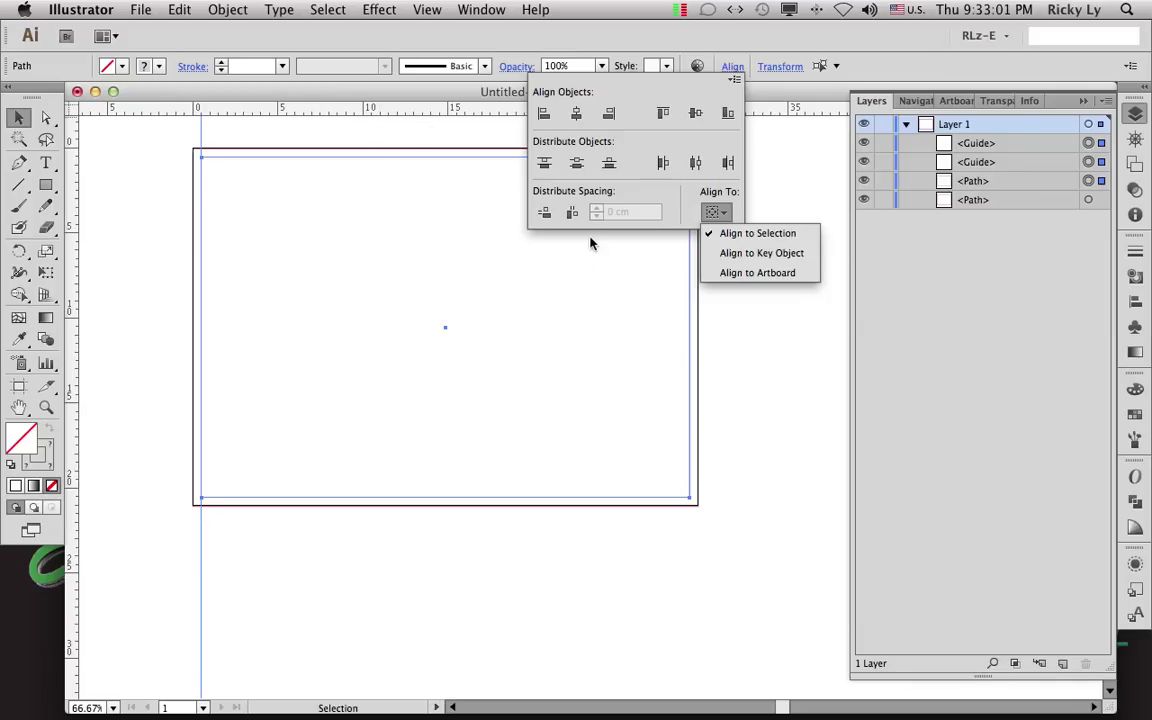
left_click(736, 256)
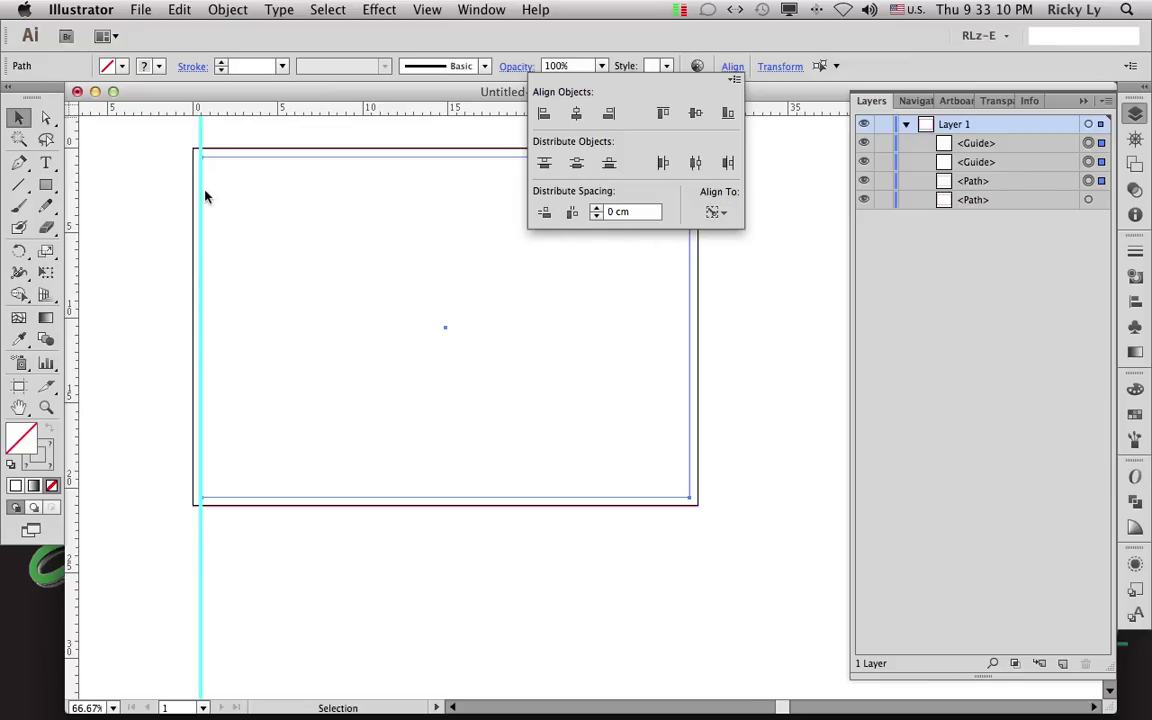
left_click(284, 163)
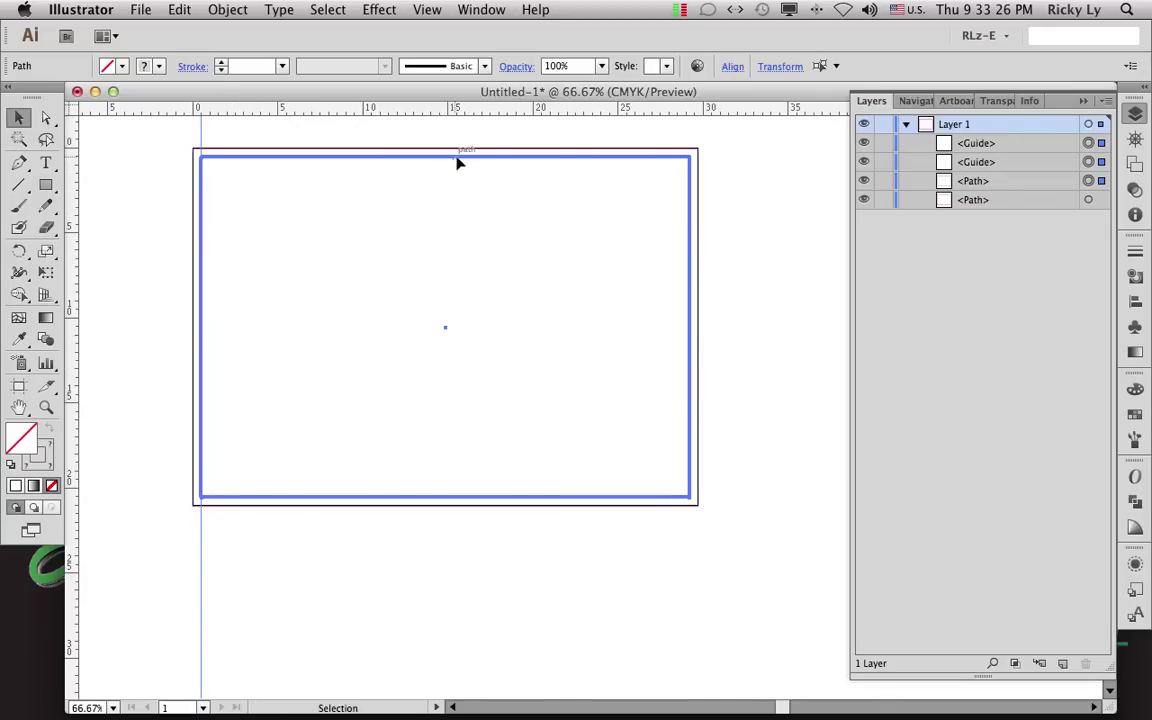
left_click(732, 68)
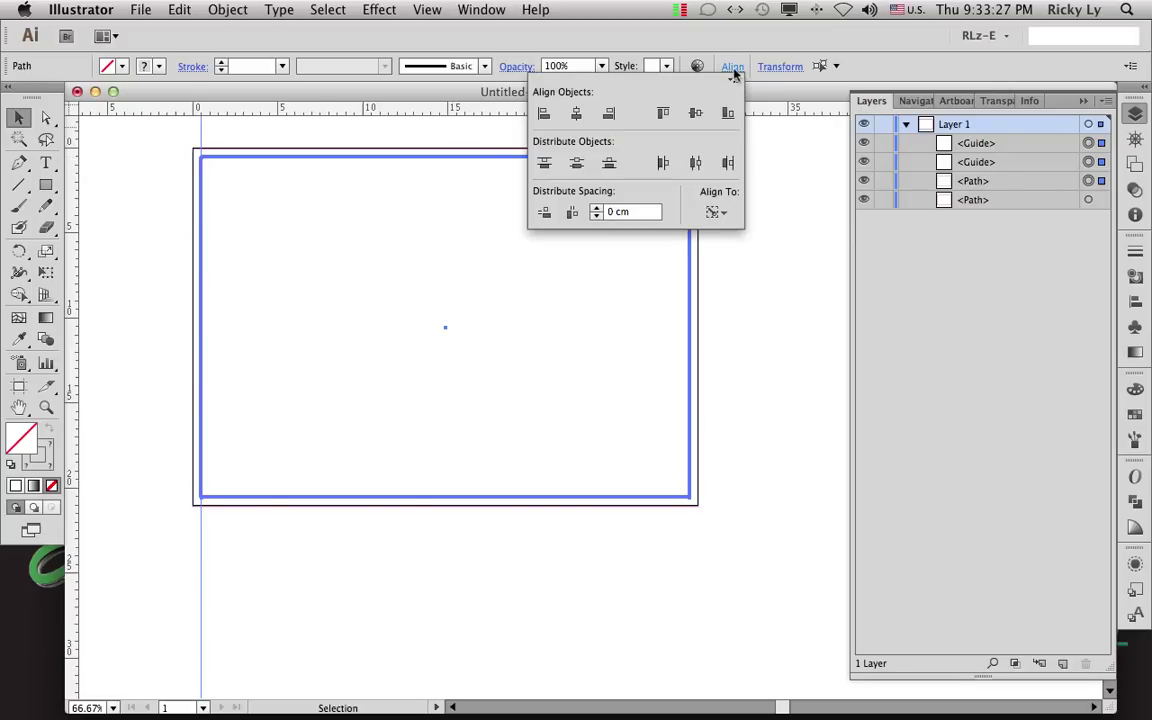
left_click(716, 212)
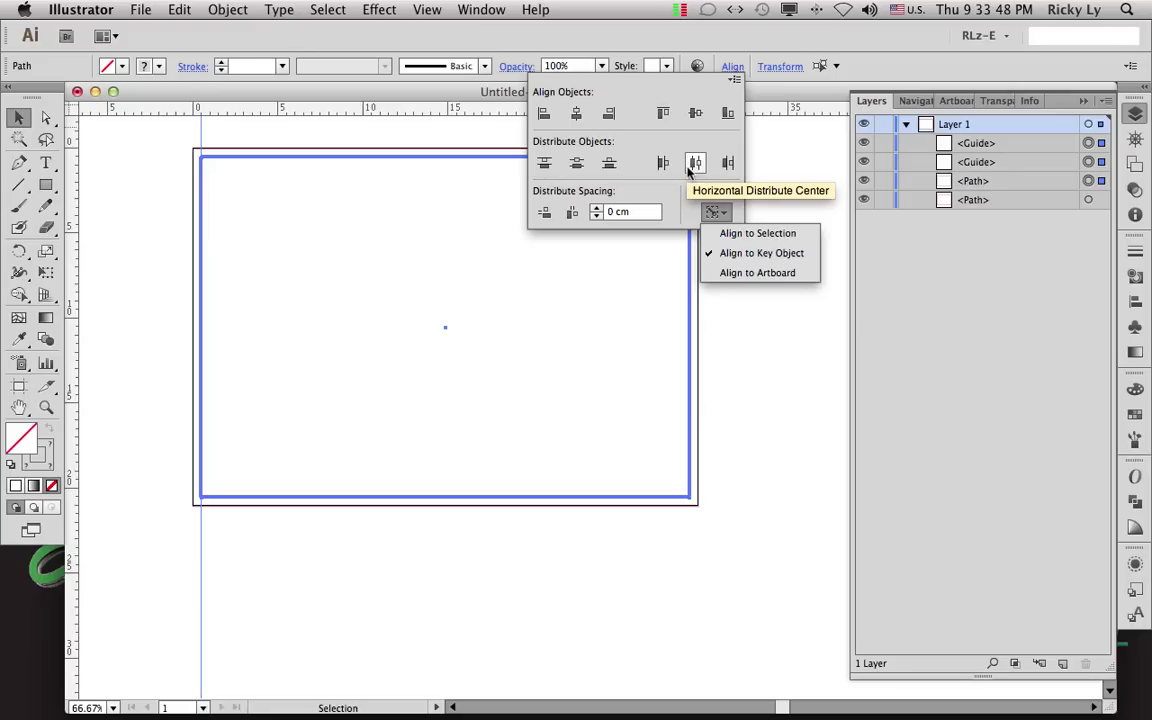
left_click(688, 170)
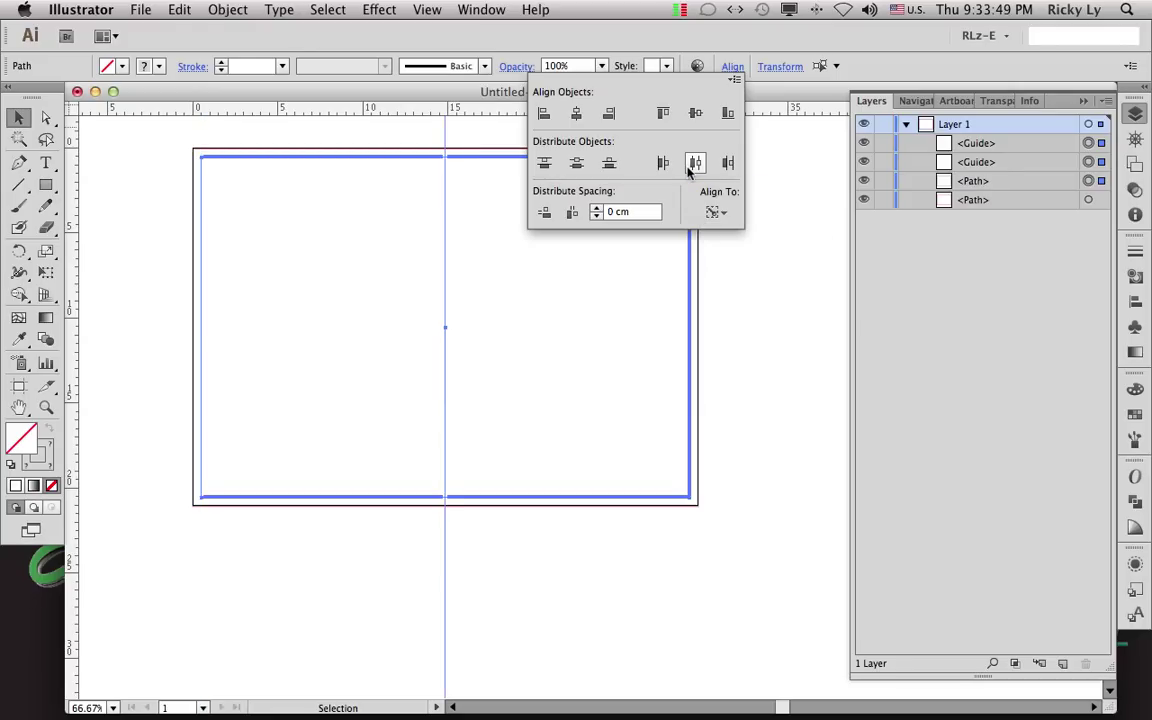
left_click(180, 10)
left_click(134, 32)
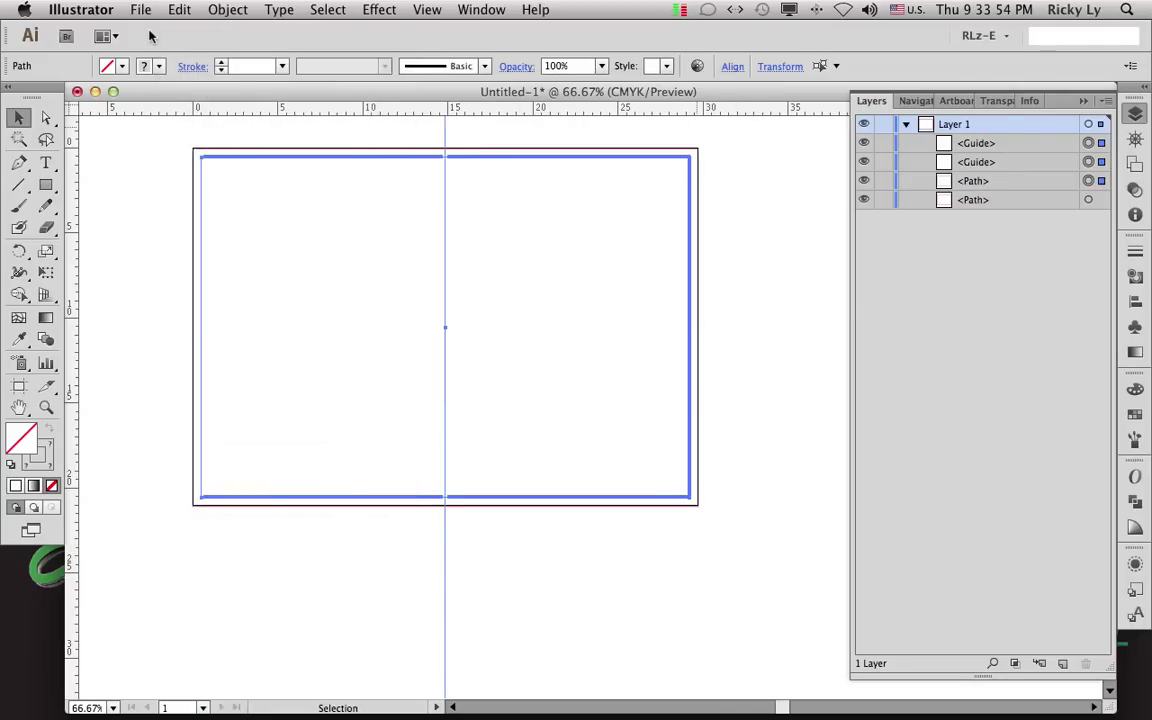
left_click(172, 12)
left_click(195, 31)
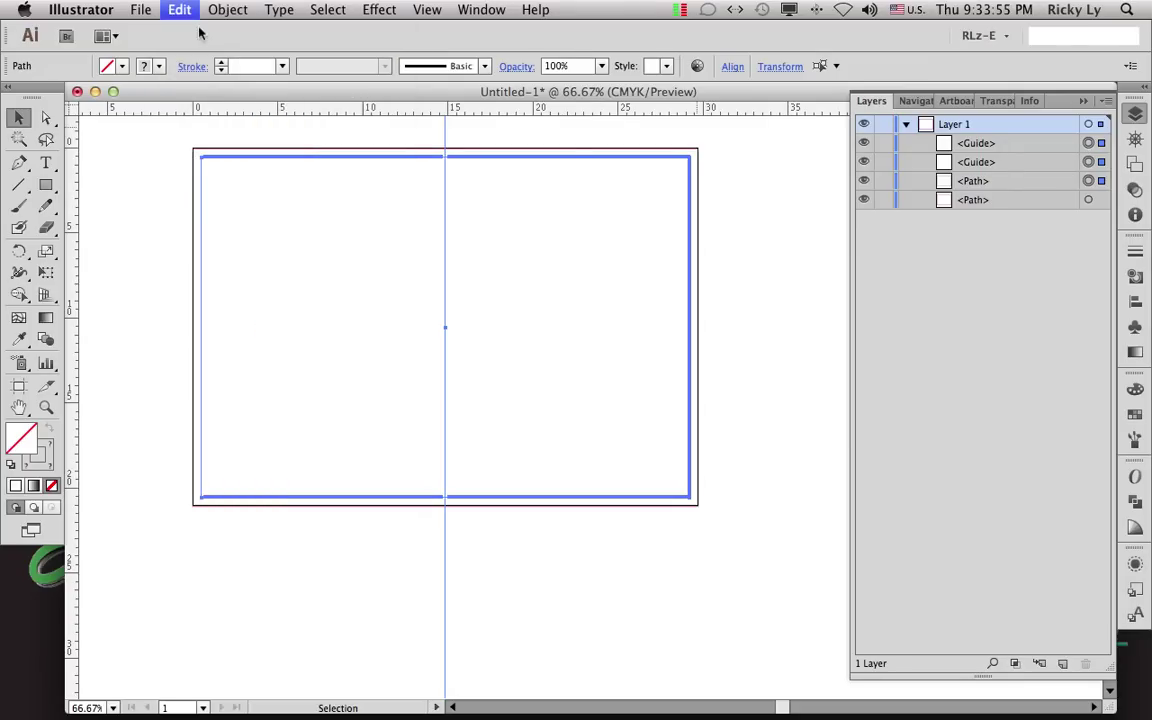
Step: Try key-object alignment on the border rectangle, distributing and aligning the items by left edges
left_click(732, 66)
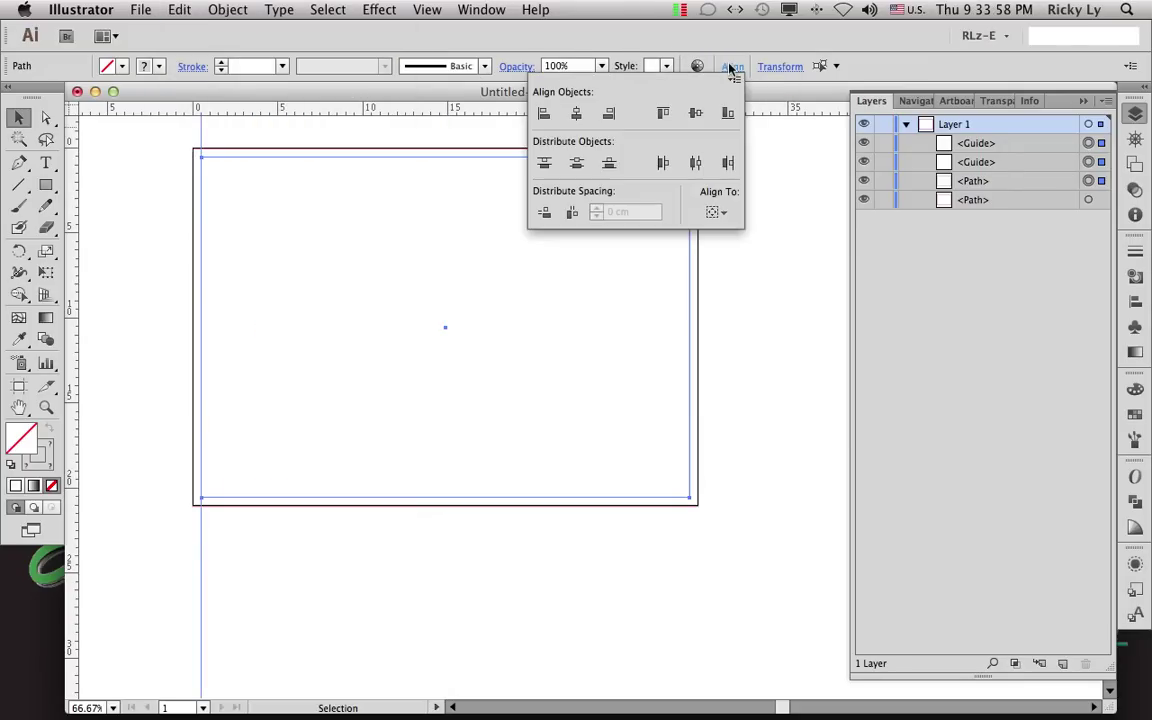
left_click(714, 213)
left_click(748, 253)
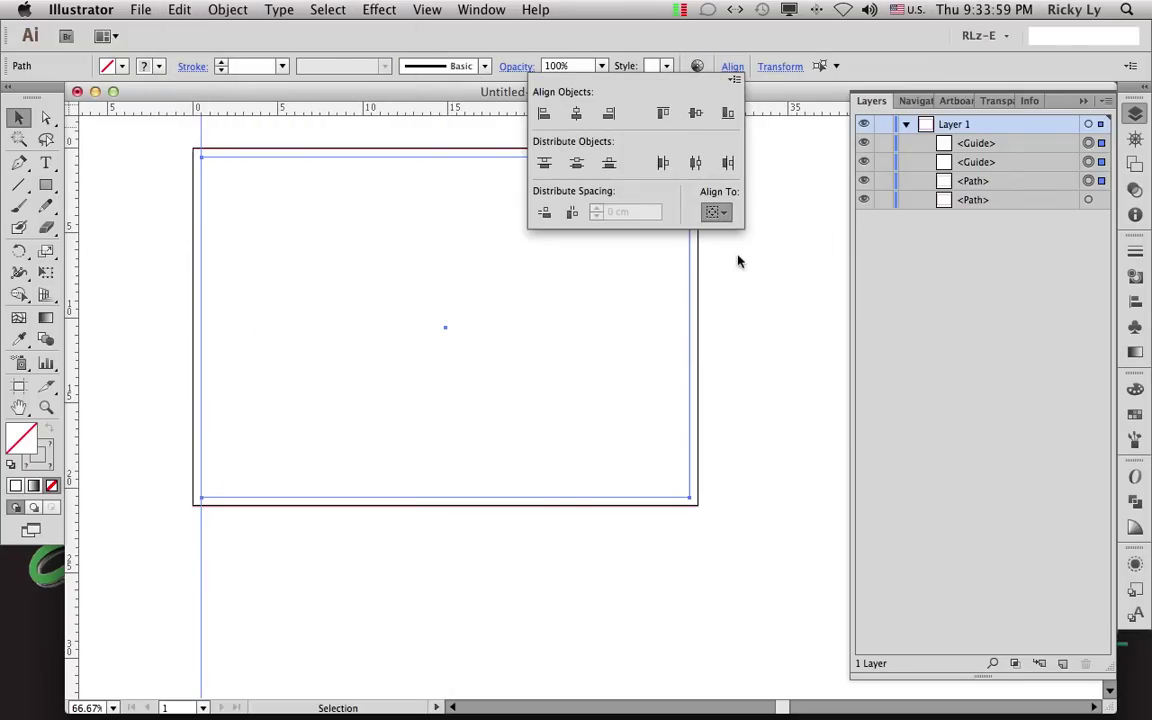
left_click(455, 159)
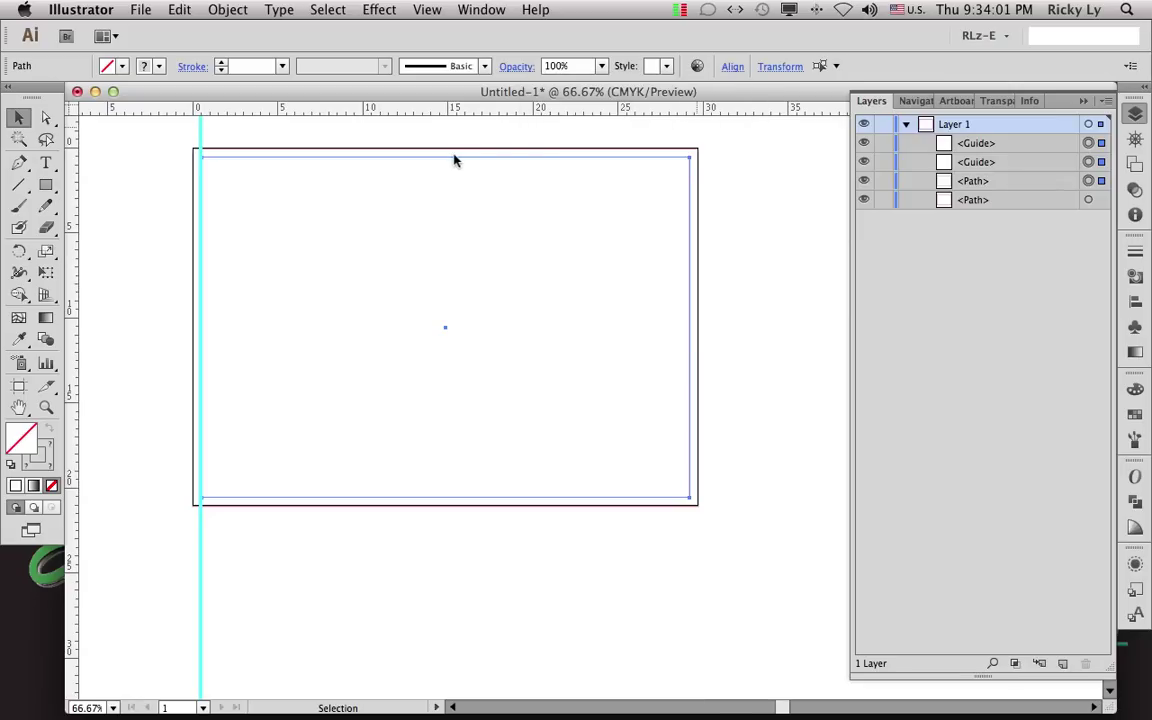
left_click(455, 158)
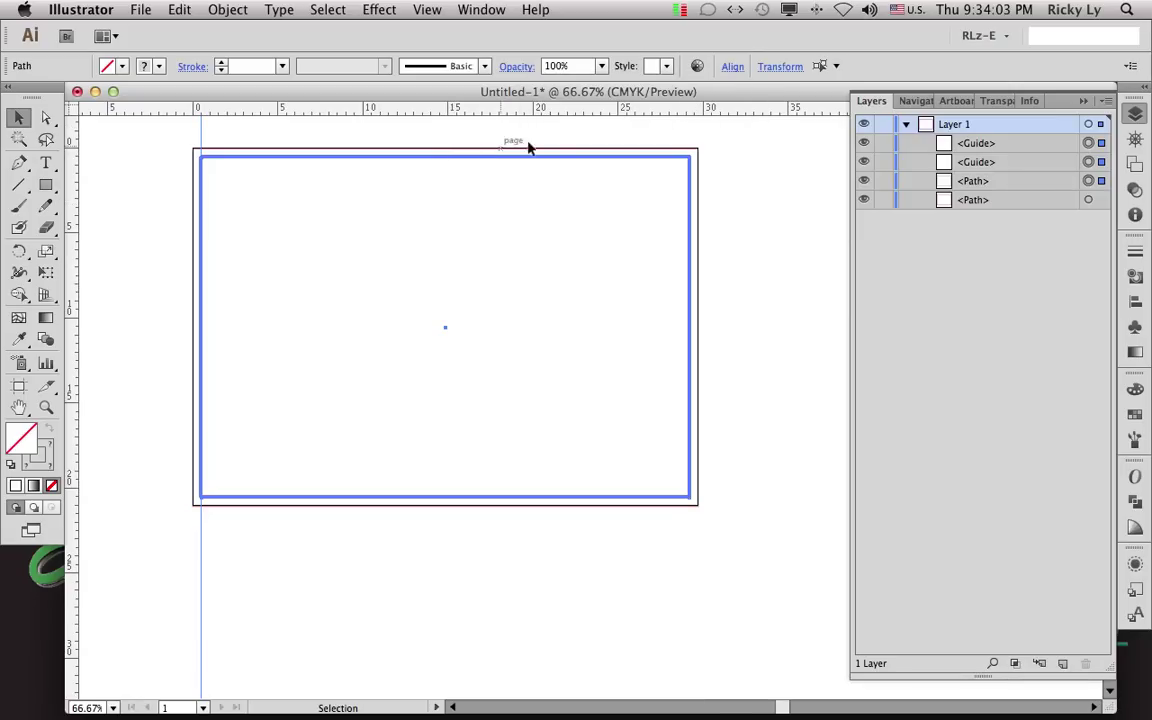
left_click(732, 66)
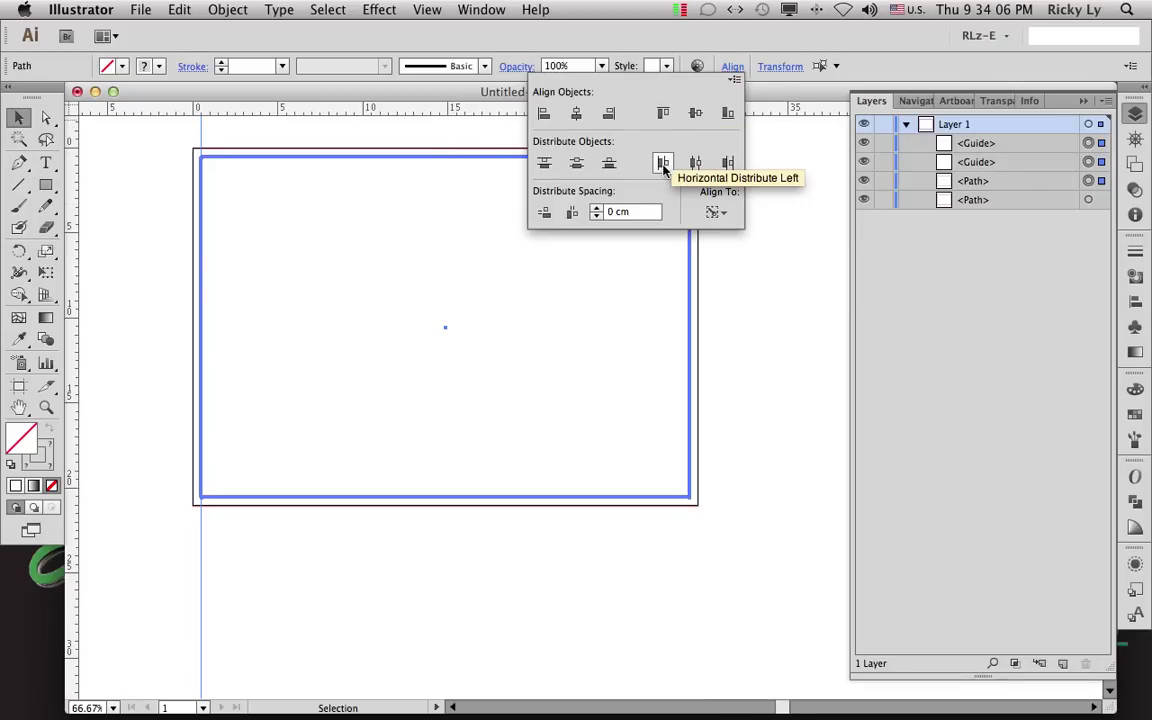
left_click(663, 165)
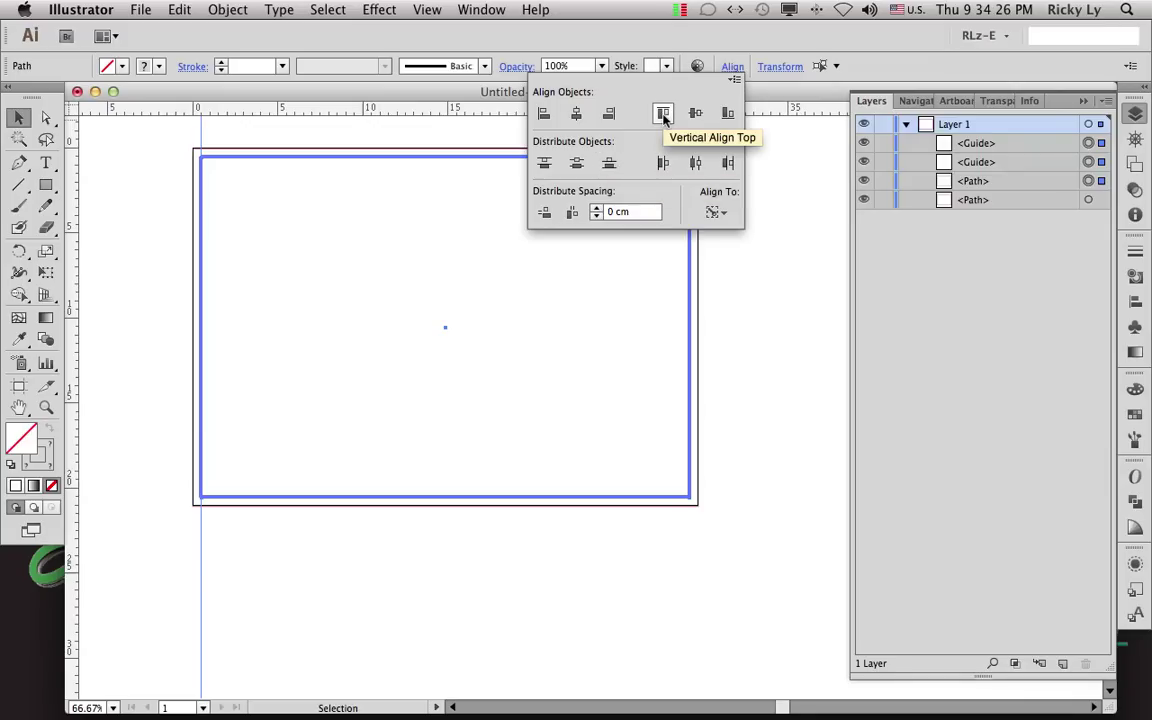
left_click(543, 115)
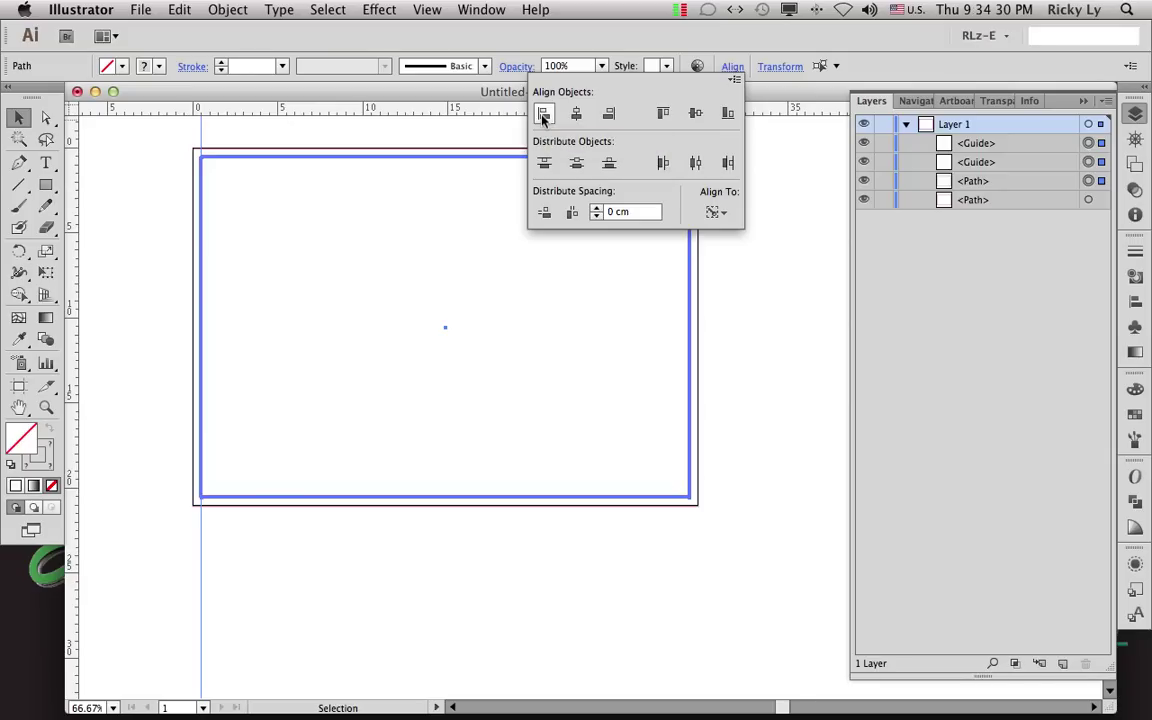
Step: Switch to Align to Selection, distribute the guides by centres, then undo it
left_click(712, 211)
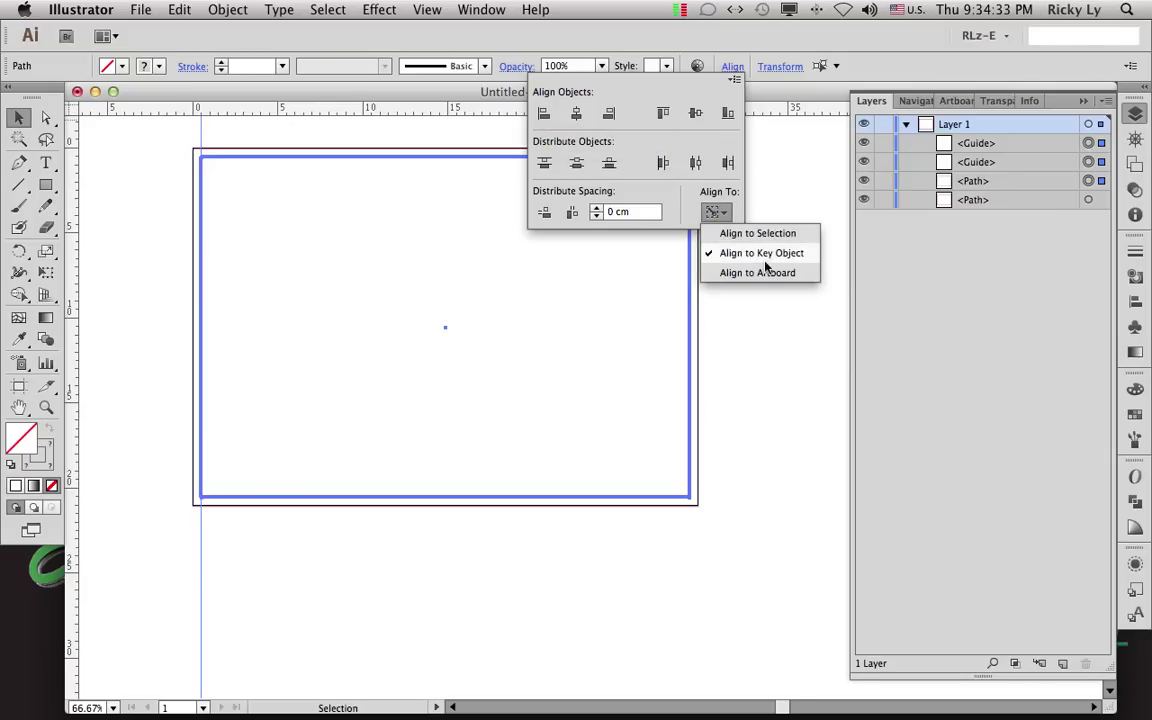
left_click(756, 233)
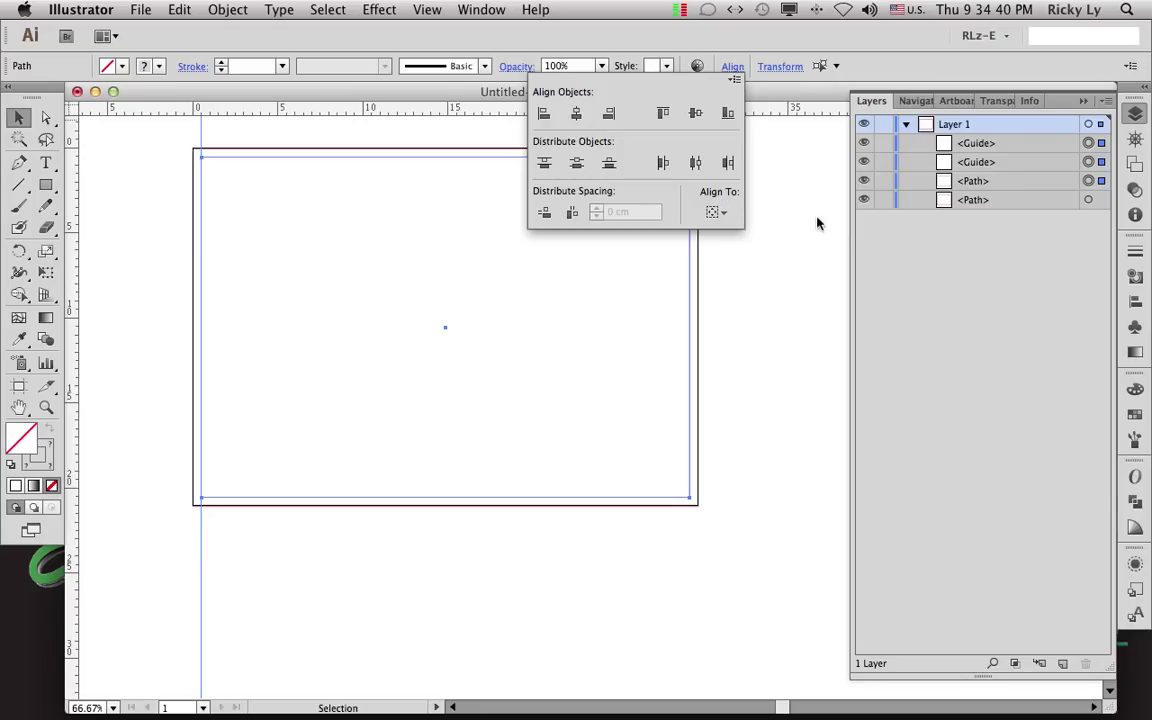
left_click(694, 170)
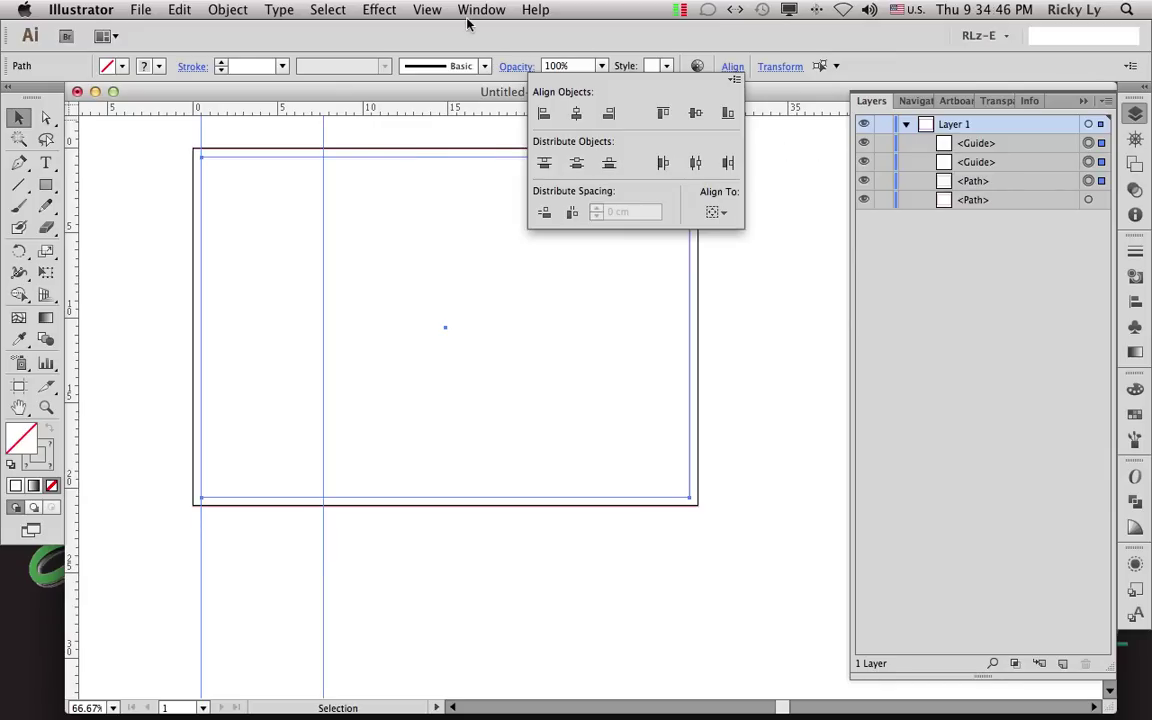
left_click(180, 10)
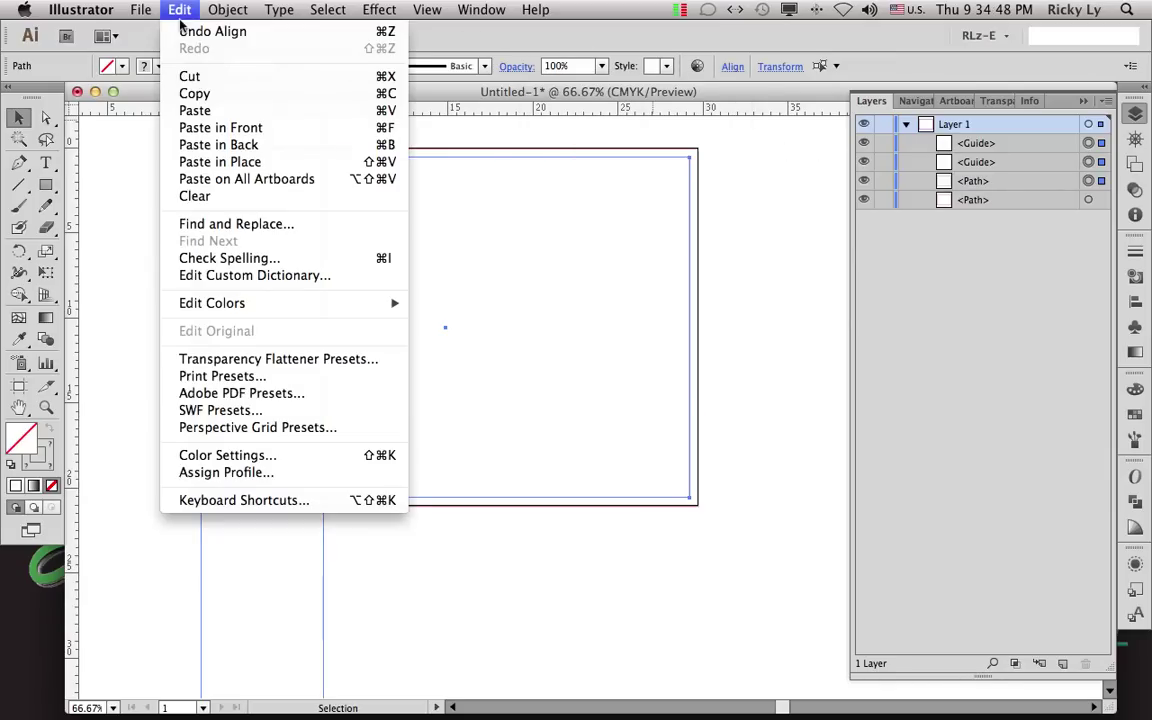
left_click(200, 31)
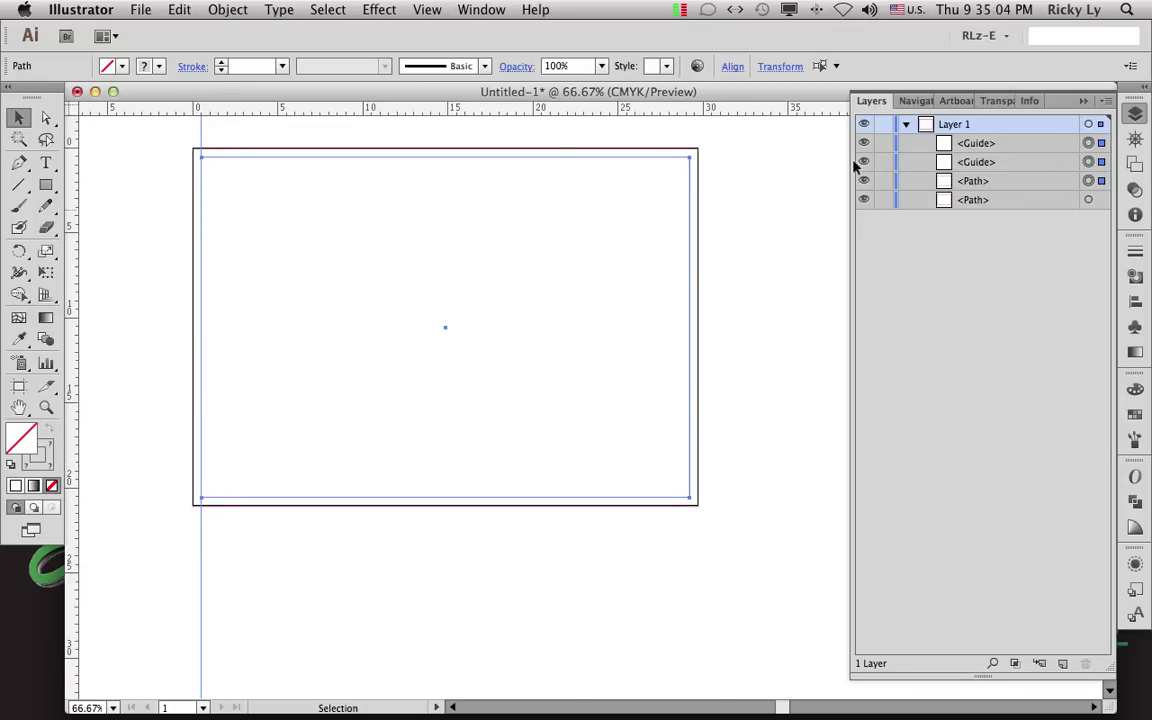
Step: Redo Horizontal Distribute Center relative to the selection, placing a guide near 7.4 cm
left_click(733, 67)
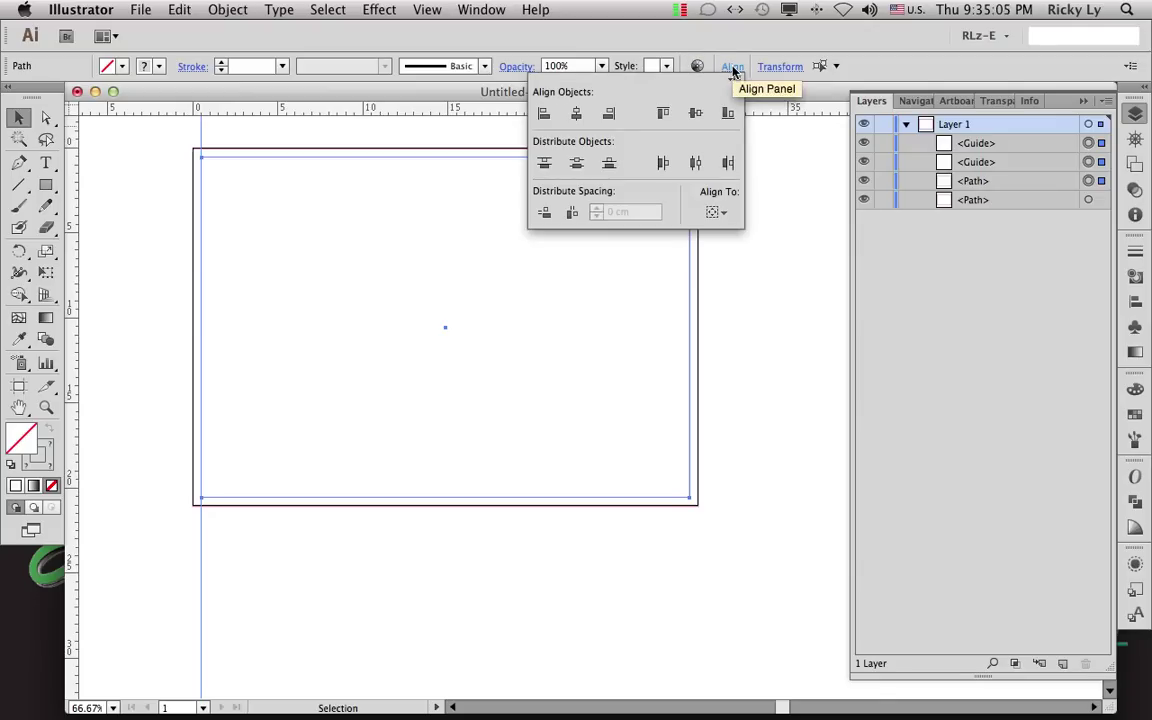
left_click(712, 214)
left_click(725, 235)
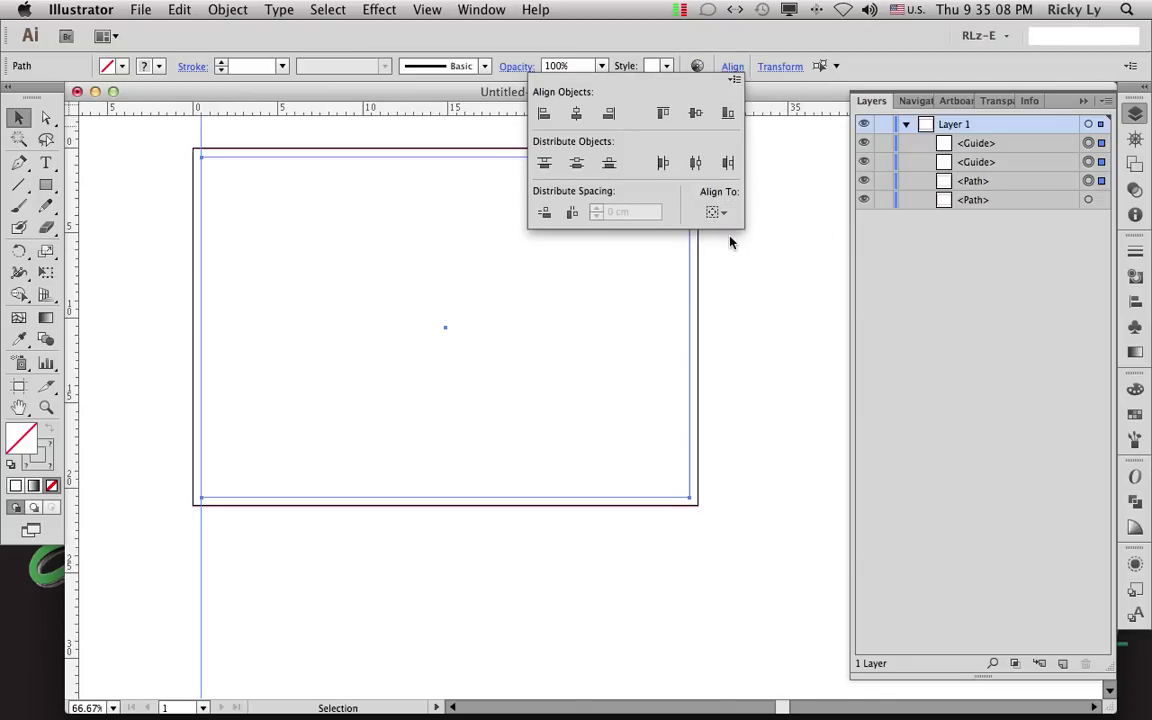
left_click(704, 167)
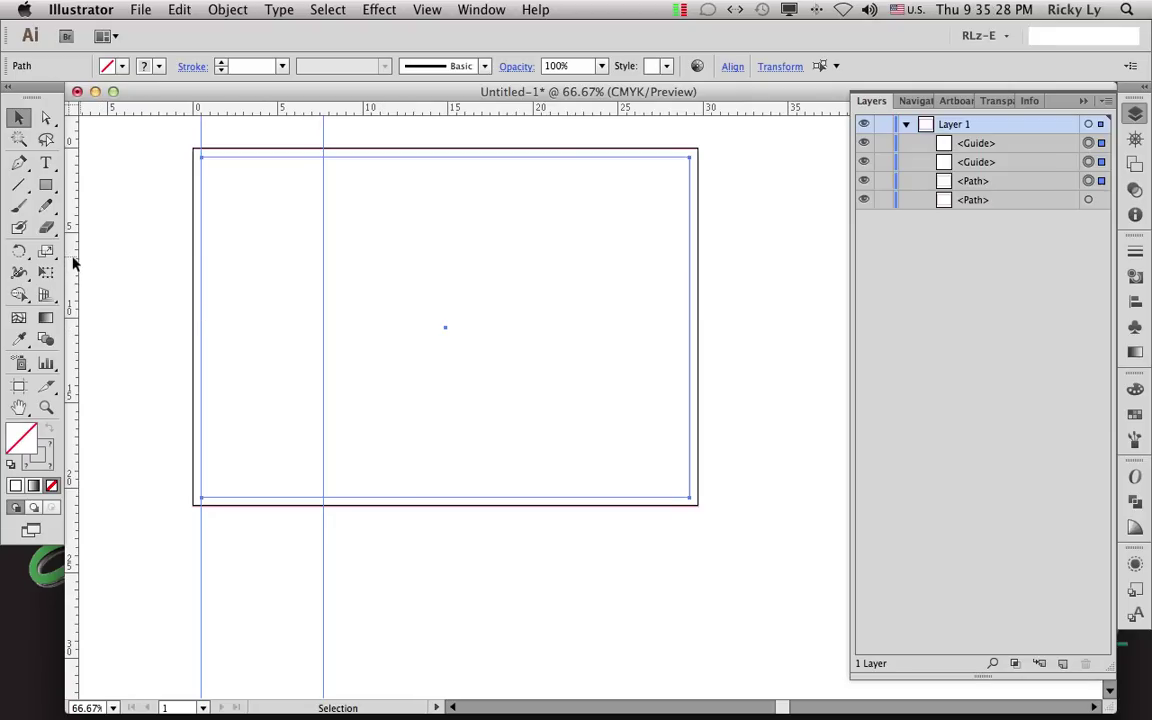
Step: Pull a new vertical guide from the left ruler and set Align To to the artboard
left_click_drag(72, 260, 134, 267)
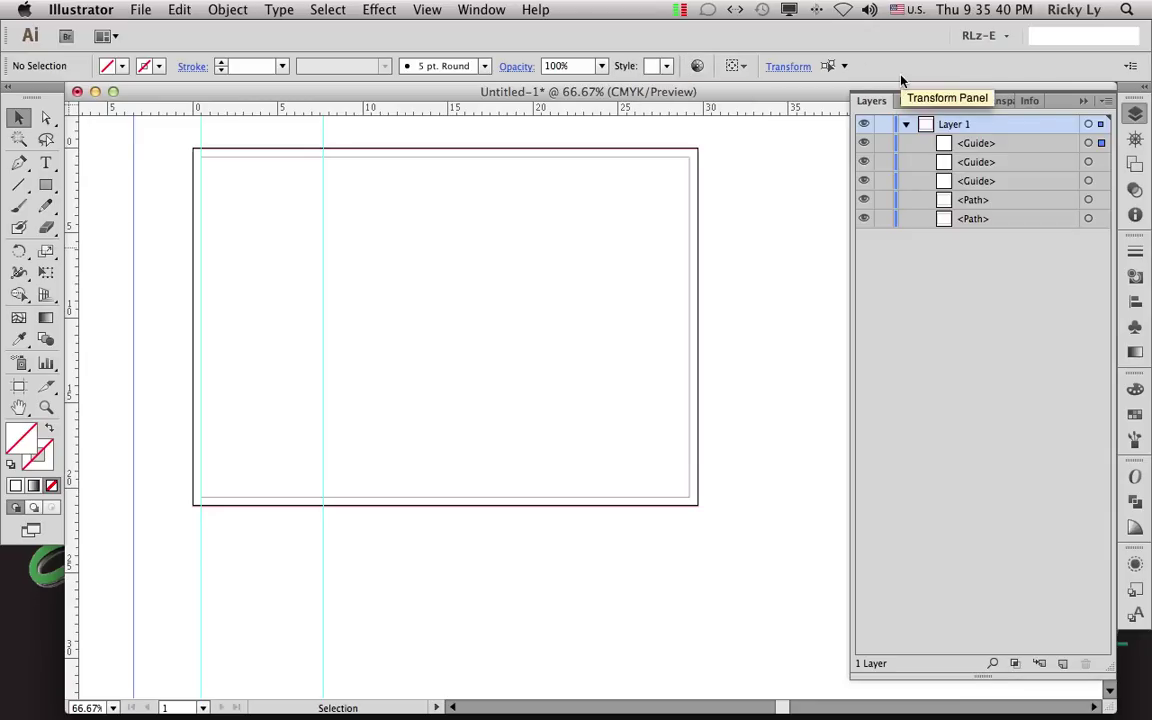
left_click(1135, 301)
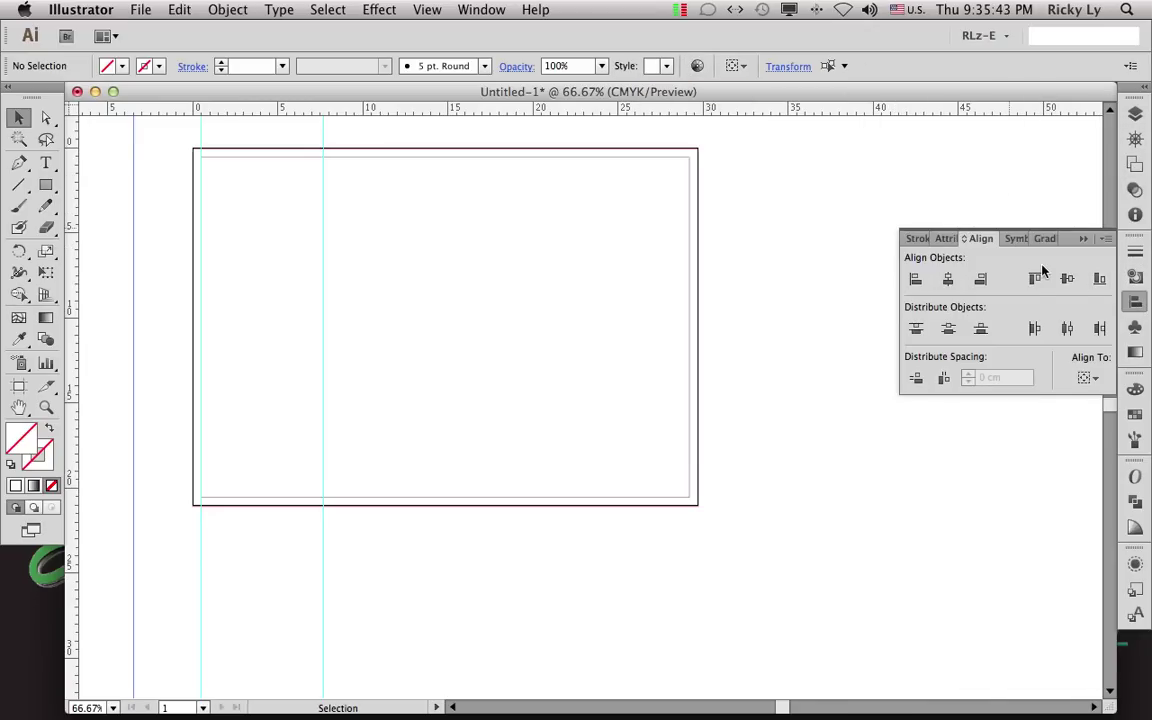
left_click(1088, 377)
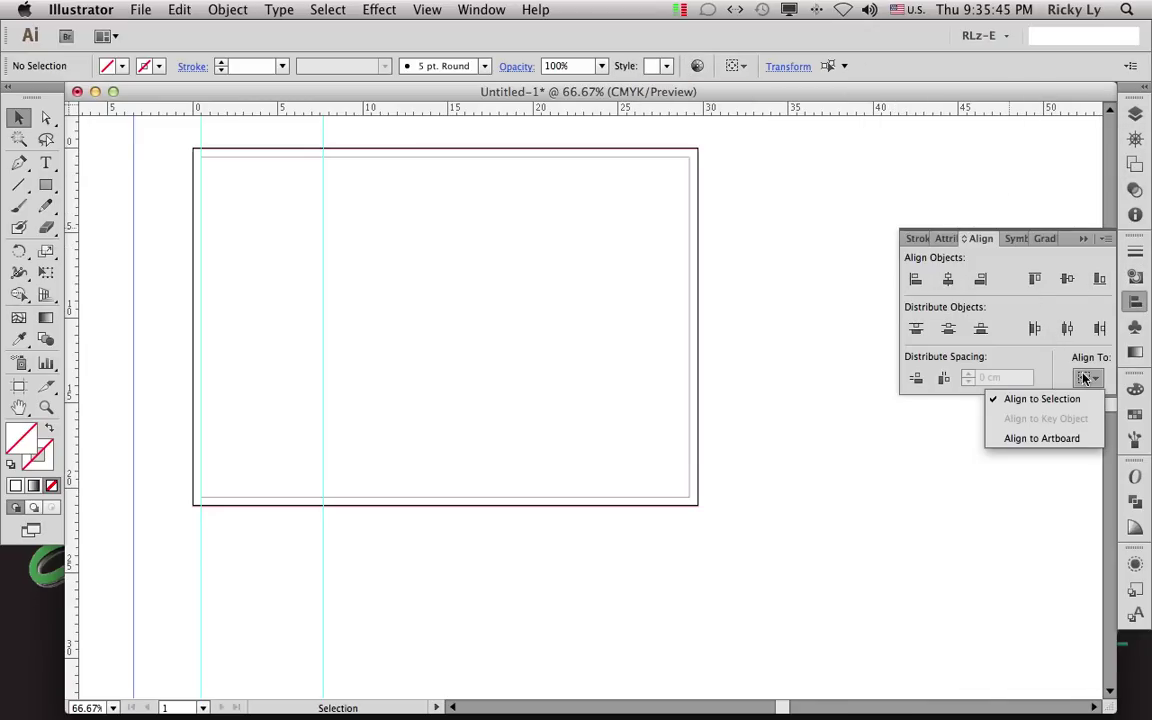
left_click(1068, 437)
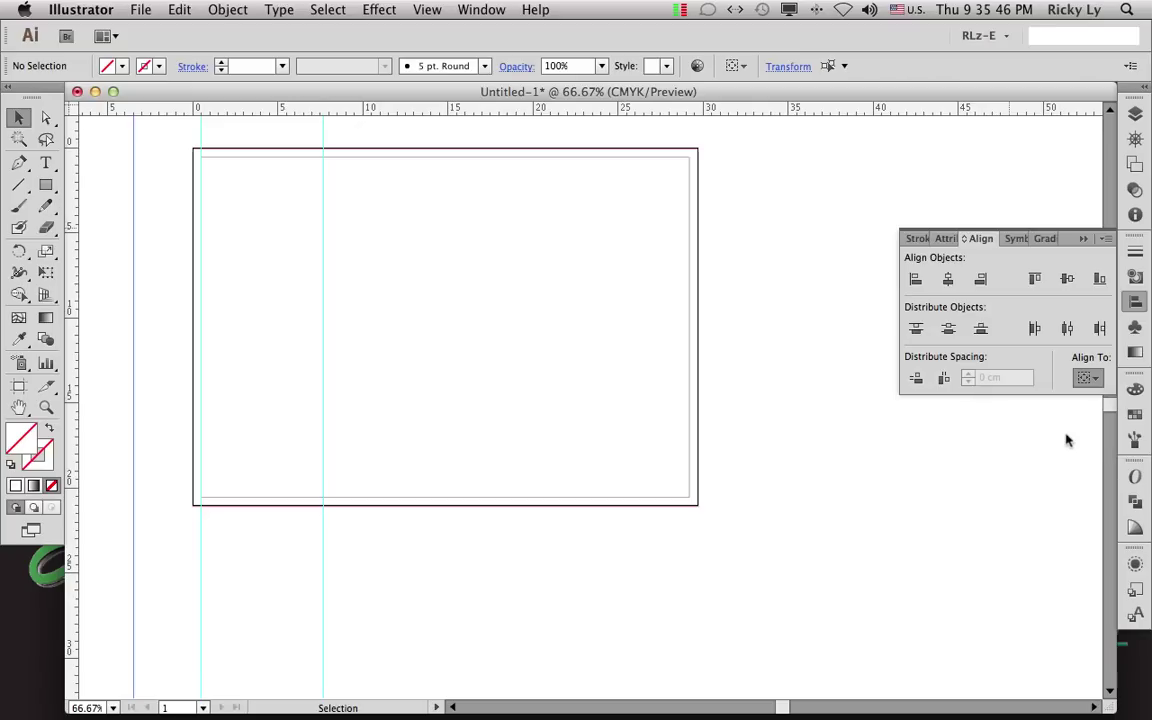
Step: Centre the guide horizontally on the artboard, deselect it, and collapse the floating Stroke/Align panels
key("super+a")
left_click(948, 280)
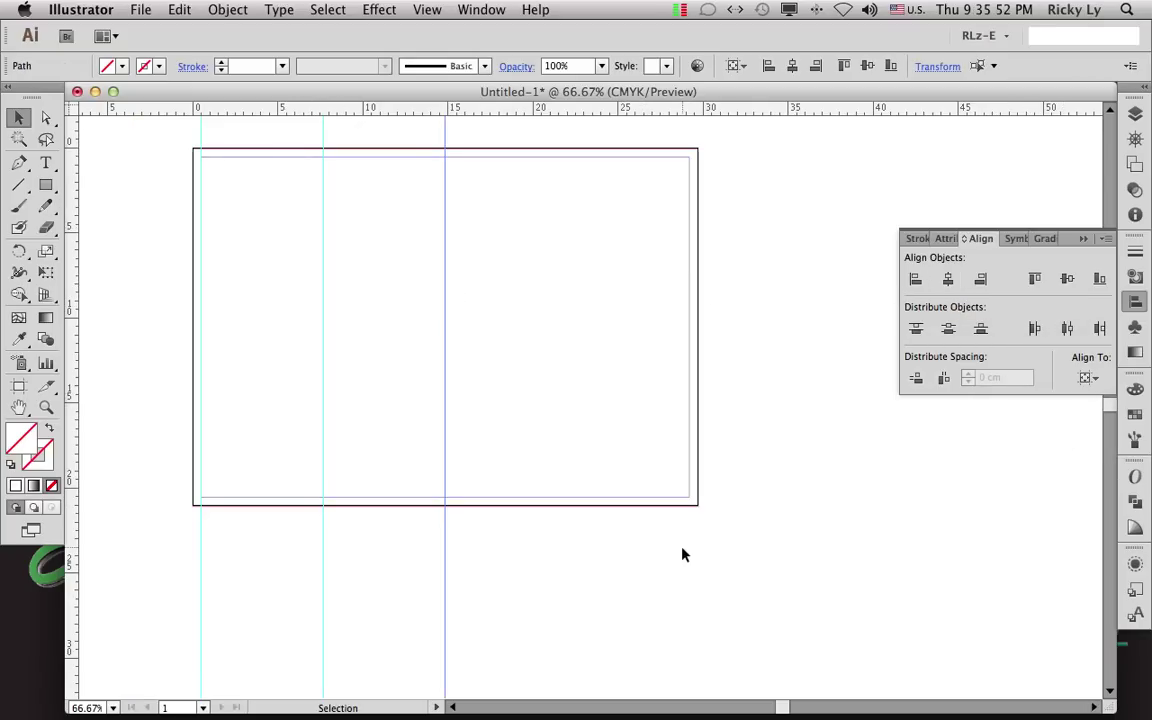
left_click(806, 322)
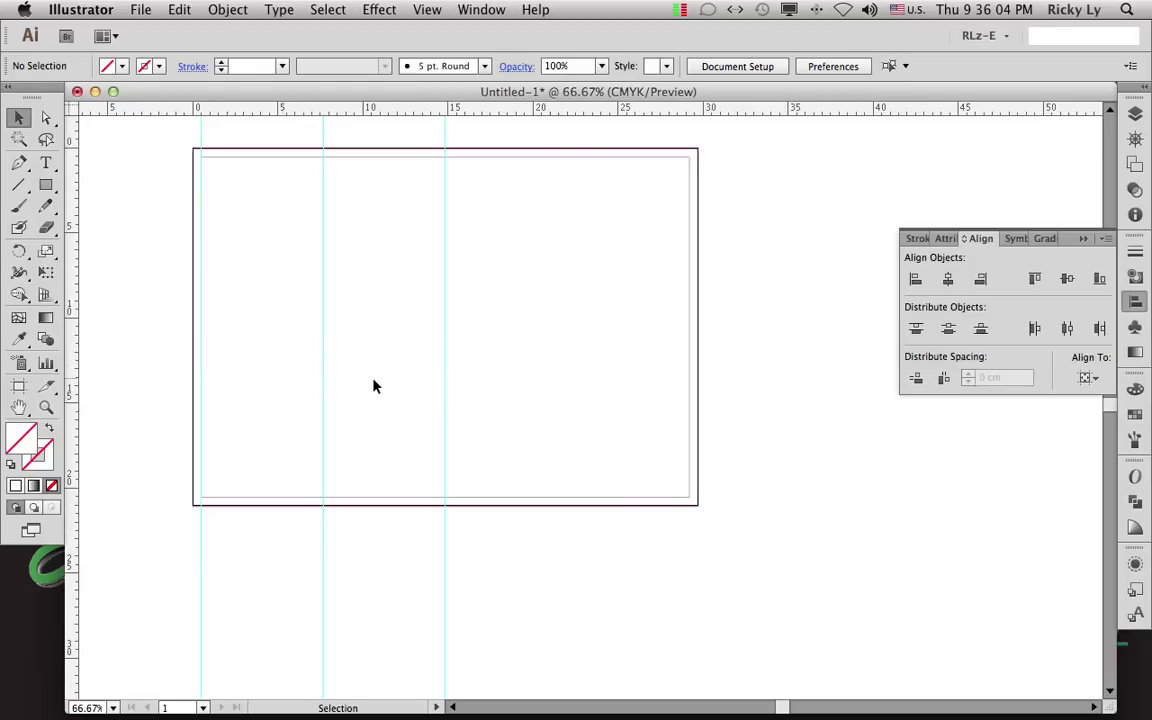
left_click(1084, 242)
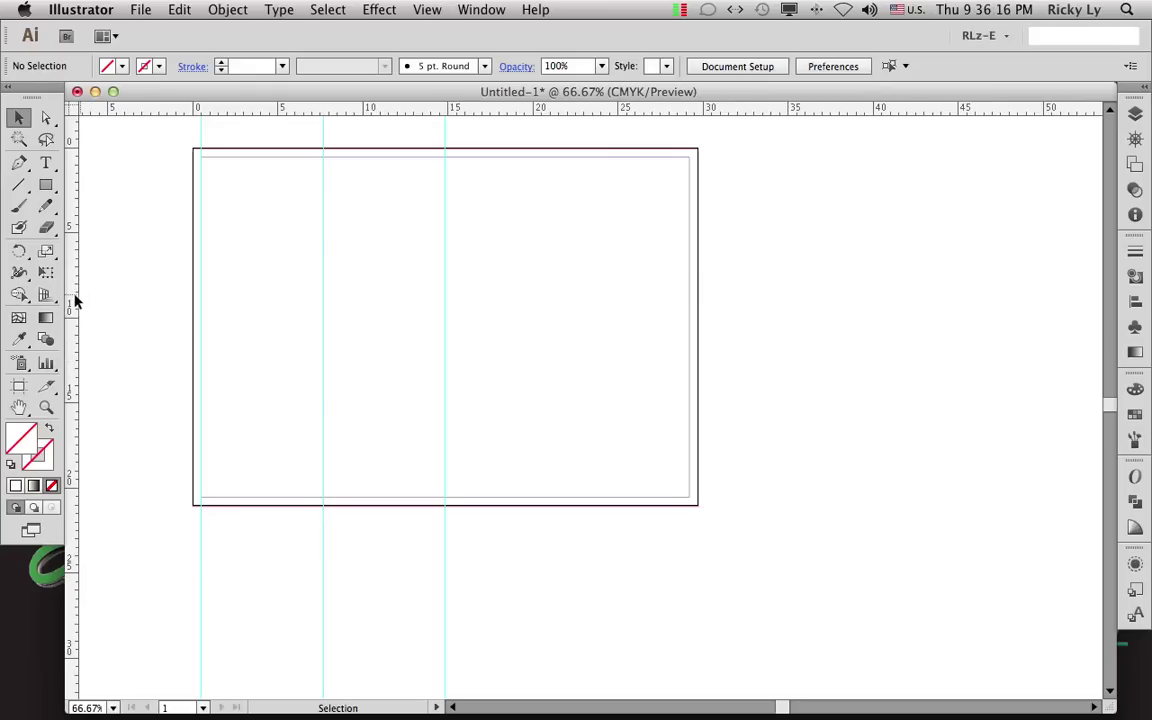
Step: Add another vertical guide, marquee-select both new guides, and add the inner border Path in Layers
left_click_drag(72, 300, 101, 294)
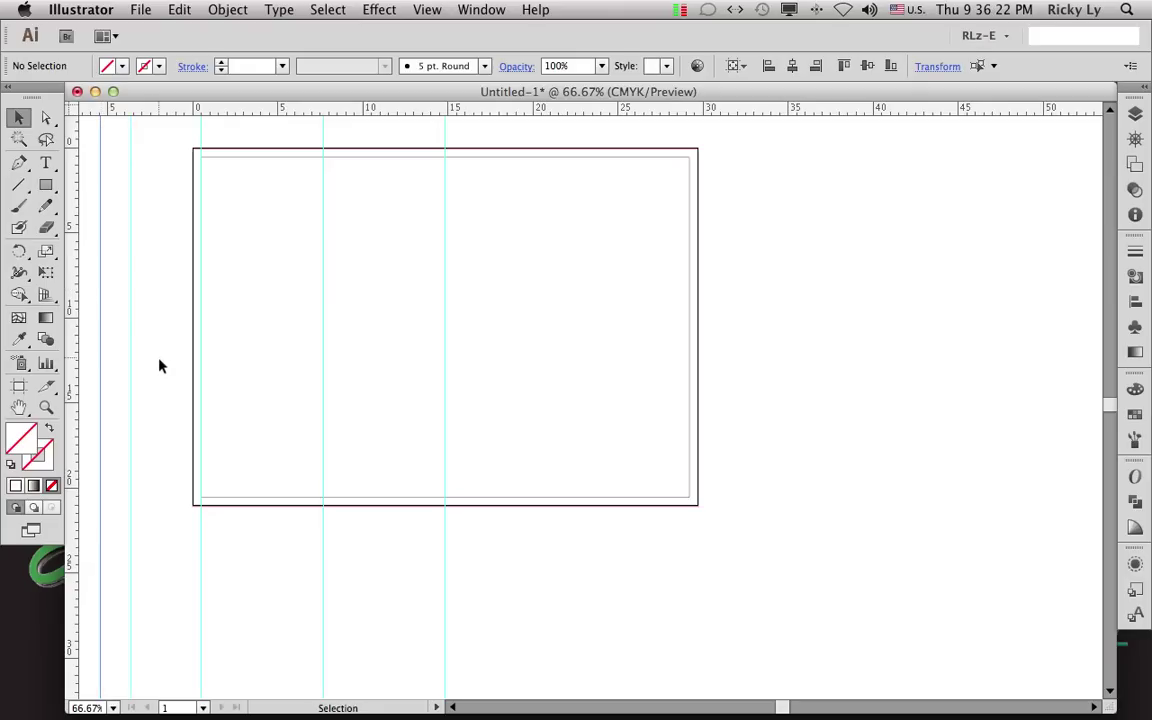
left_click_drag(159, 330, 153, 393)
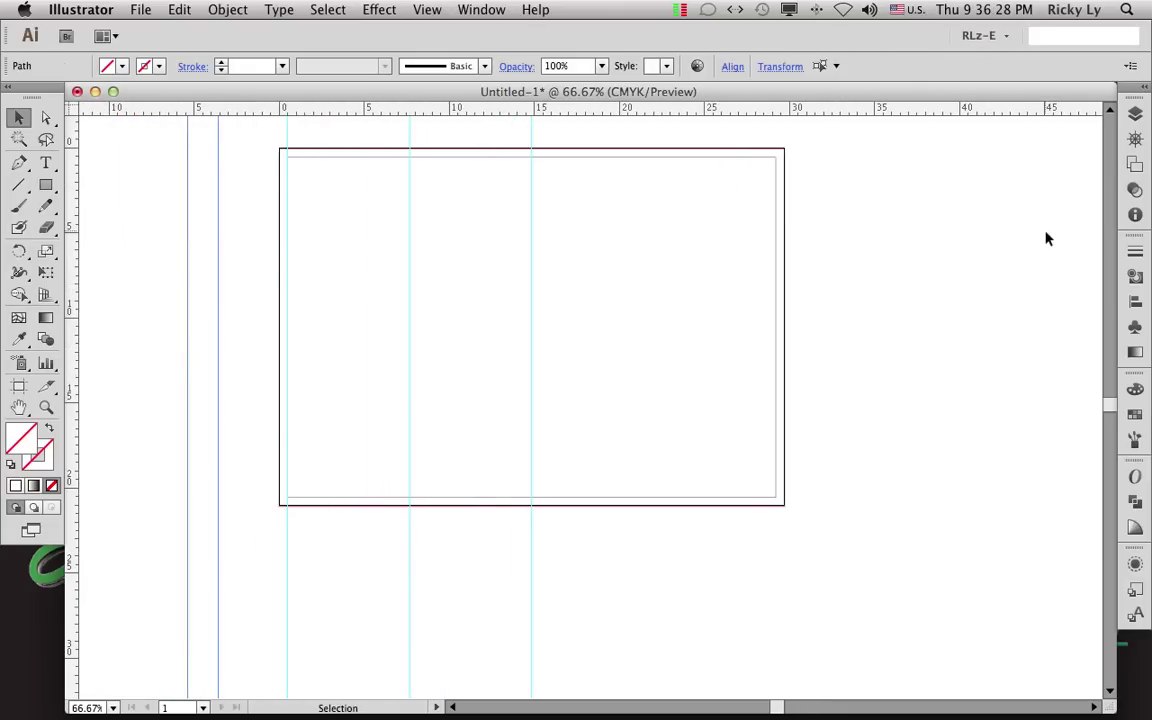
left_click(1135, 115)
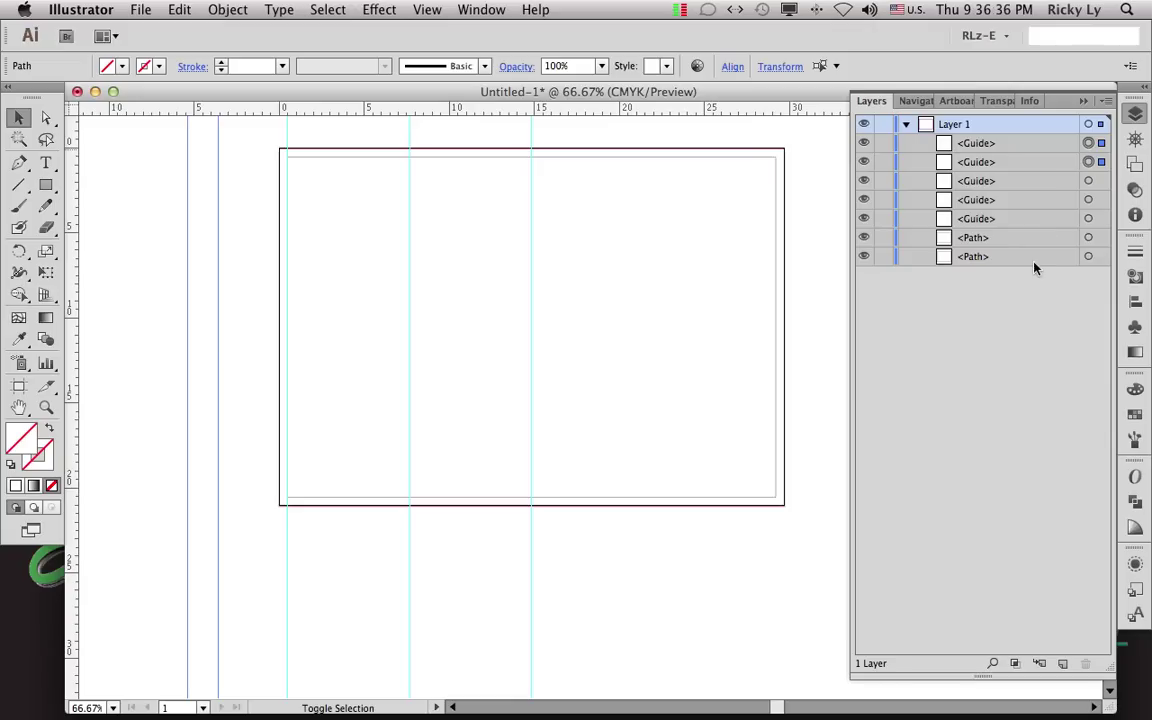
left_click(1089, 240)
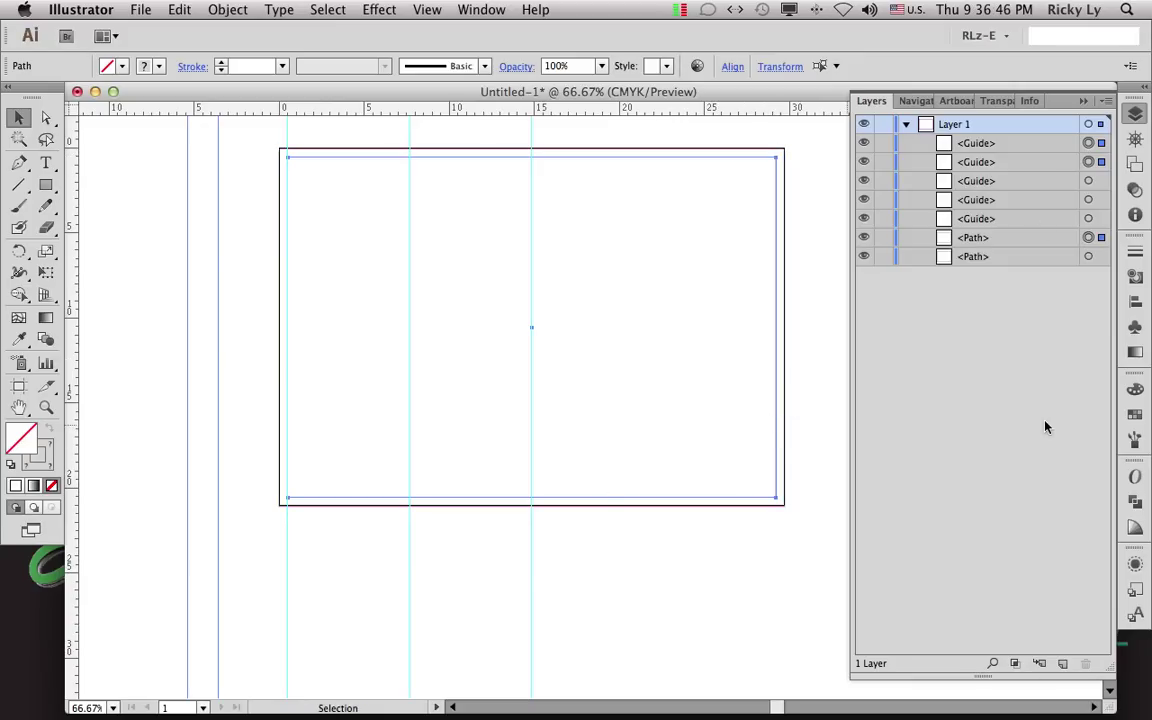
Step: With Align to Selection, apply Horizontal Distribute Right, then Horizontal Align Right to the guides
left_click(733, 67)
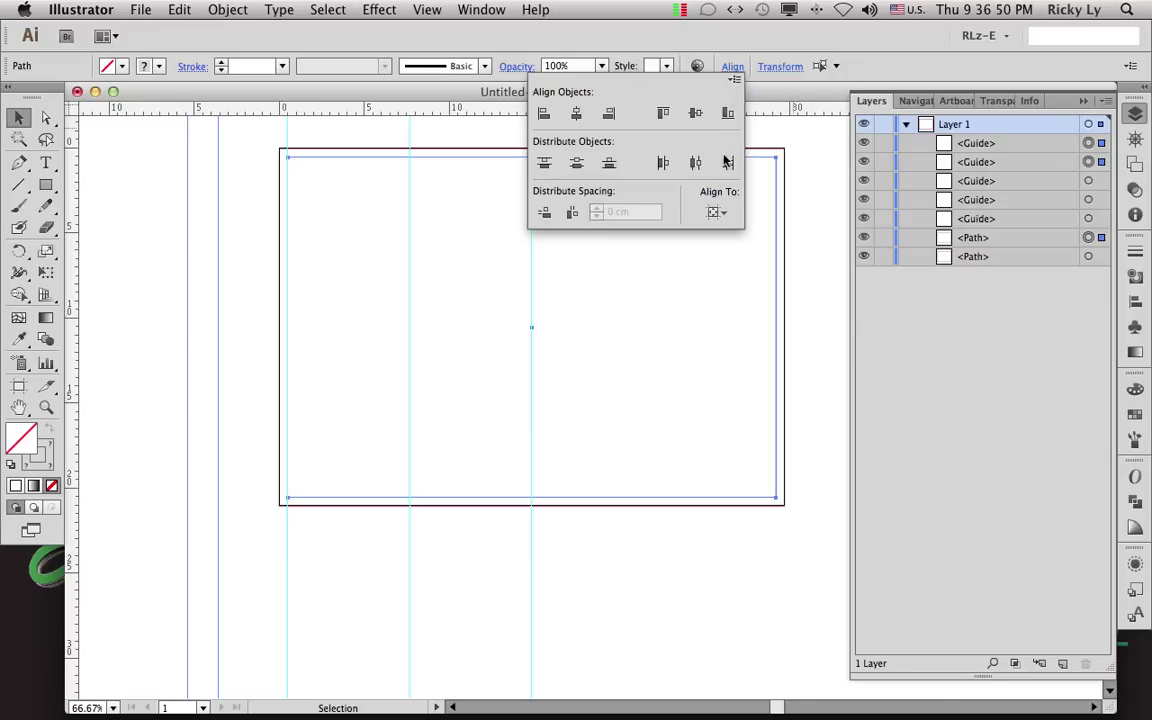
left_click(723, 213)
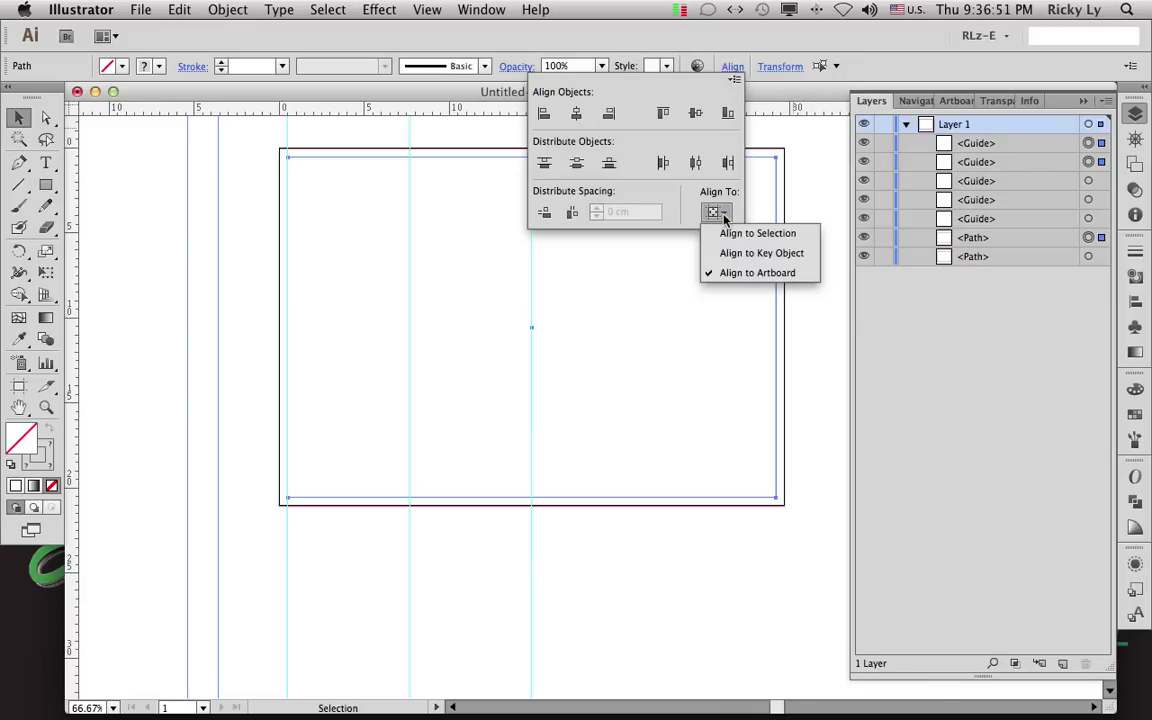
left_click(735, 233)
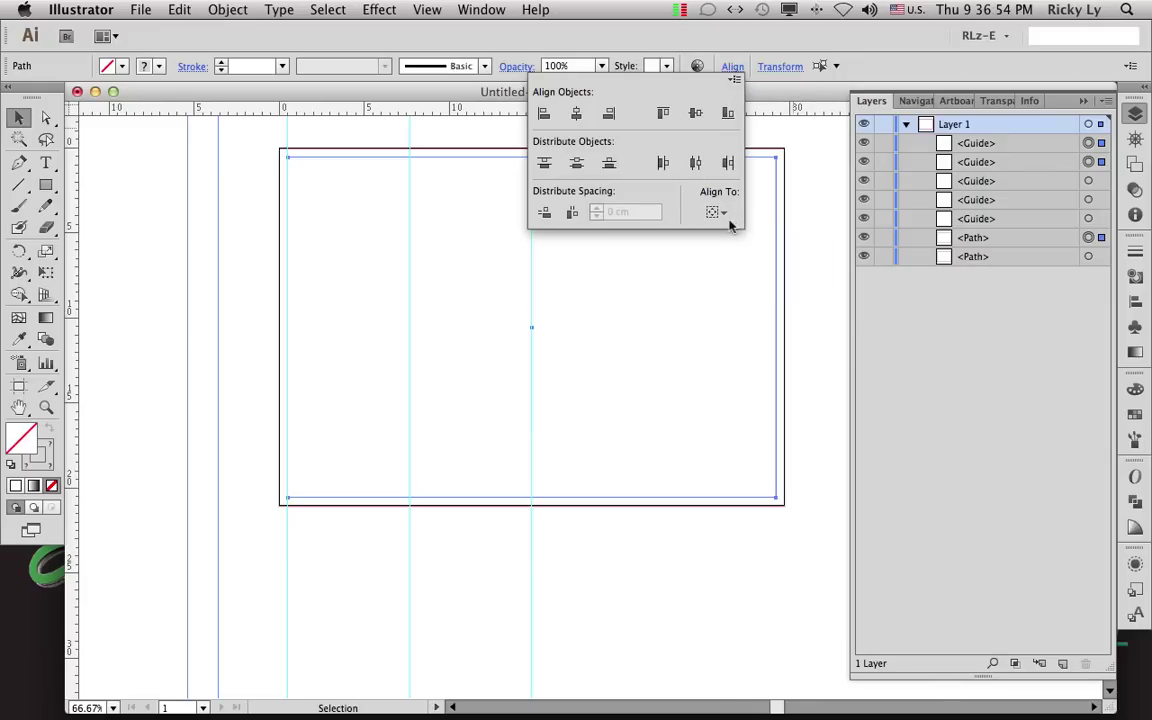
left_click(729, 166)
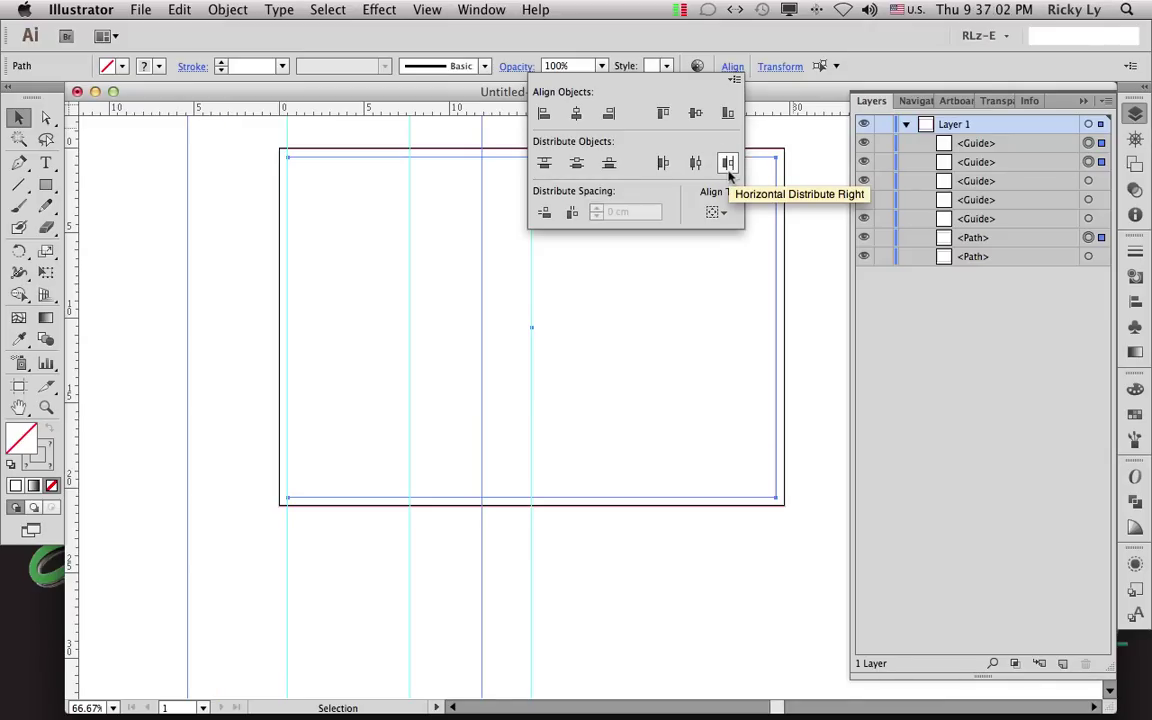
left_click(607, 118)
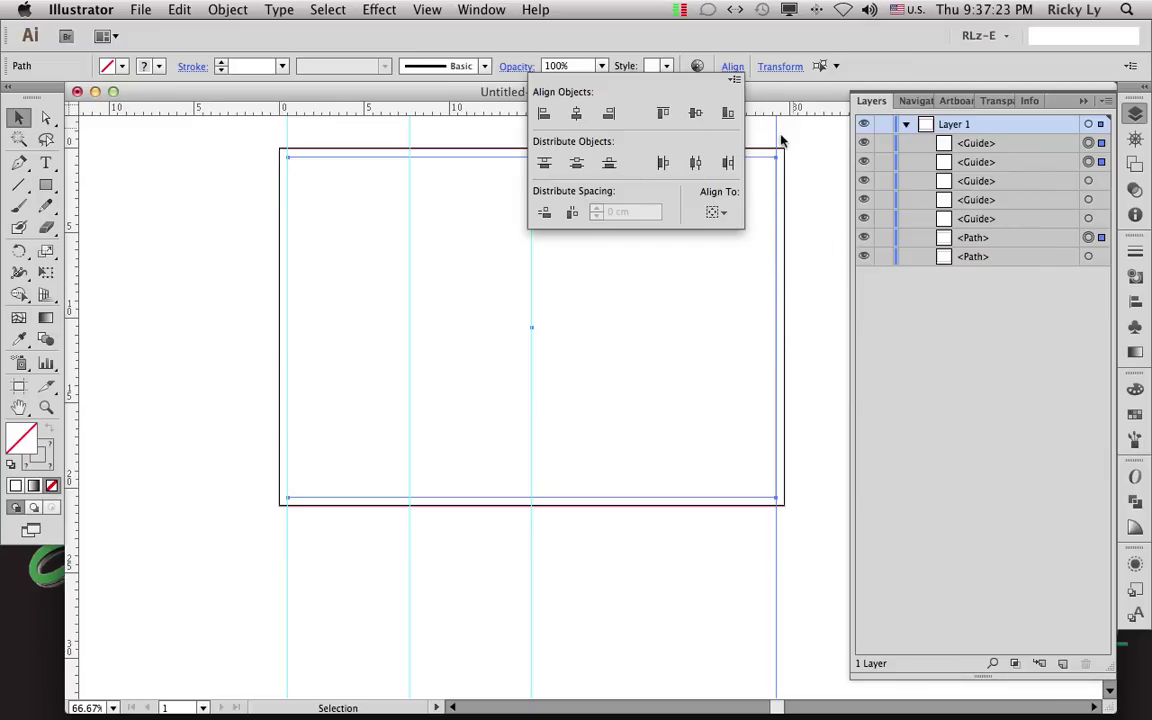
Step: Keeping Align to Selection, distribute the guides by horizontal centres and close the Align panel
left_click(718, 214)
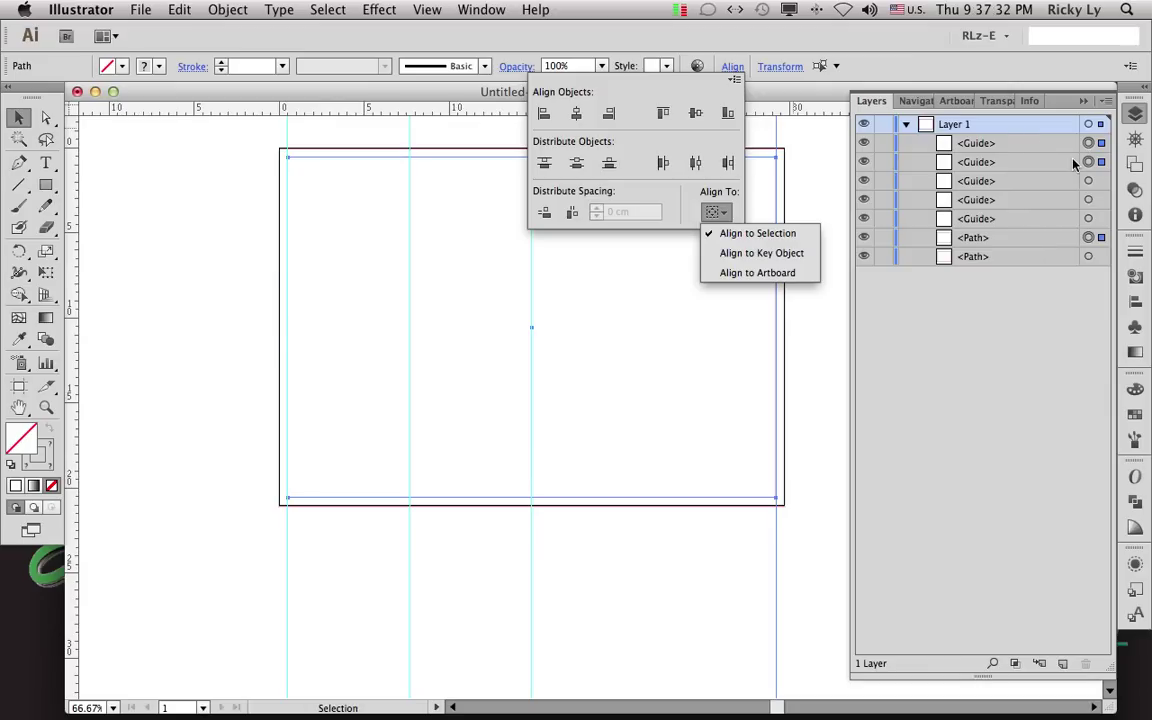
left_click(729, 163)
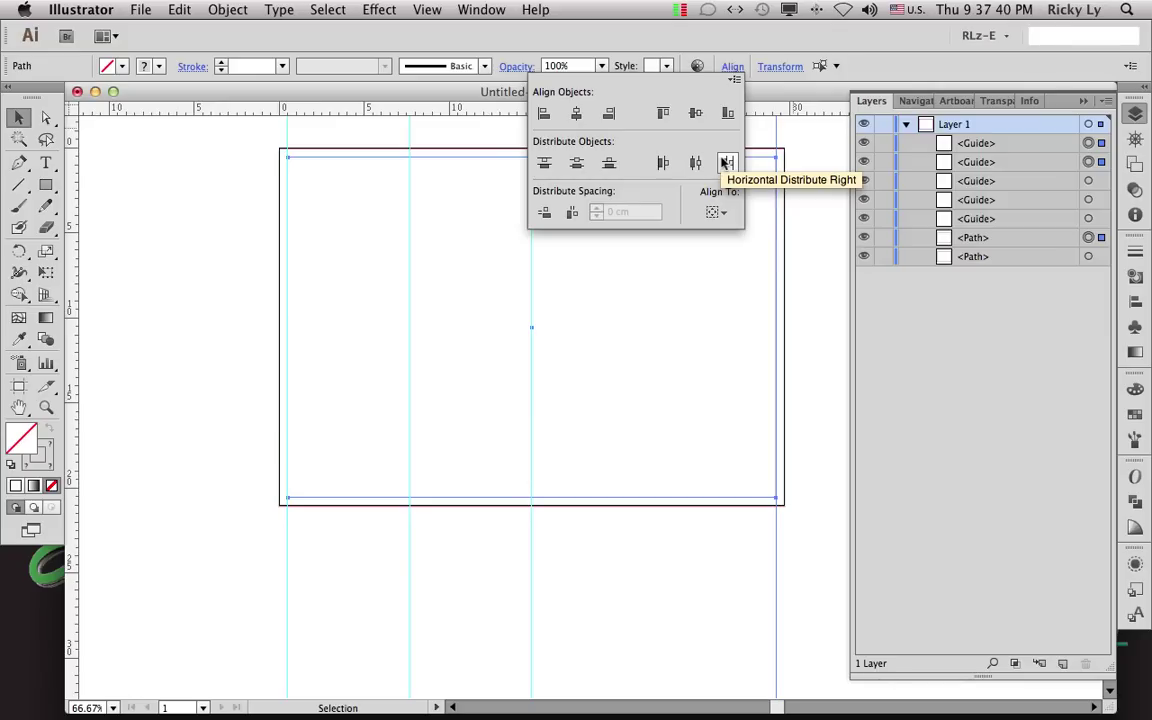
left_click(725, 163)
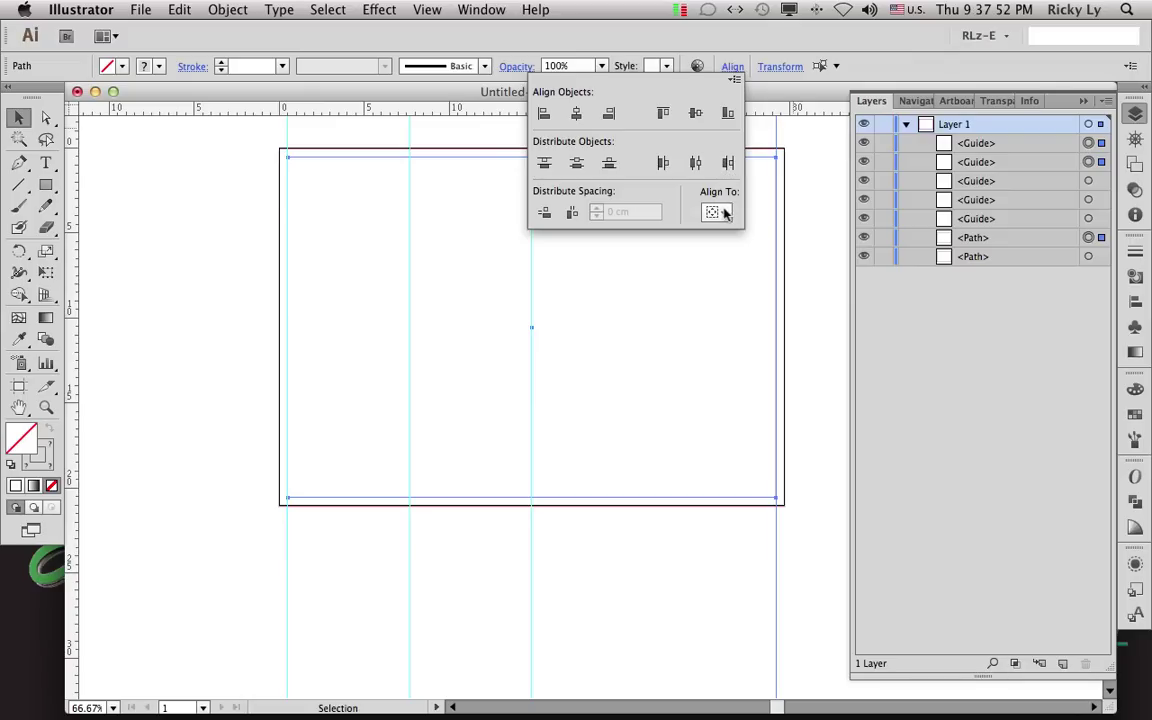
left_click(693, 163)
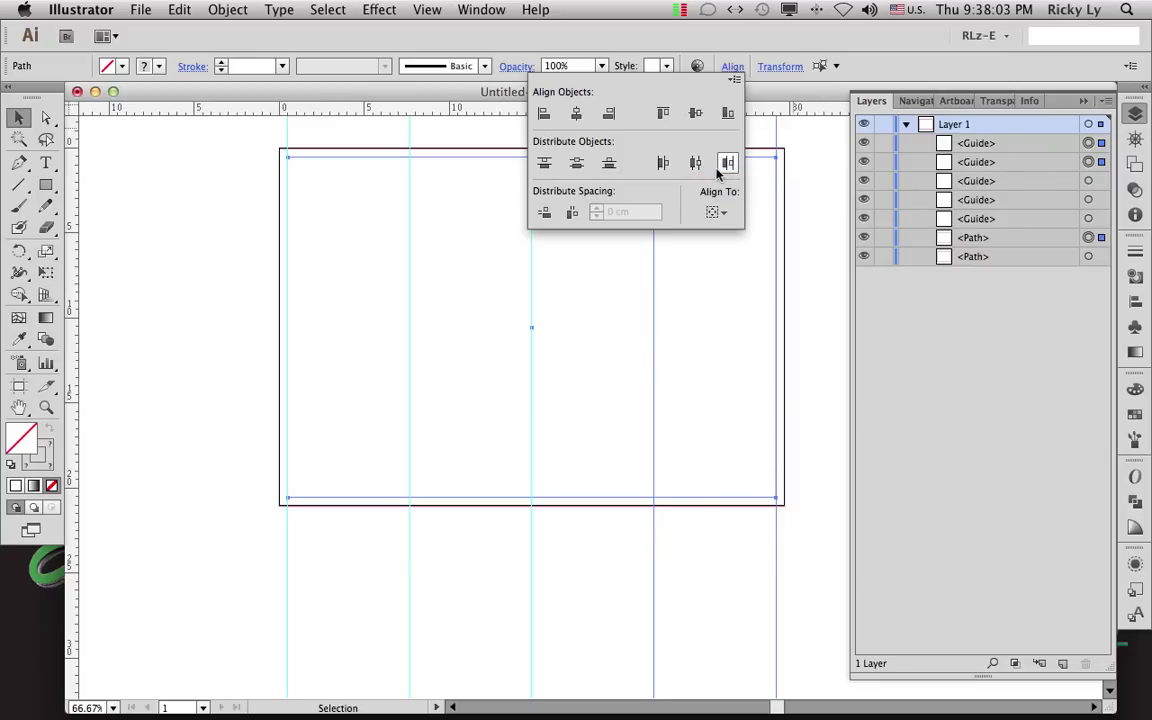
left_click(877, 298)
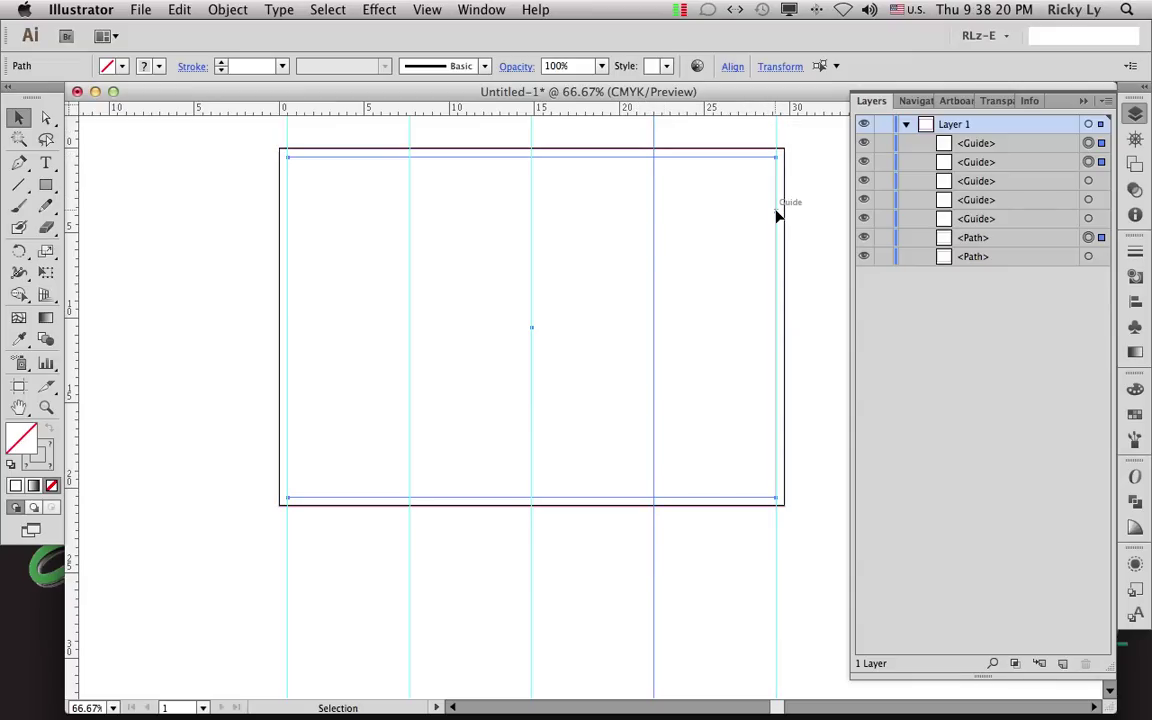
Step: Marquee-select the two right-hand guides, drag them left off the artboard, and add the inner border Path
left_click(800, 135)
left_click(800, 135)
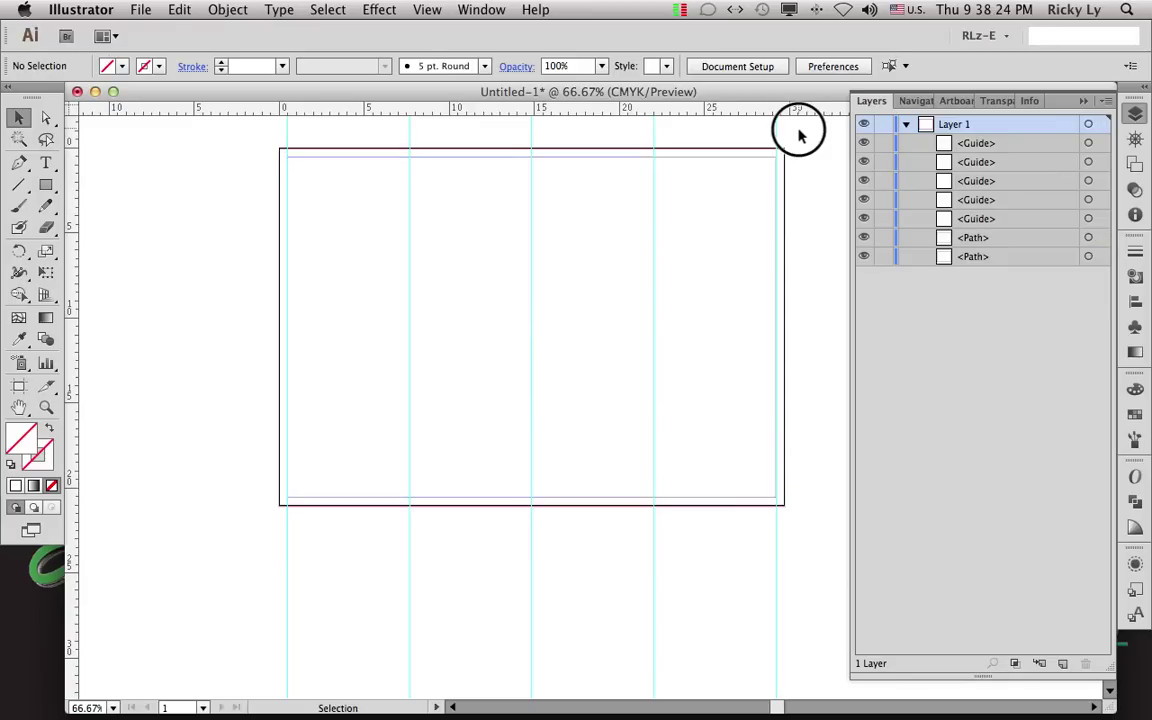
left_click_drag(800, 135, 642, 137)
left_click_drag(642, 135, 642, 137)
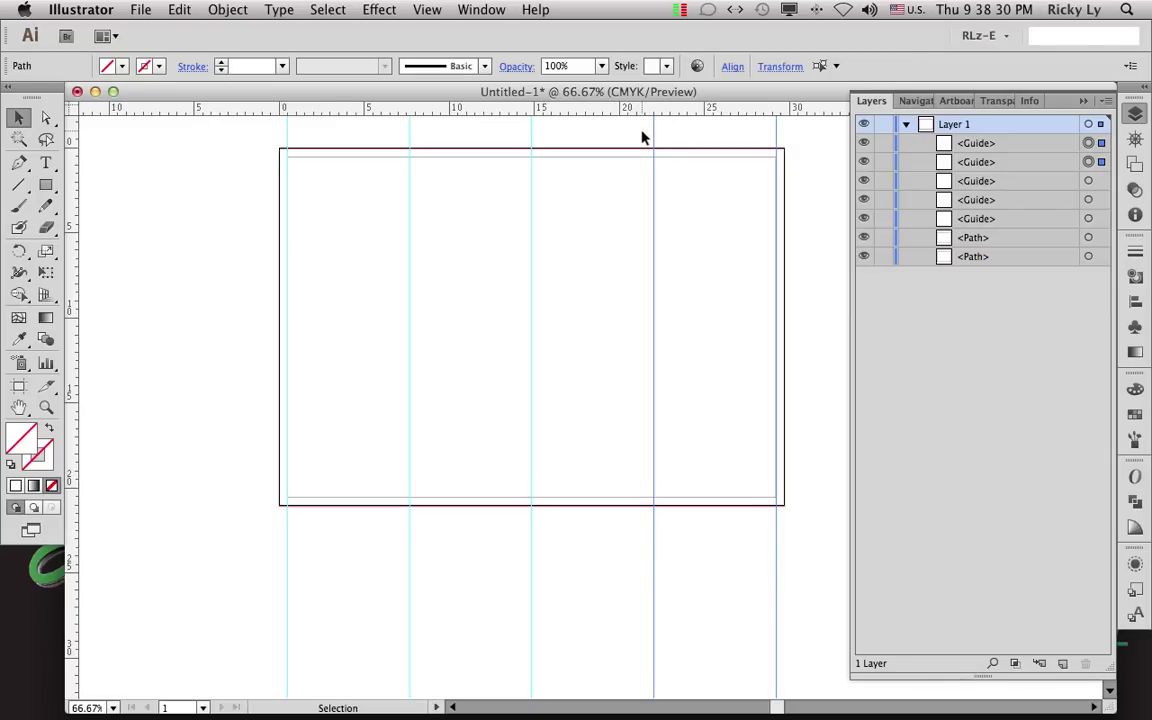
left_click(655, 137, "shift")
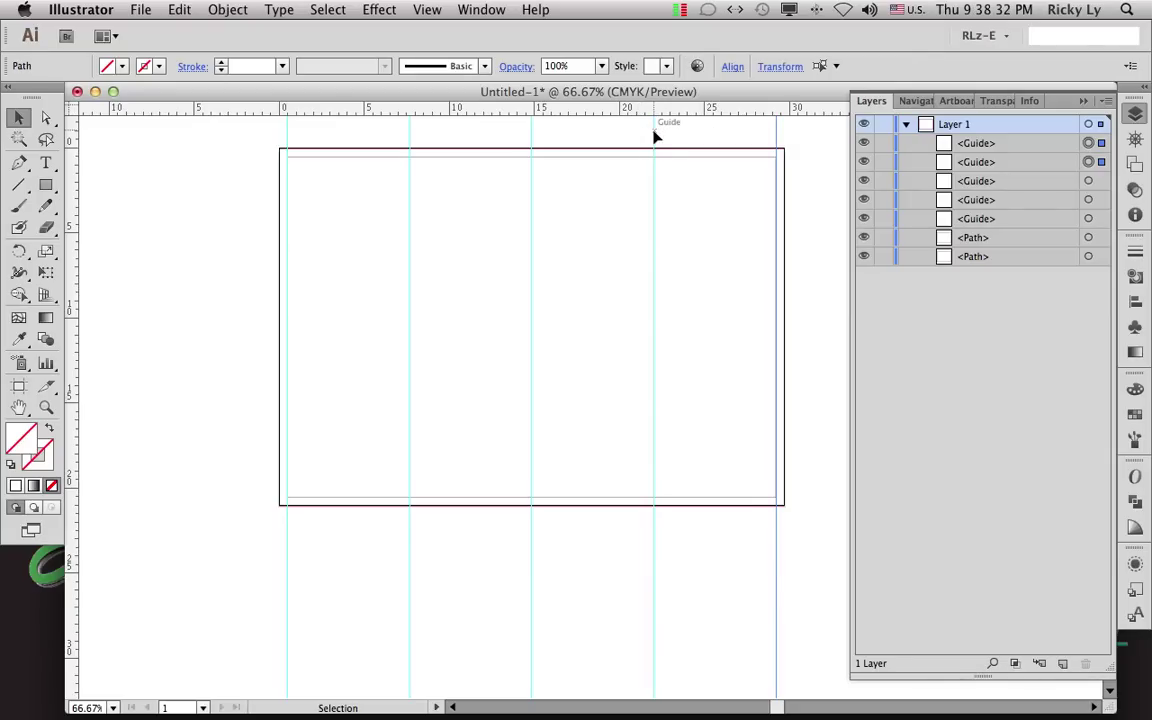
left_click_drag(655, 137, 114, 160)
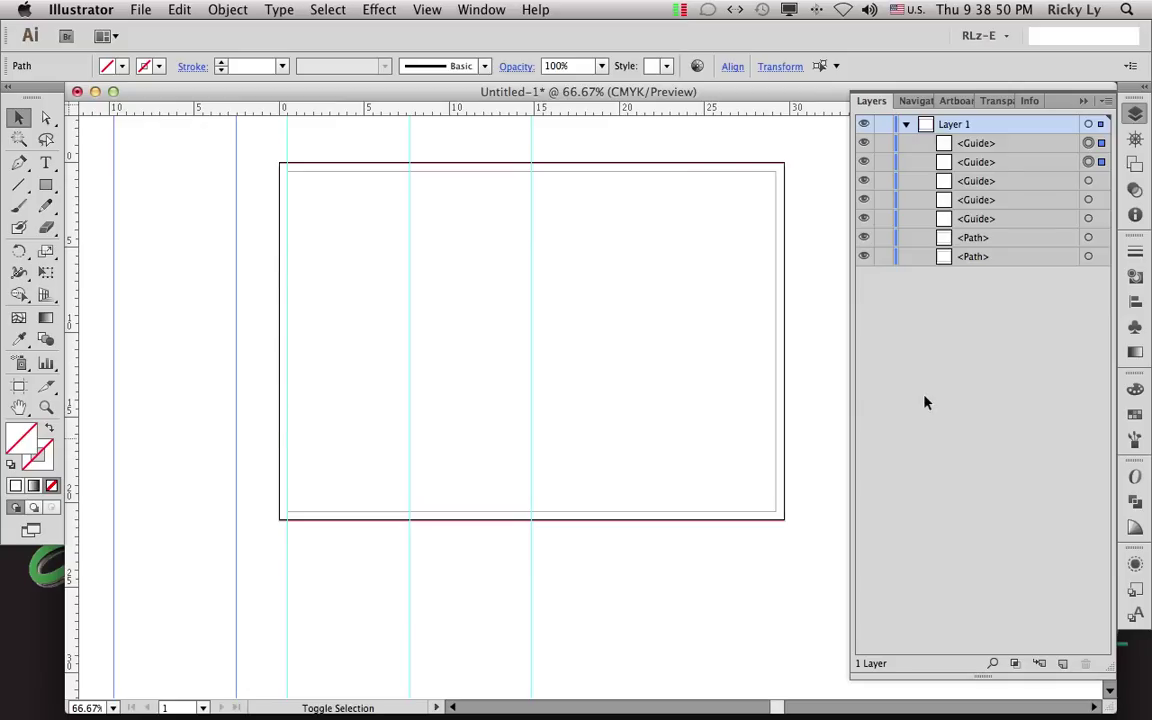
left_click(1089, 238)
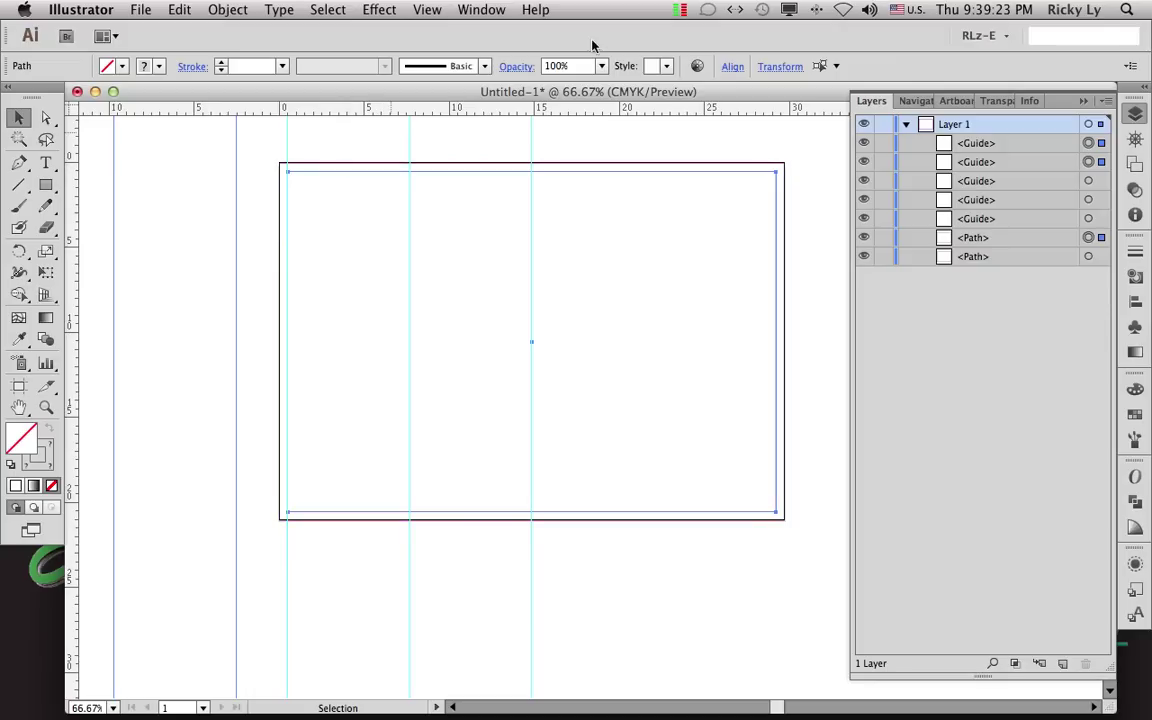
Step: With Align to Selection, align the selected guides to the border rectangle's right edge
left_click(727, 72)
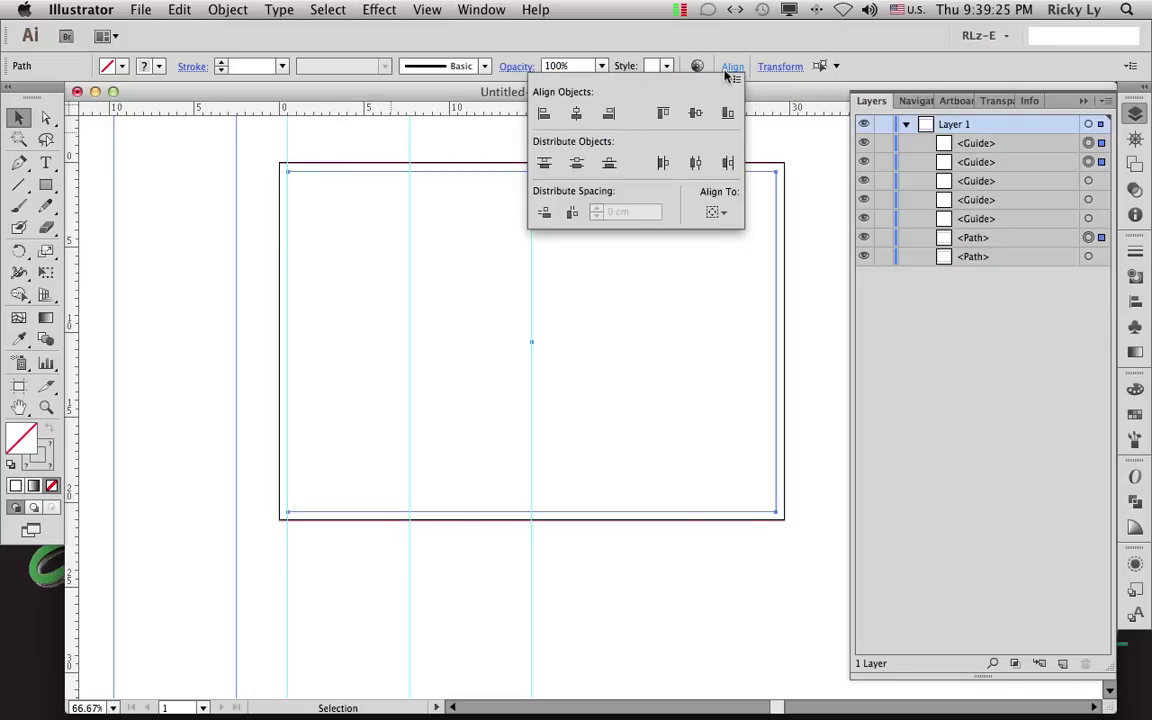
left_click(710, 212)
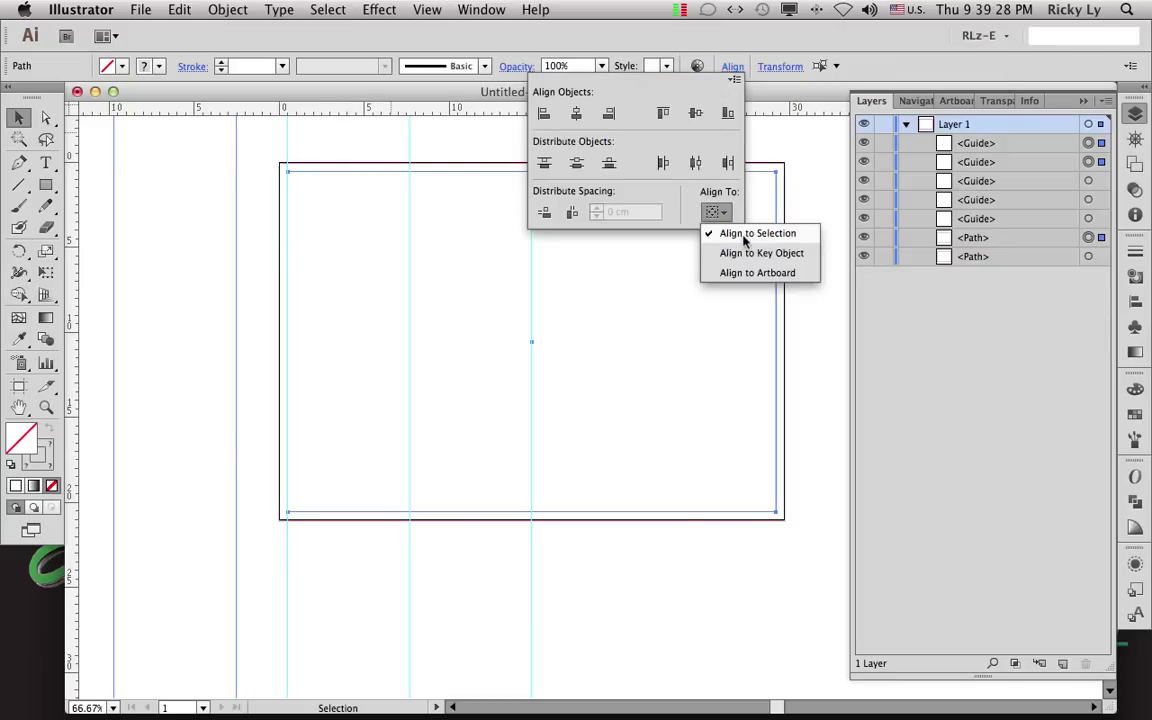
left_click(609, 119)
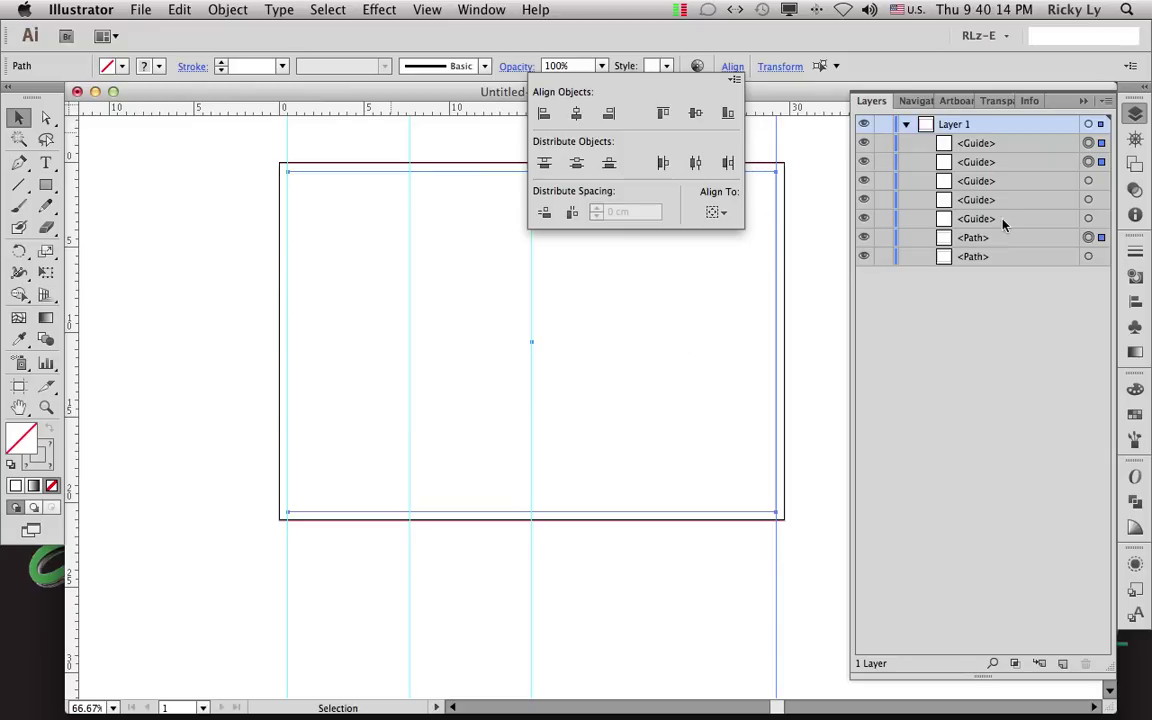
Step: Distribute the guides by horizontal centres, placing one midway across the right half, then close Align
left_click(713, 212)
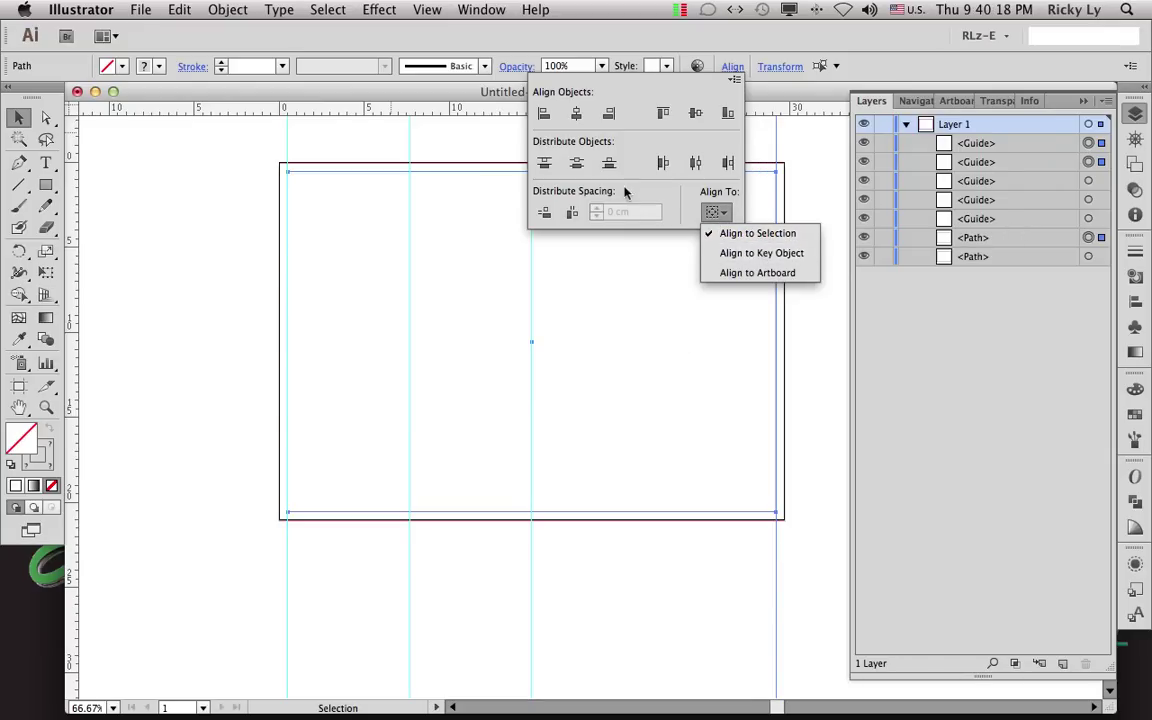
left_click(650, 283)
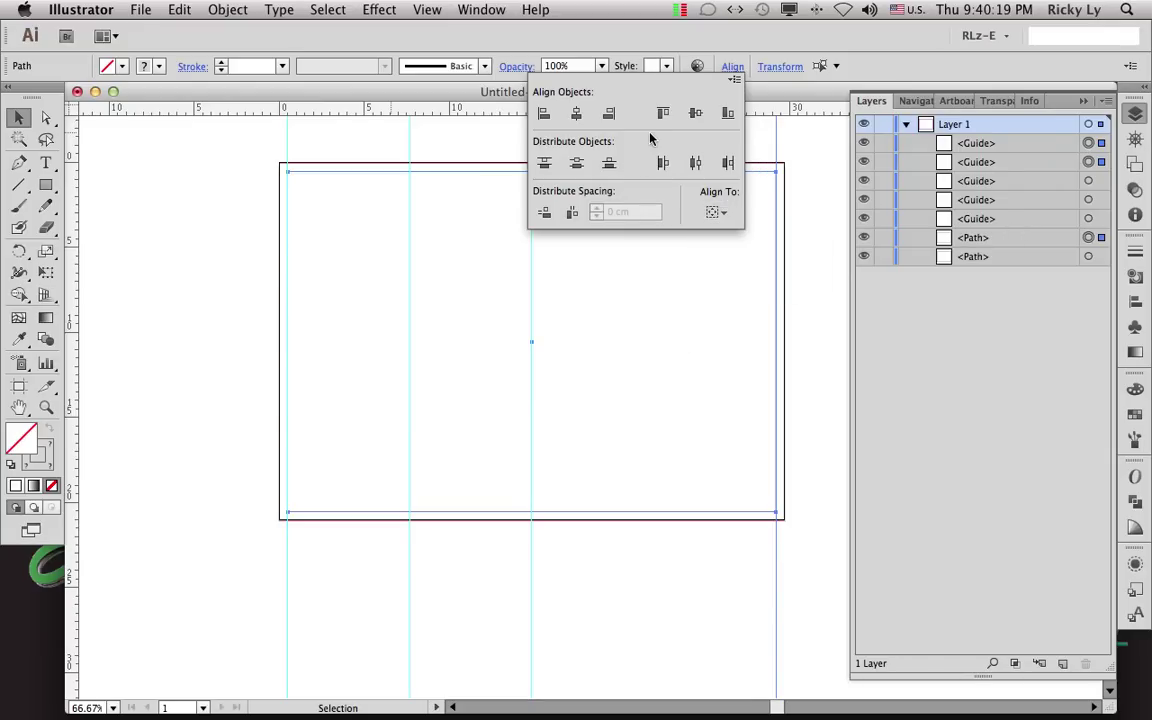
left_click(695, 165)
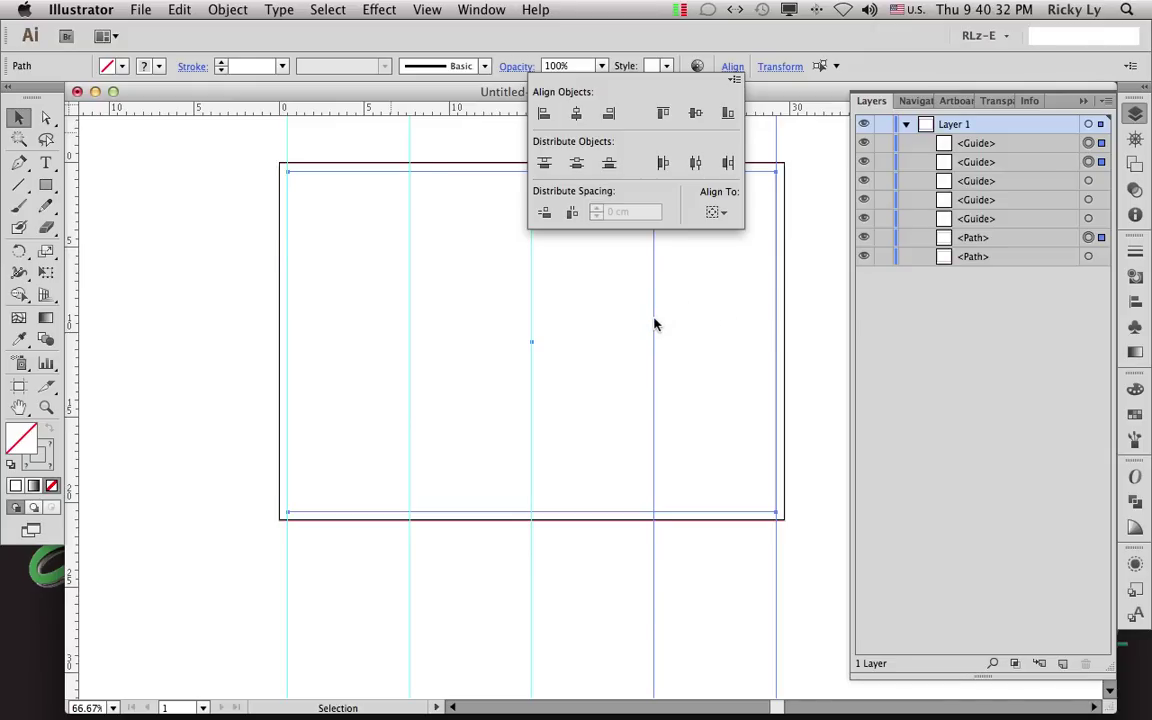
left_click(596, 373)
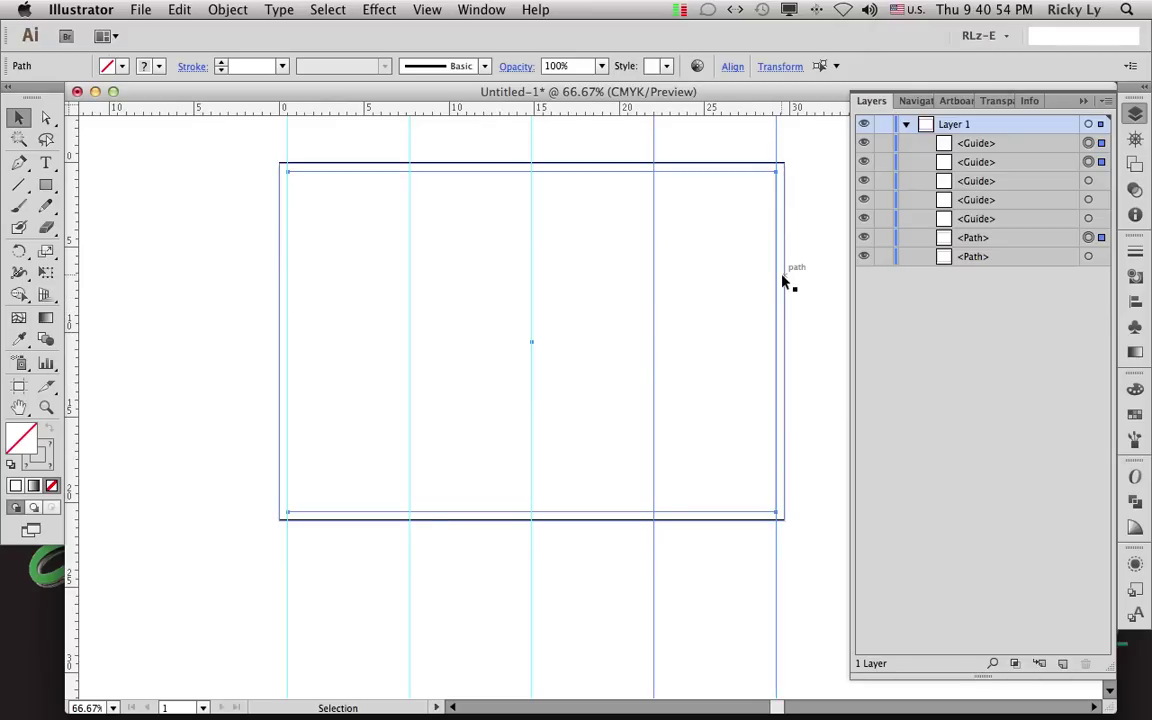
scroll(207, 245, "right", 3)
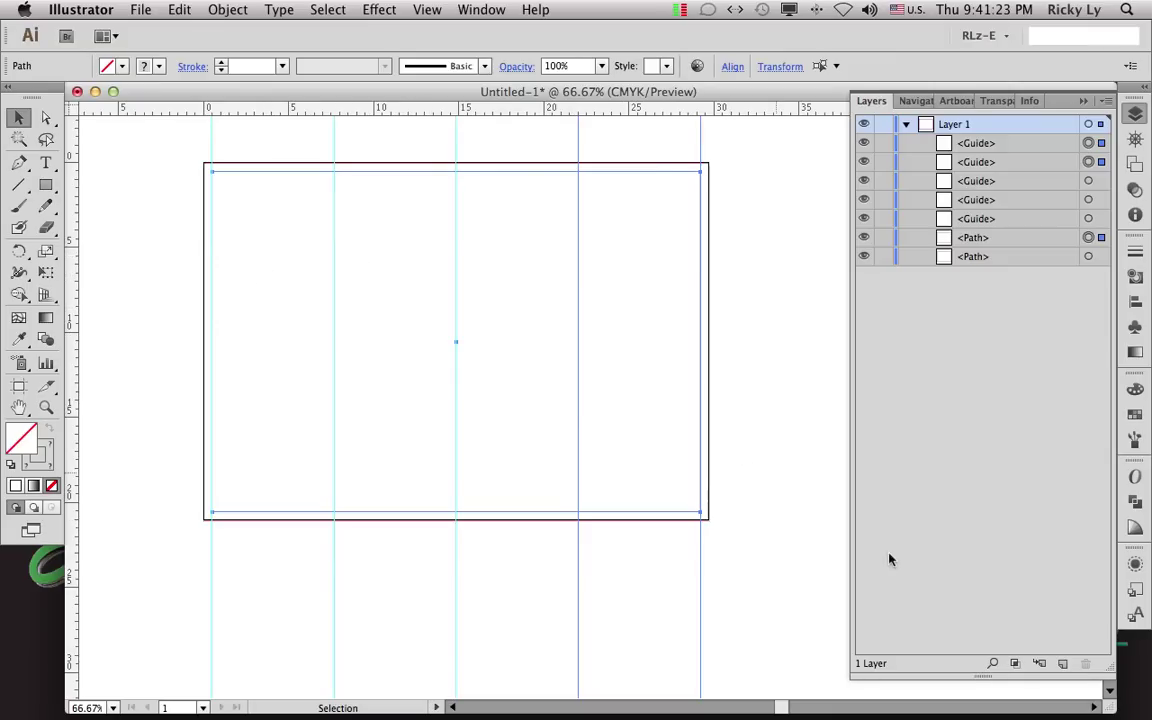
mouse_move(980, 695)
mouse_move(1020, 708)
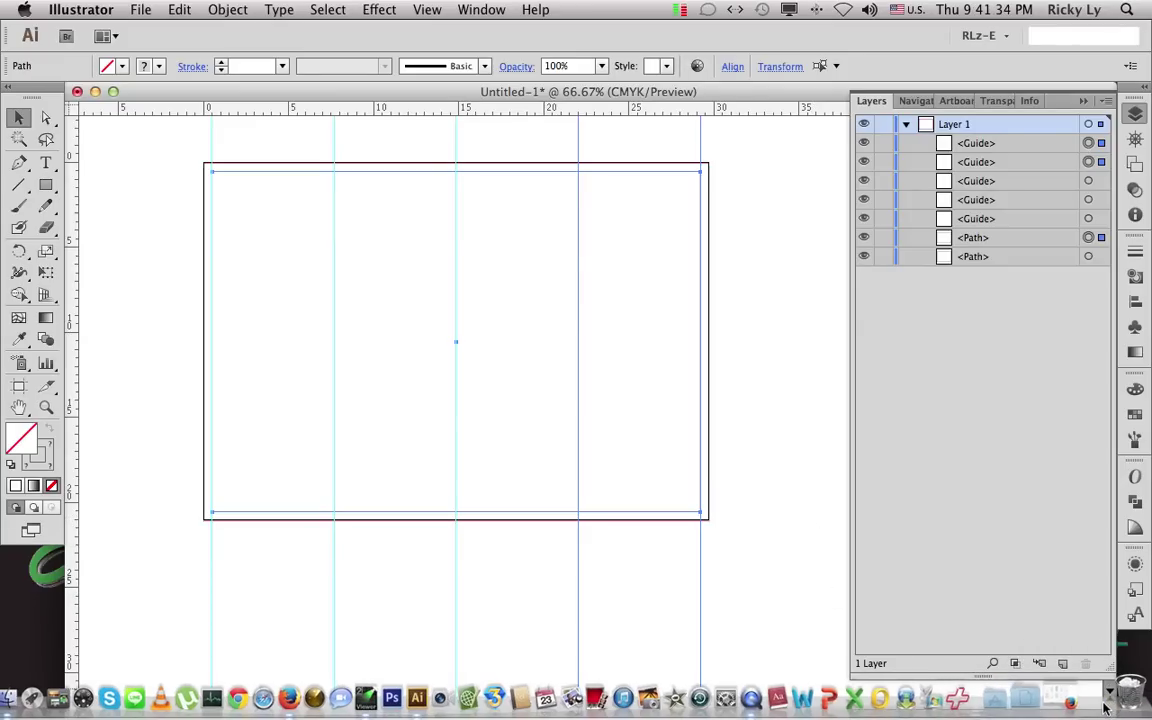